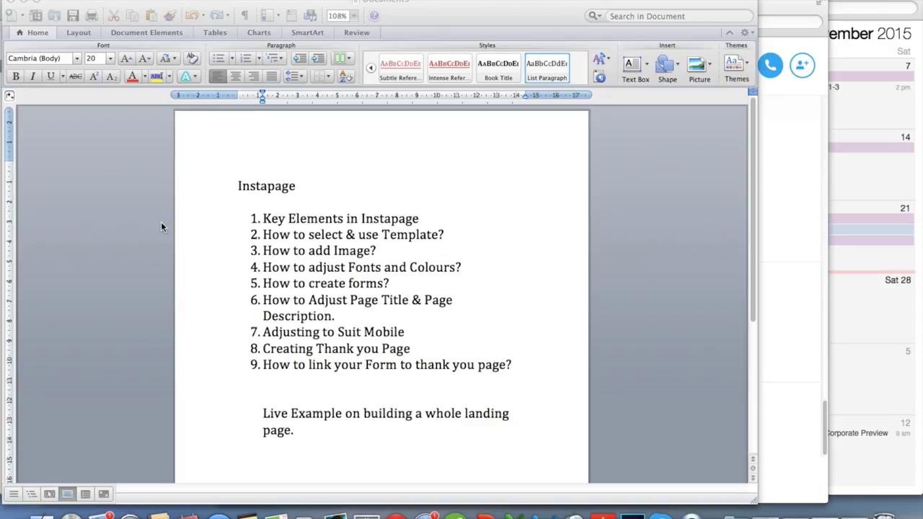
- Highlight the first agenda items, from Key Elements in Instapage through page title and description
left_click(161, 227)
left_click_drag(262, 218, 420, 220)
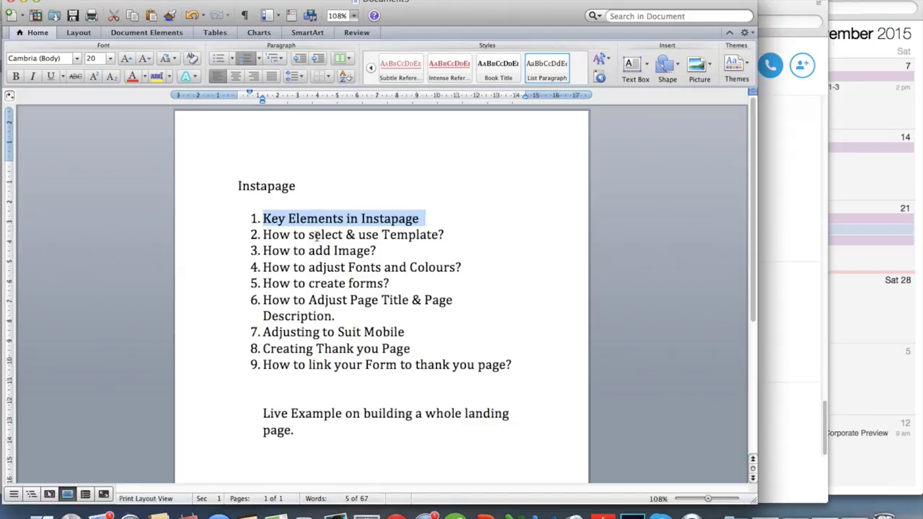
left_click_drag(276, 234, 447, 243)
triple_click(346, 253)
triple_click(361, 268)
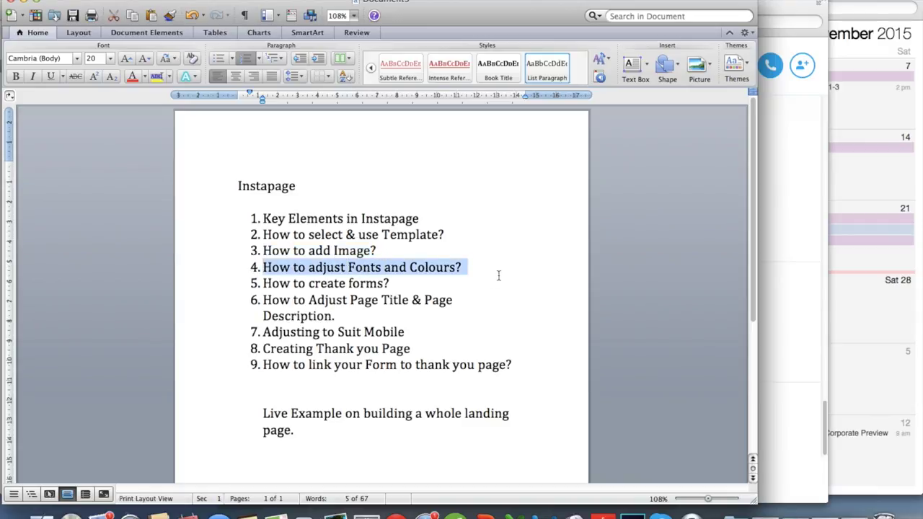
triple_click(388, 283)
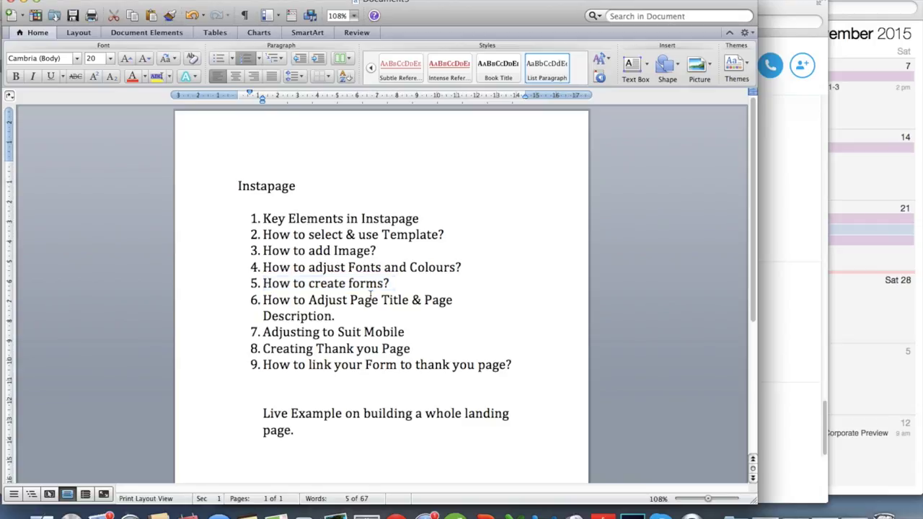
triple_click(371, 300)
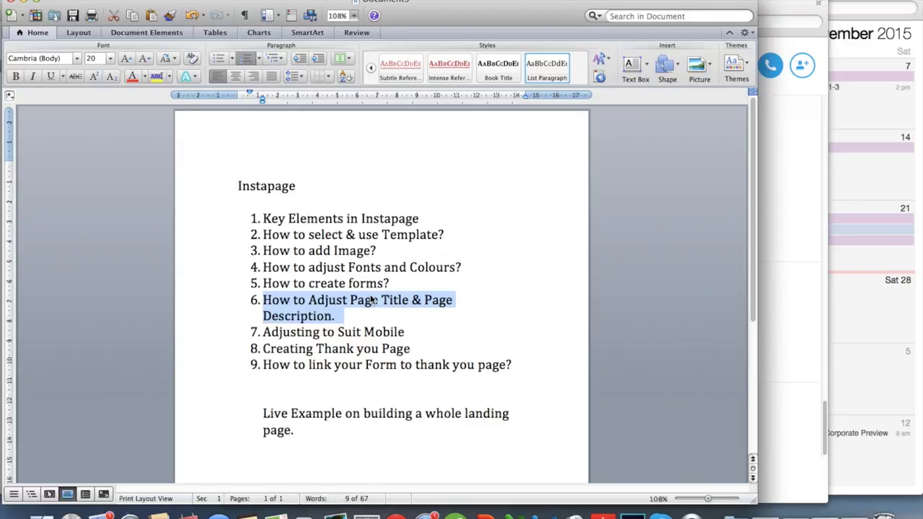
- Highlight the mobile, Thank you page, form-linking and live example items, then show all windows with Mission Control
triple_click(397, 336)
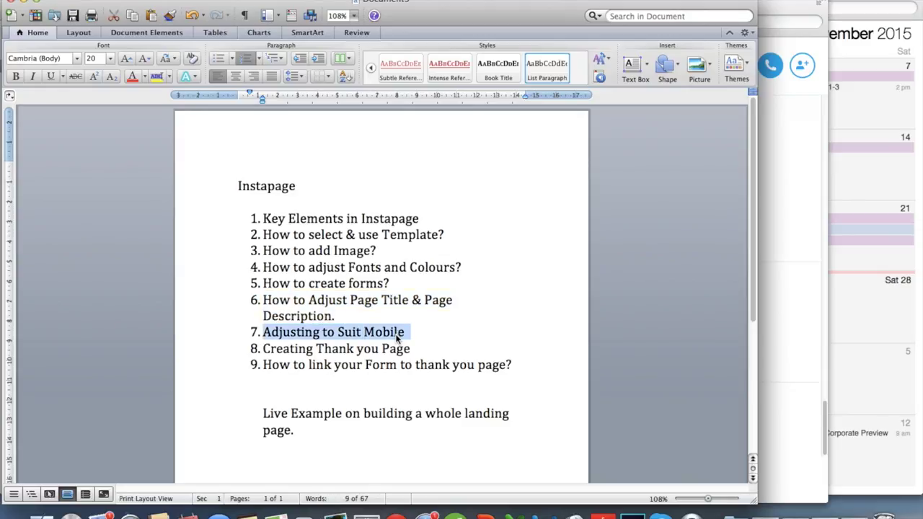
triple_click(389, 349)
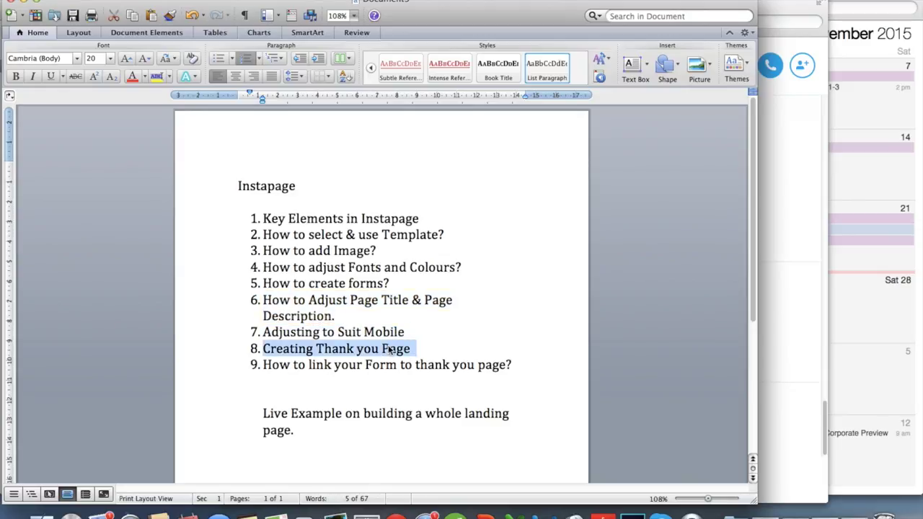
triple_click(457, 375)
triple_click(473, 365)
triple_click(420, 415)
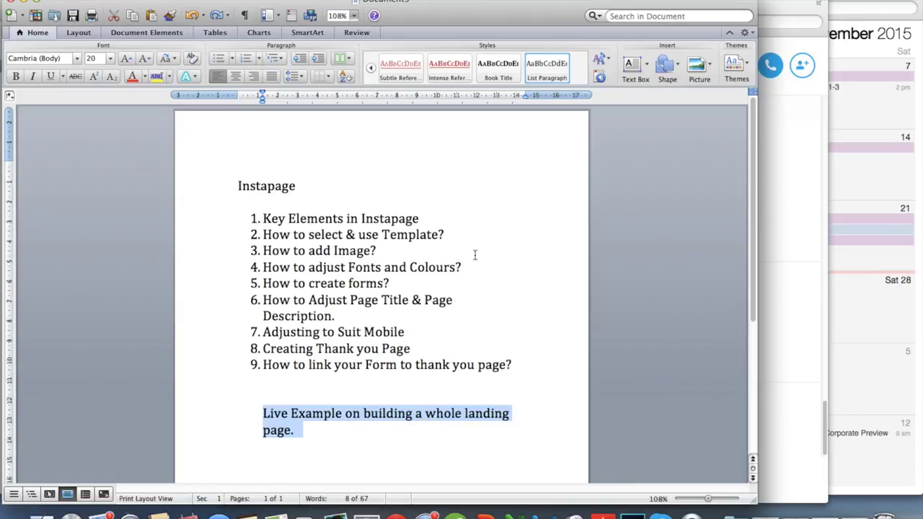
key("ctrl+Up")
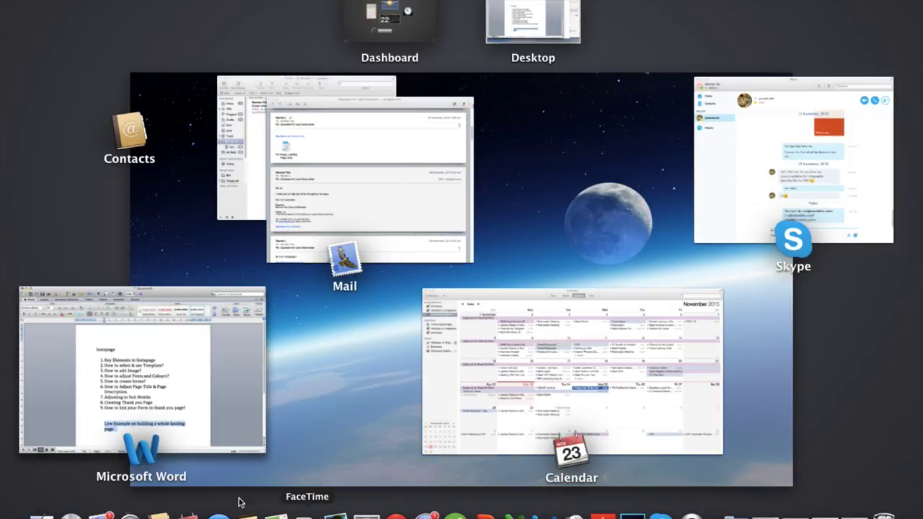
- In Safari, expand the Wealth Titan folder and open the Wealth Titan - Untold Secrets page in the builder
left_click(135, 515)
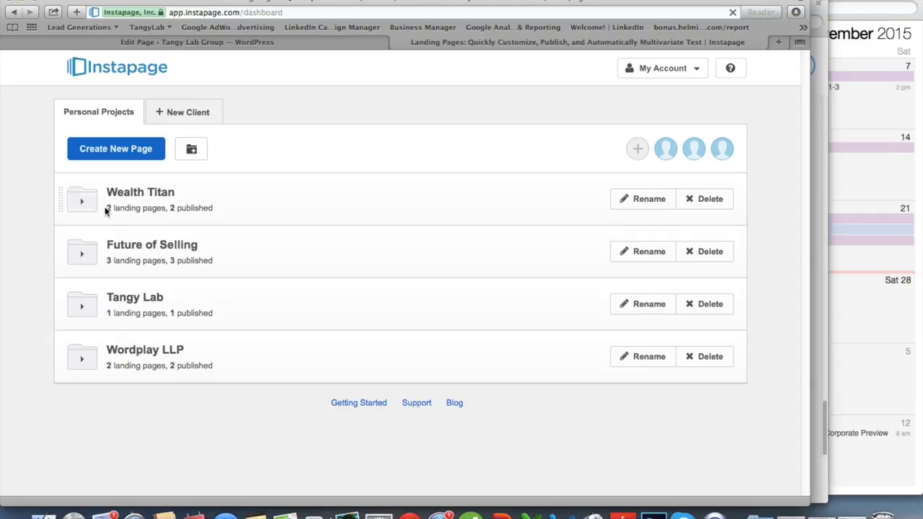
left_click(83, 202)
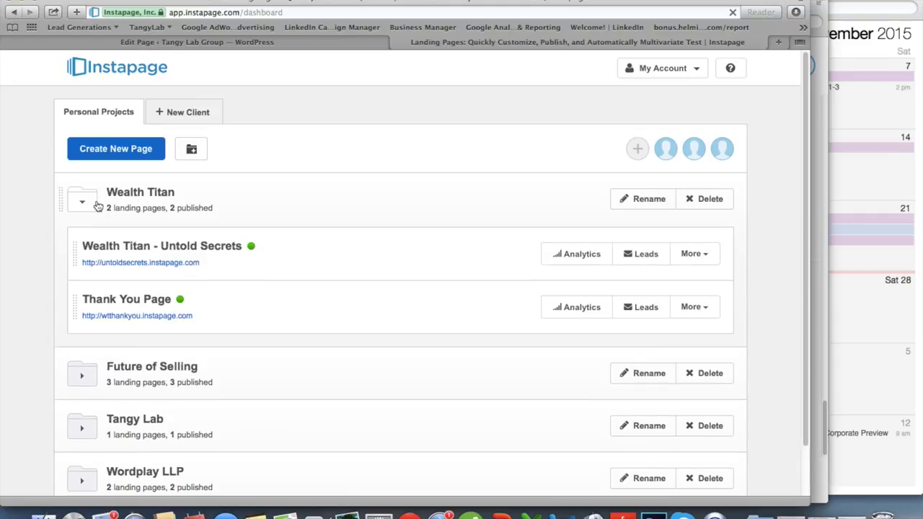
left_click(185, 247)
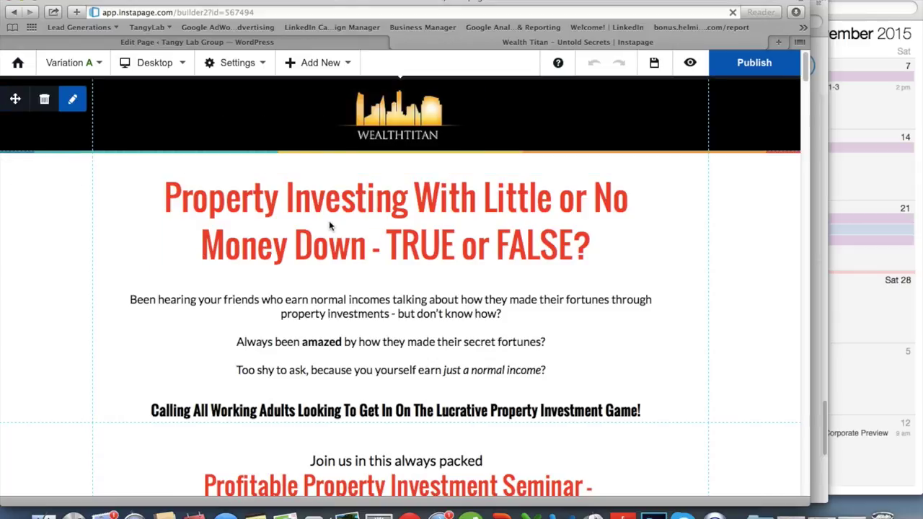
- Drag the headline section's bottom border down slightly so the seminar section moves lower
left_click(350, 64)
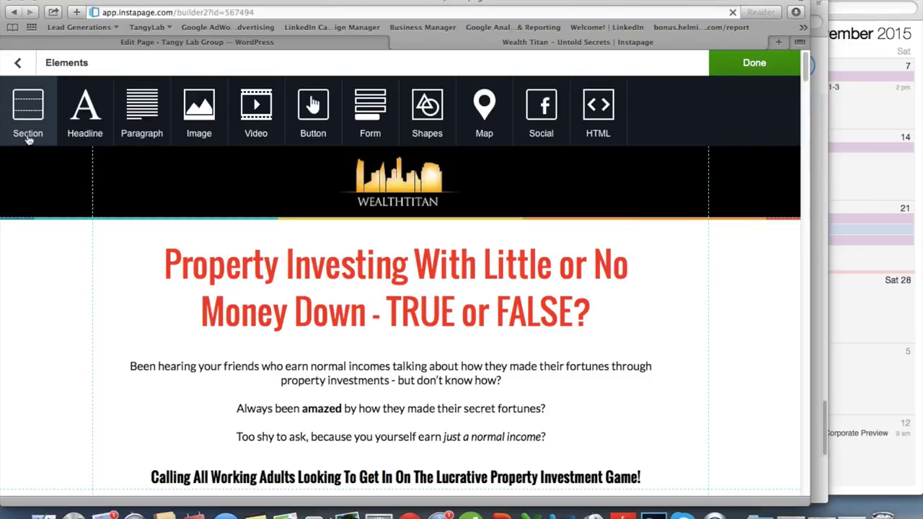
left_click(137, 291)
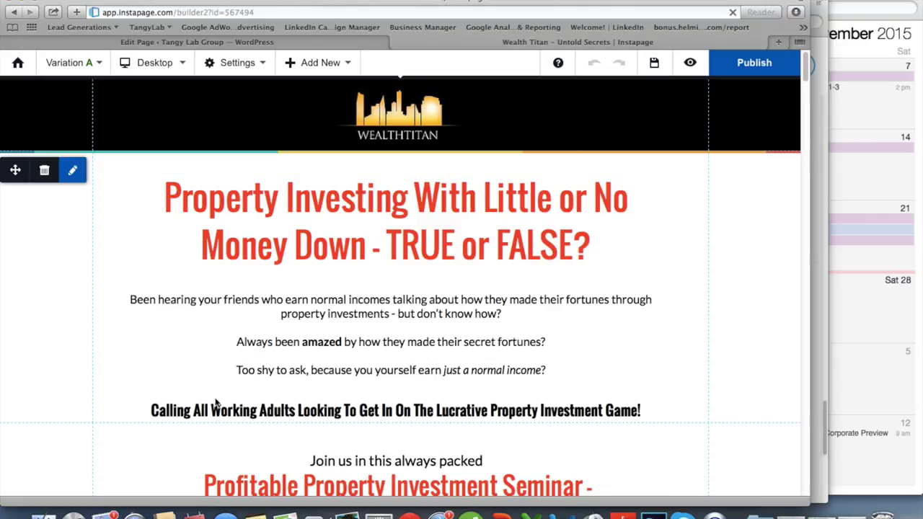
left_click_drag(145, 421, 145, 430)
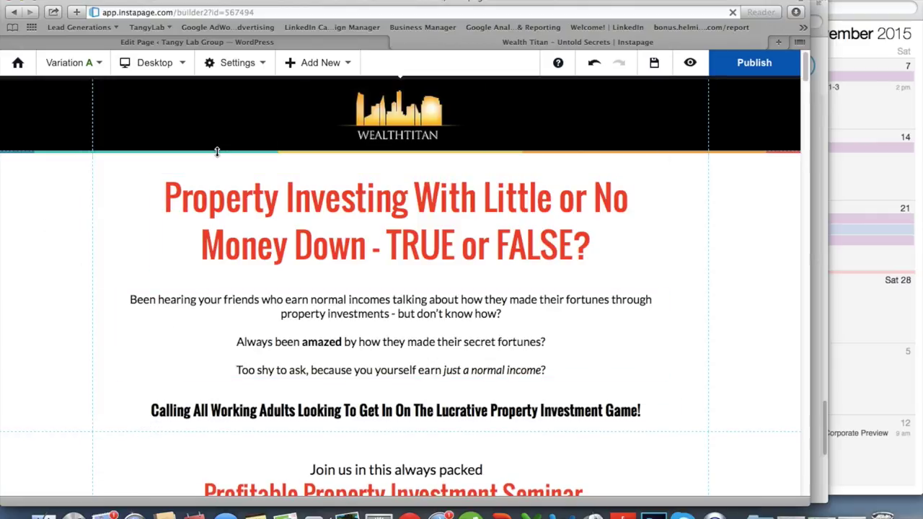
scroll(92, 252, "down", 3)
mouse_move(143, 359)
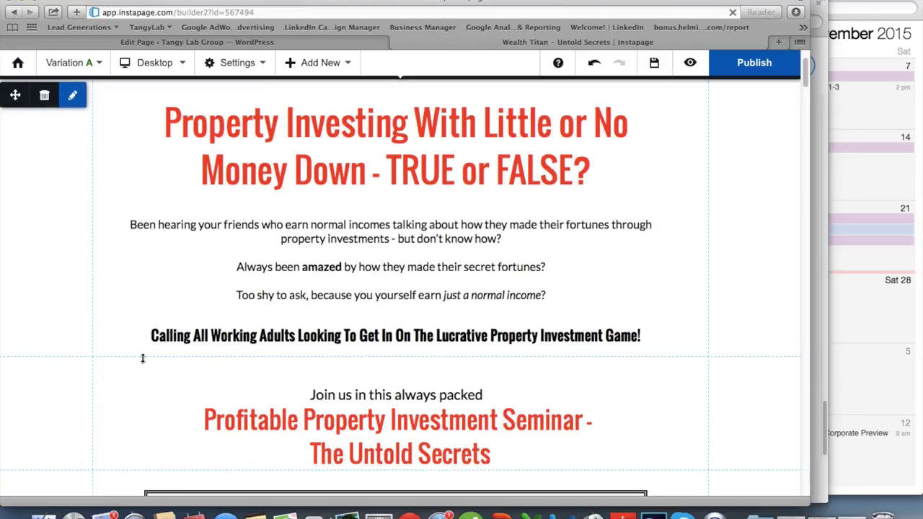
scroll(383, 365, "down", 3)
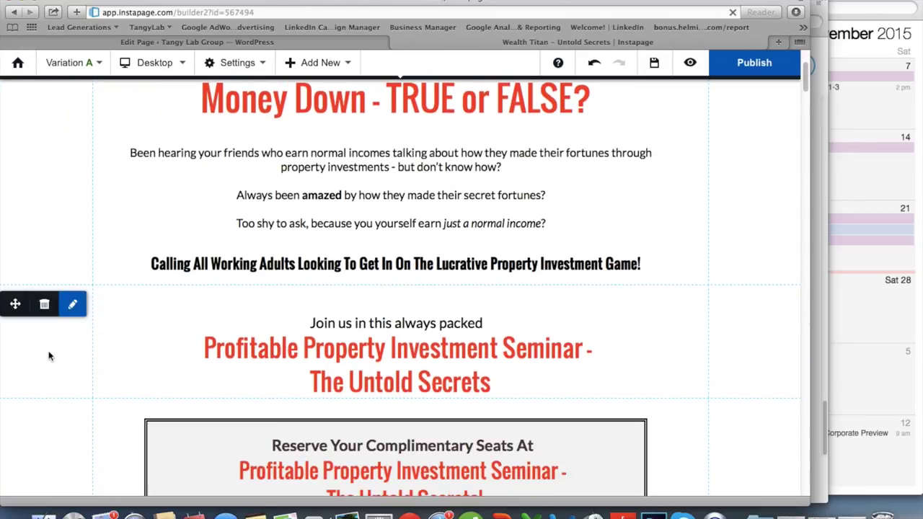
scroll(52, 426, "down", 3)
scroll(160, 275, "up", 9)
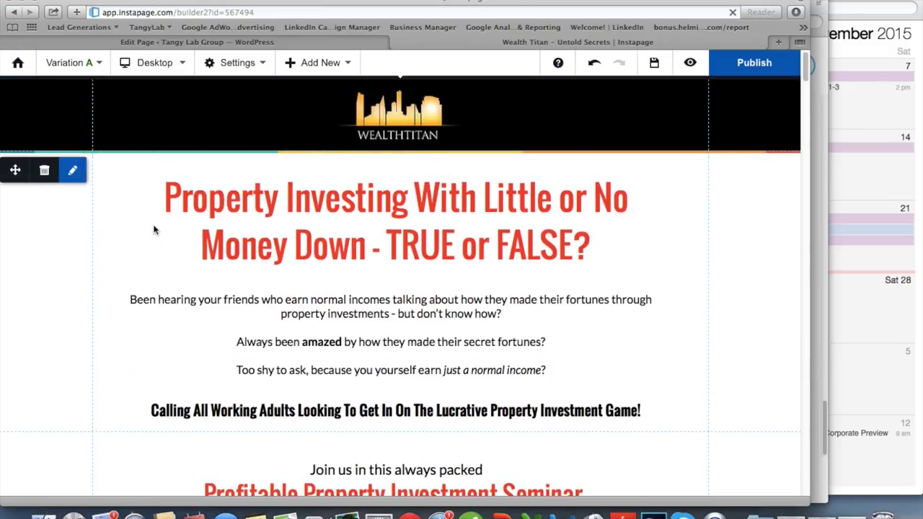
- Give the headline section a bright green background colour
left_click(73, 174)
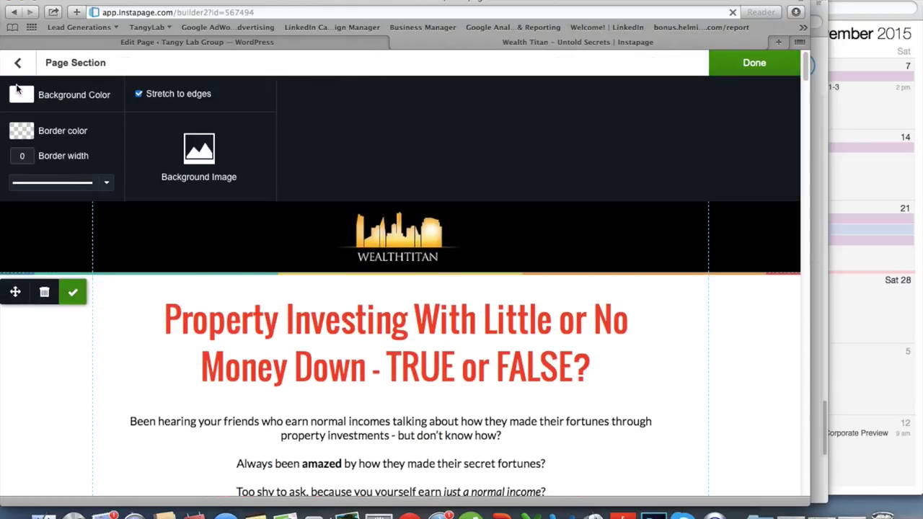
left_click(30, 99)
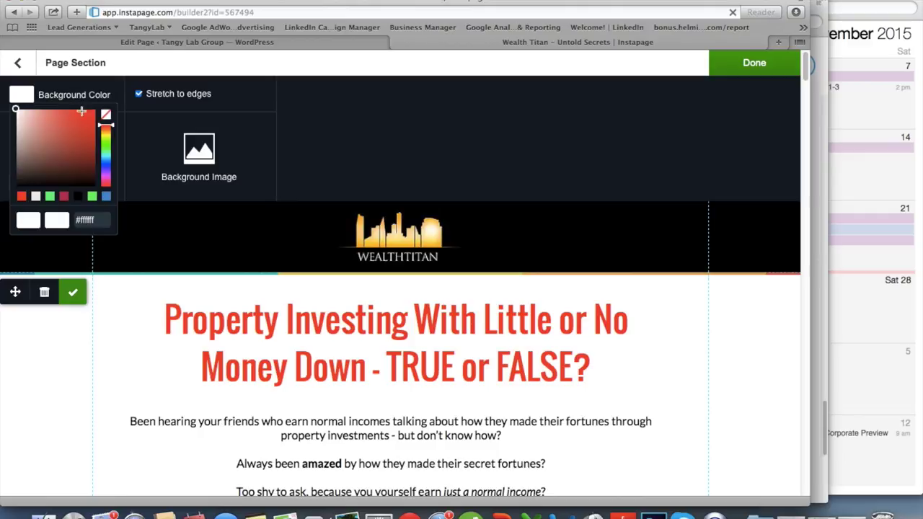
mouse_move(67, 141)
left_mouse_down()
mouse_move(58, 166)
mouse_move(38, 146)
mouse_move(46, 132)
mouse_move(36, 127)
mouse_move(73, 163)
left_mouse_up()
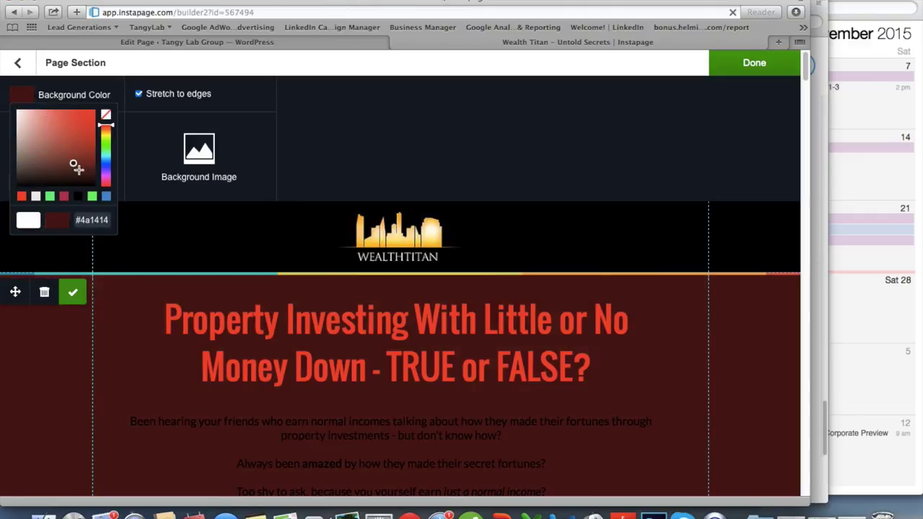
left_click(92, 197)
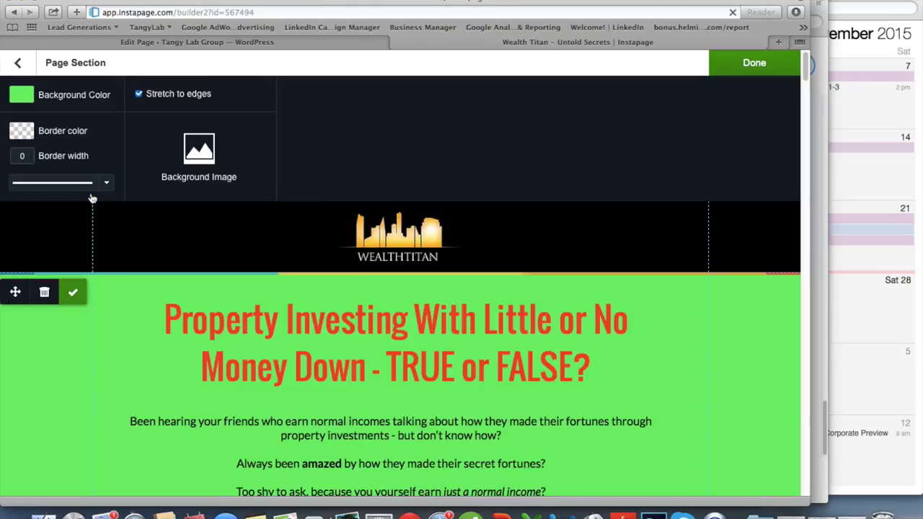
left_click(155, 394)
scroll(129, 398, "down", 5)
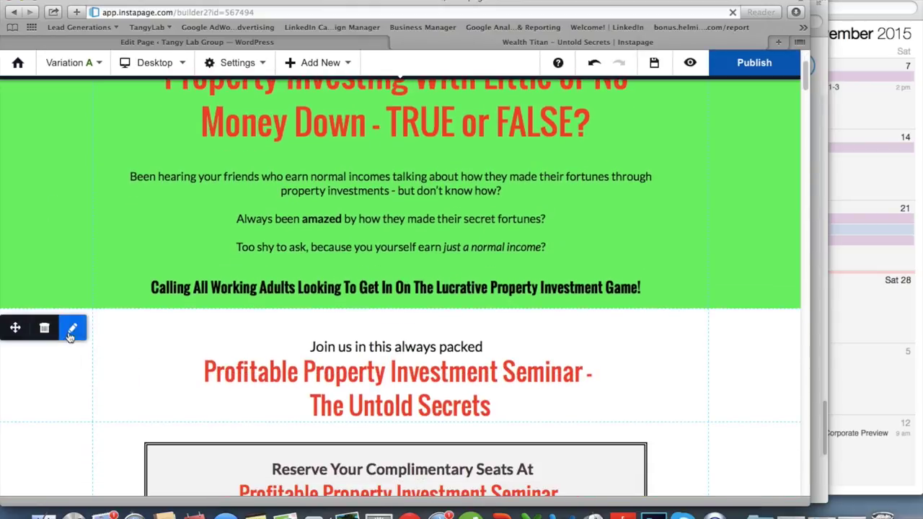
- Set the seminar section's border colour and background colour to blue
left_click(72, 329)
left_click(58, 130)
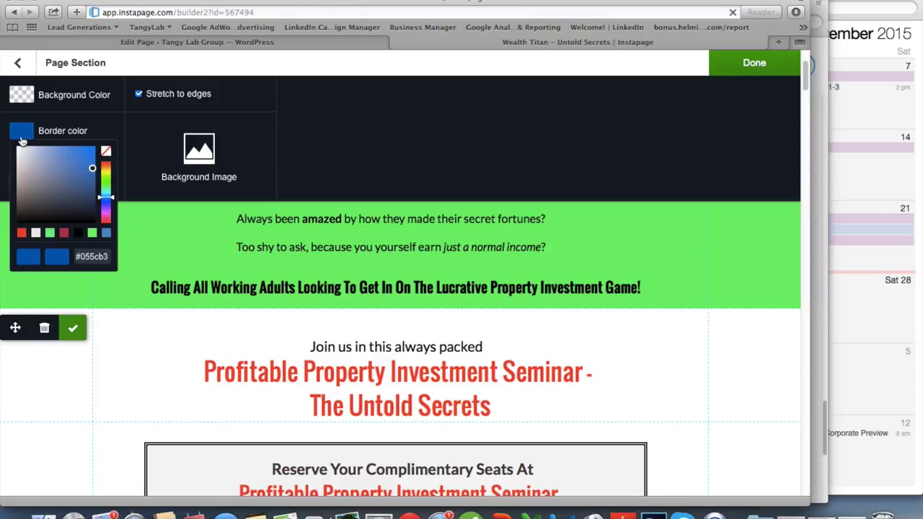
left_click(106, 232)
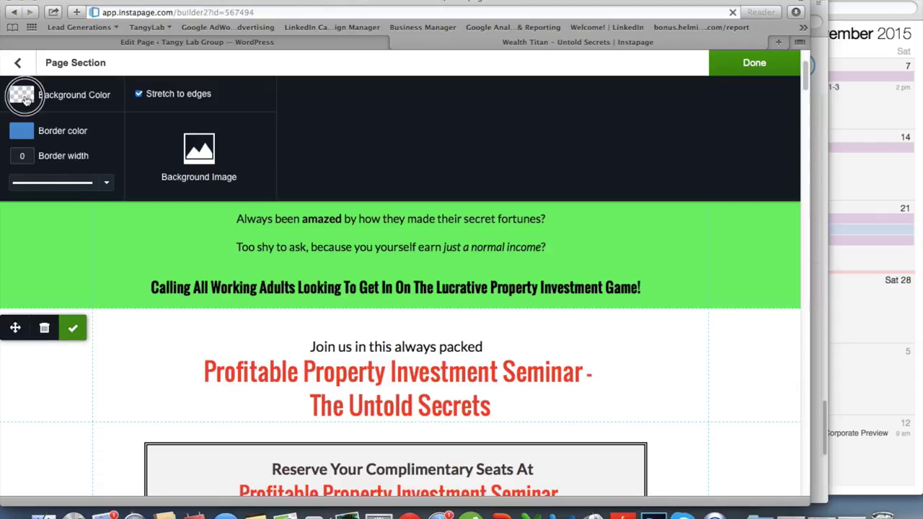
left_click(21, 95)
left_click(106, 203)
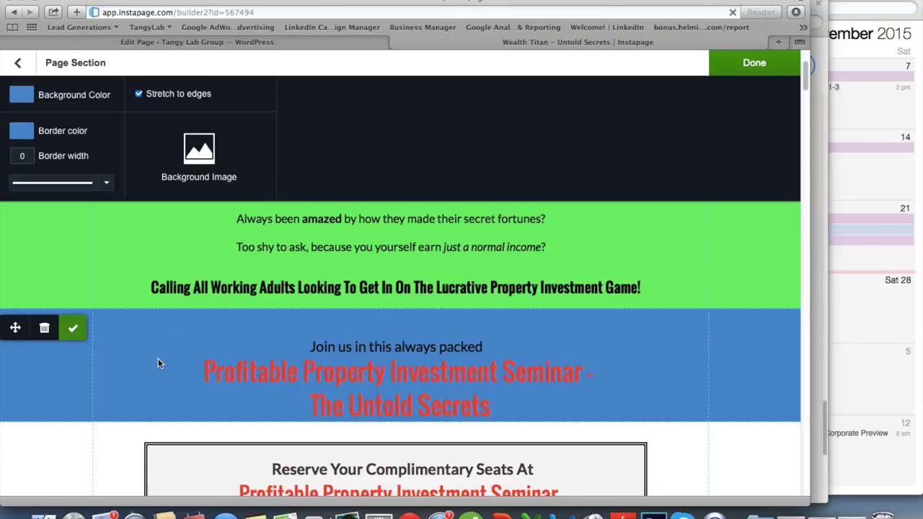
scroll(158, 358, "up", 3)
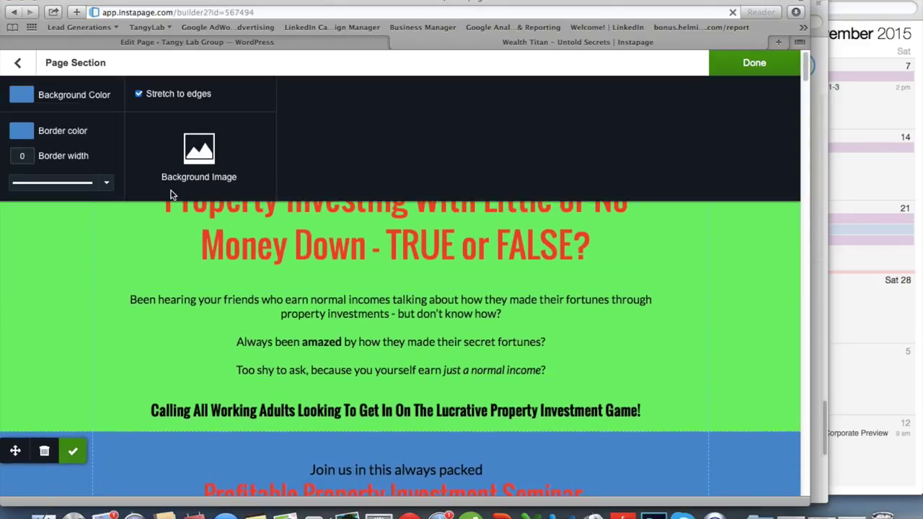
left_click(756, 66)
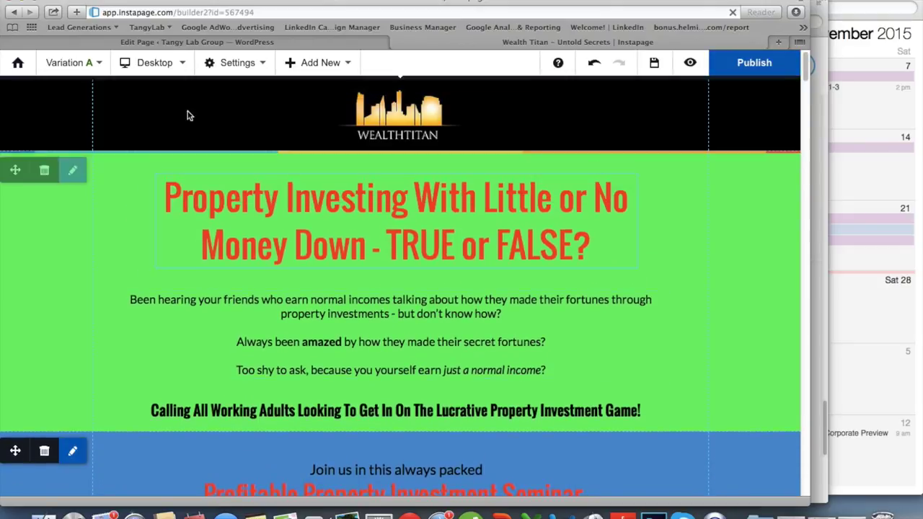
left_click(323, 63)
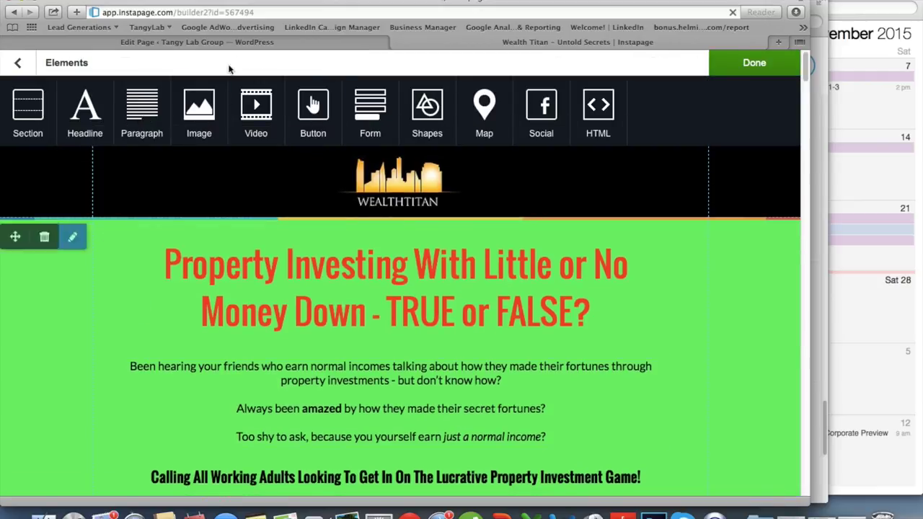
- Drag the green section's edge to make it taller, pushing the blue section down
scroll(106, 360, "down", 5)
left_click(128, 332)
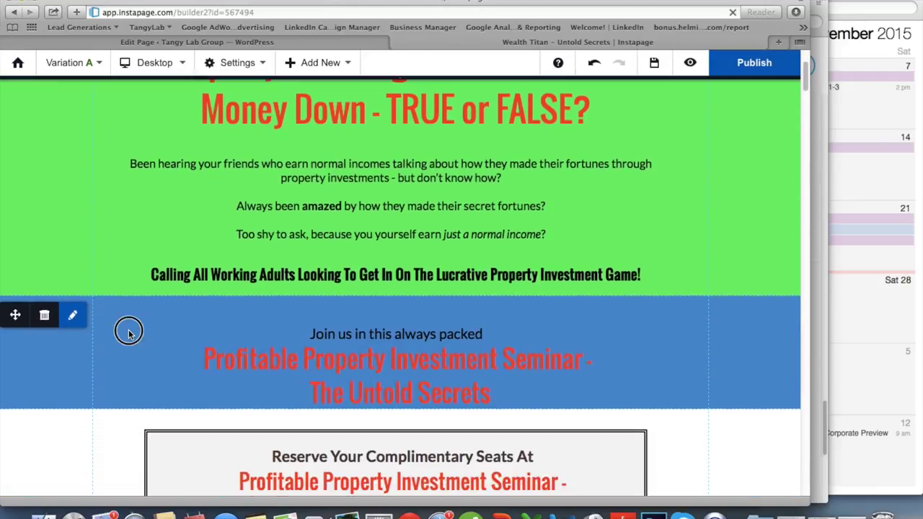
left_click(122, 298)
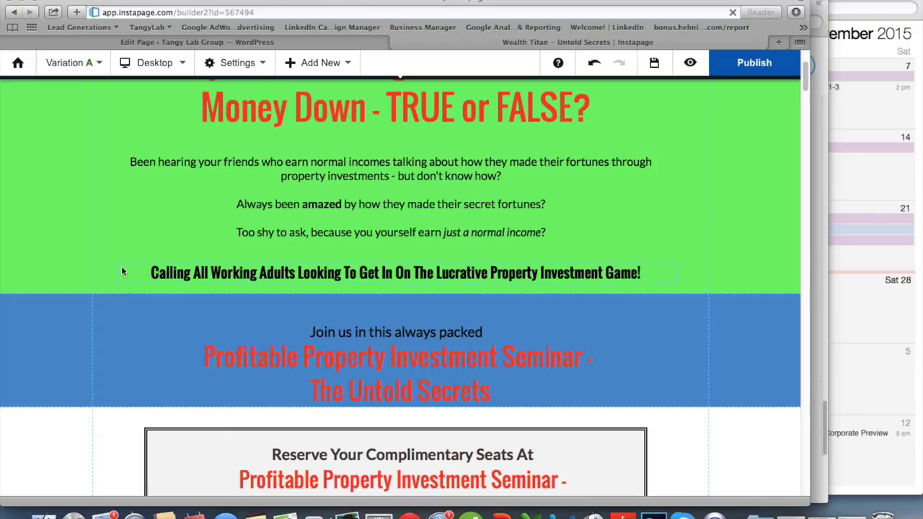
mouse_move(107, 289)
left_mouse_down()
mouse_move(126, 383)
mouse_move(109, 508)
mouse_move(96, 305)
mouse_move(95, 486)
mouse_move(96, 276)
mouse_move(94, 294)
left_mouse_up()
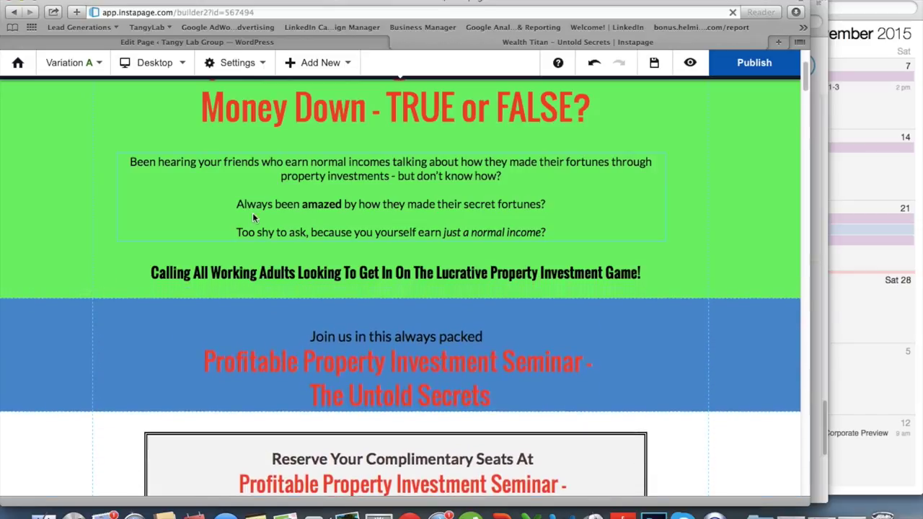
scroll(279, 201, "up", 3)
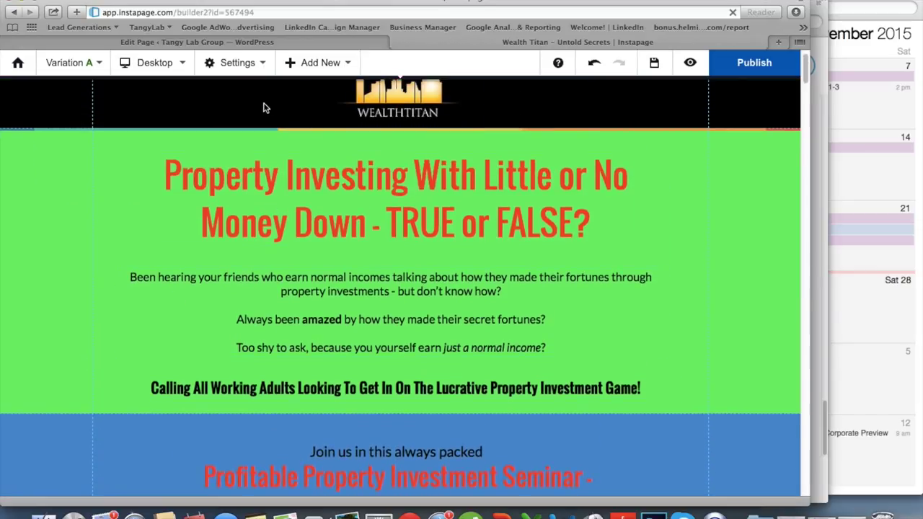
- Insert a blank section below the green hero and drag its bottom edge down to enlarge it
left_click(317, 62)
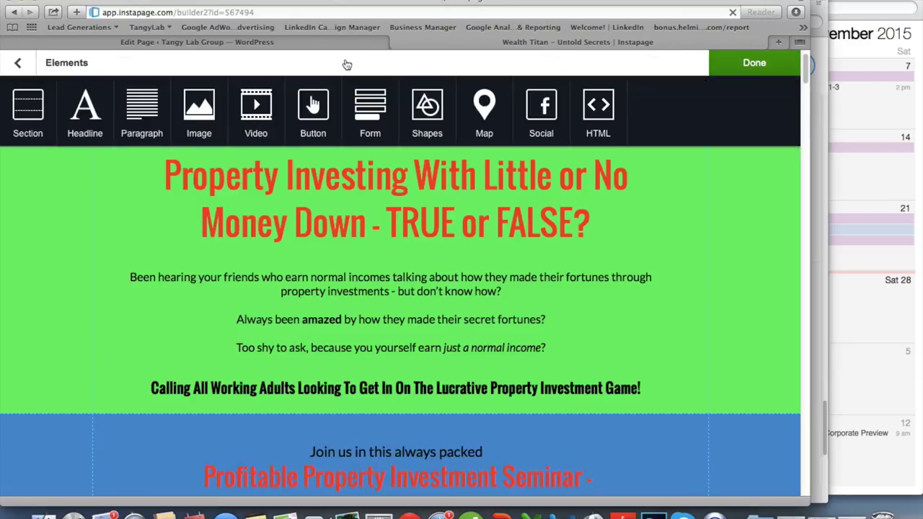
left_click(24, 108)
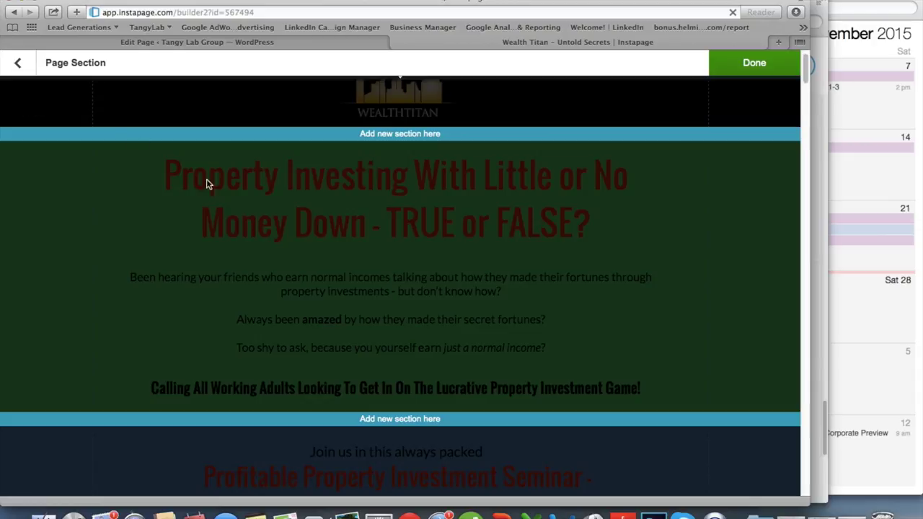
left_click(377, 420)
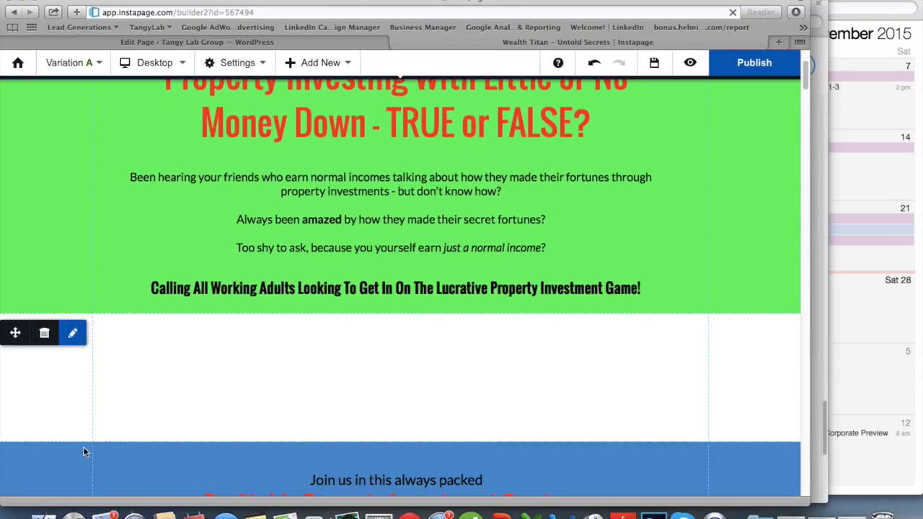
left_click_drag(79, 443, 79, 501)
scroll(217, 380, "down", 3)
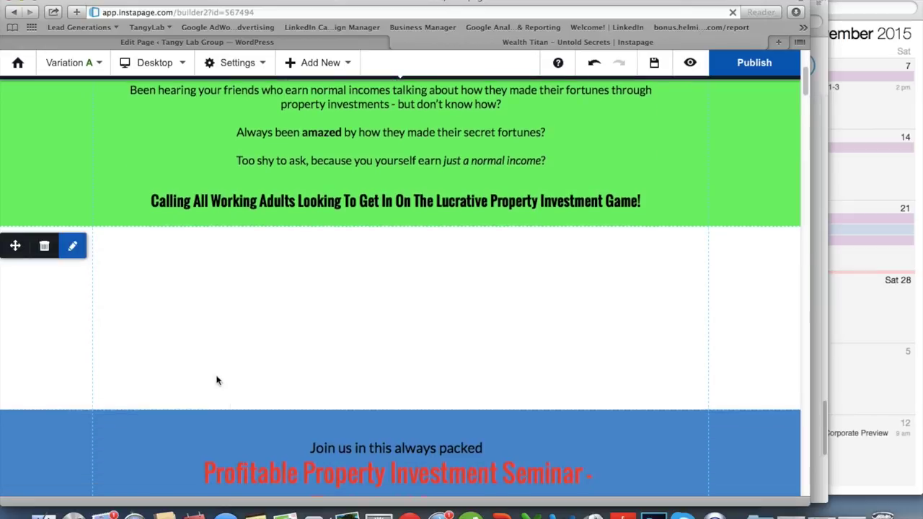
- Set the new section's background colour to green #1eaa39
left_click(76, 246)
left_click(24, 101)
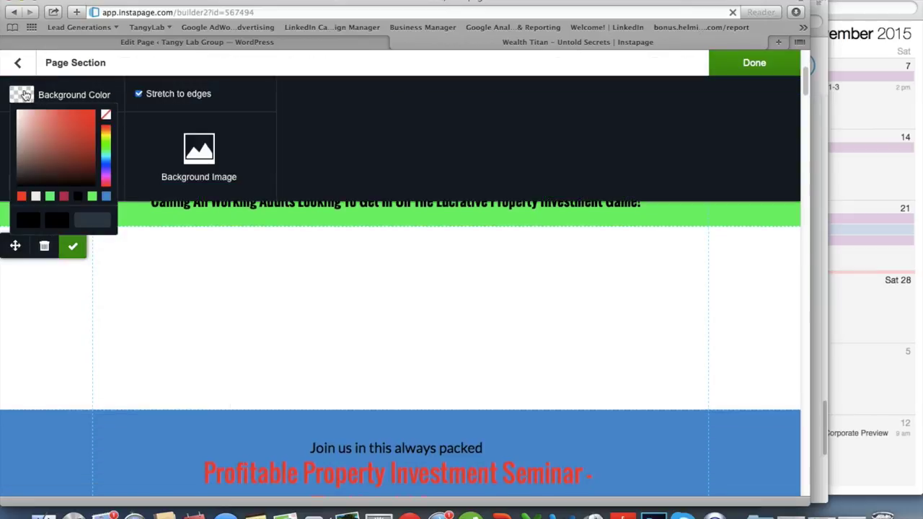
left_click(67, 139)
mouse_move(68, 144)
left_mouse_down()
mouse_move(42, 159)
mouse_move(105, 146)
mouse_move(106, 137)
mouse_move(80, 135)
left_mouse_up()
left_click(103, 149)
left_click(81, 128)
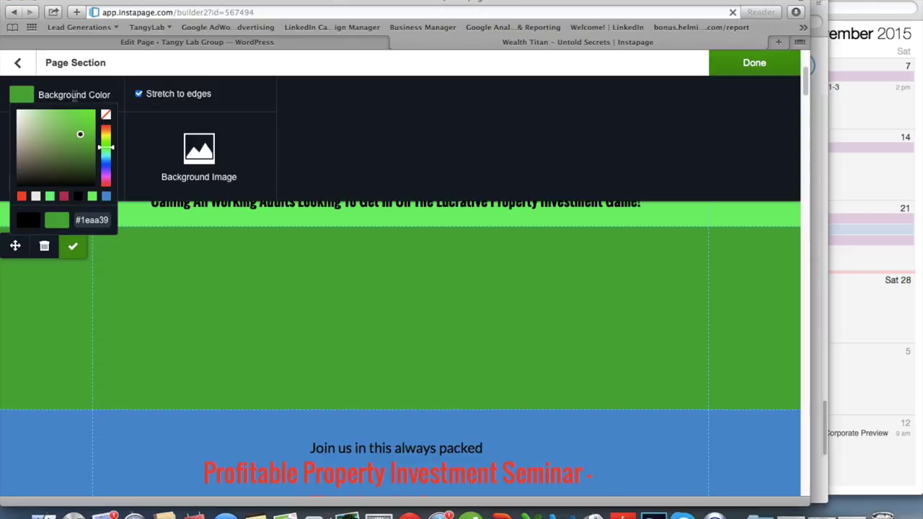
left_click(29, 66)
scroll(204, 301, "up", 5)
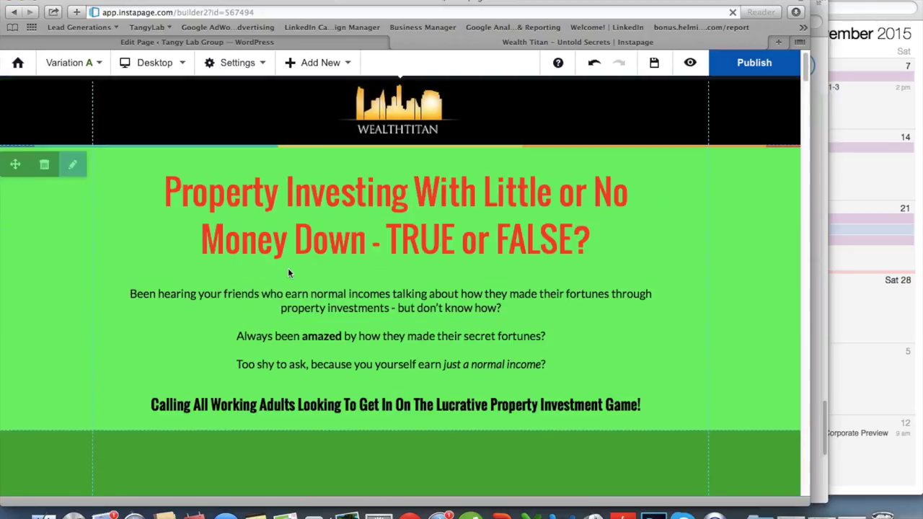
scroll(287, 276, "down", 5)
scroll(147, 236, "up", 2)
- Uncheck Stretch to edges so the green section leaves white side margins
left_click(72, 245)
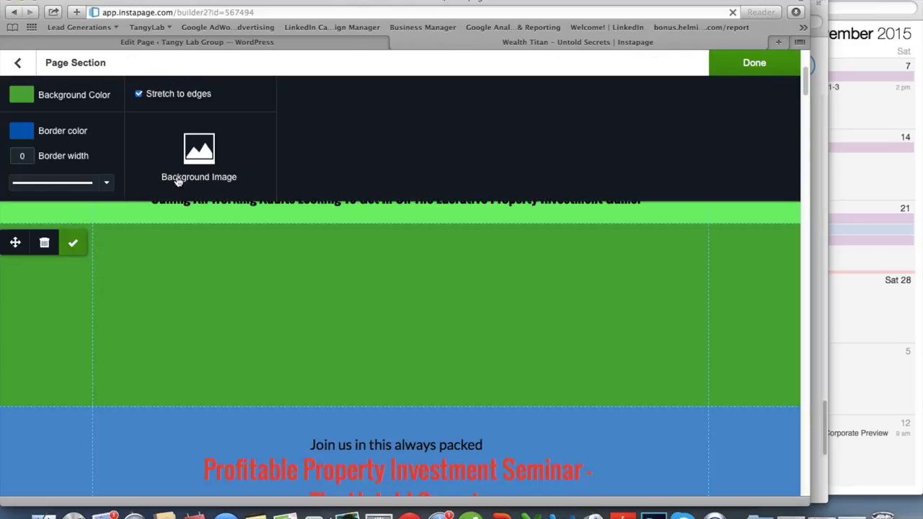
left_click(147, 97)
left_click(147, 97)
left_click(148, 97)
left_click(147, 97)
scroll(157, 224, "up", 4)
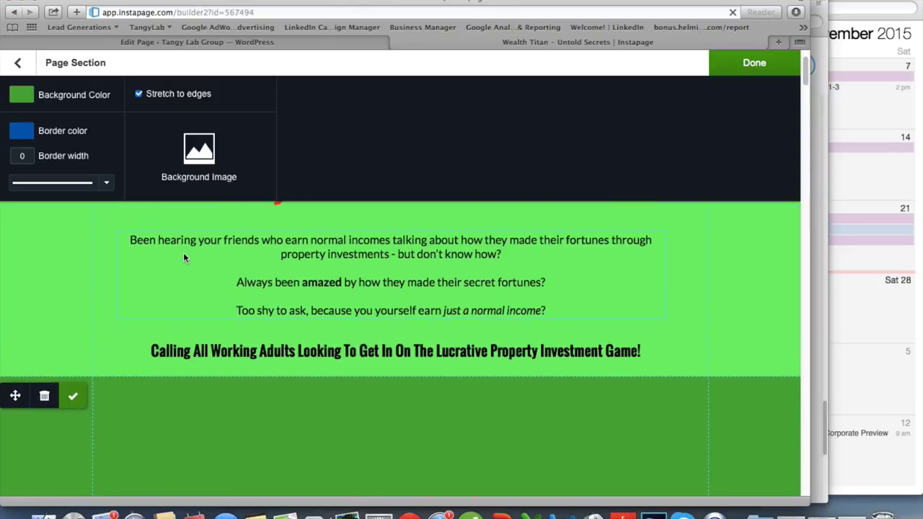
left_click(140, 96)
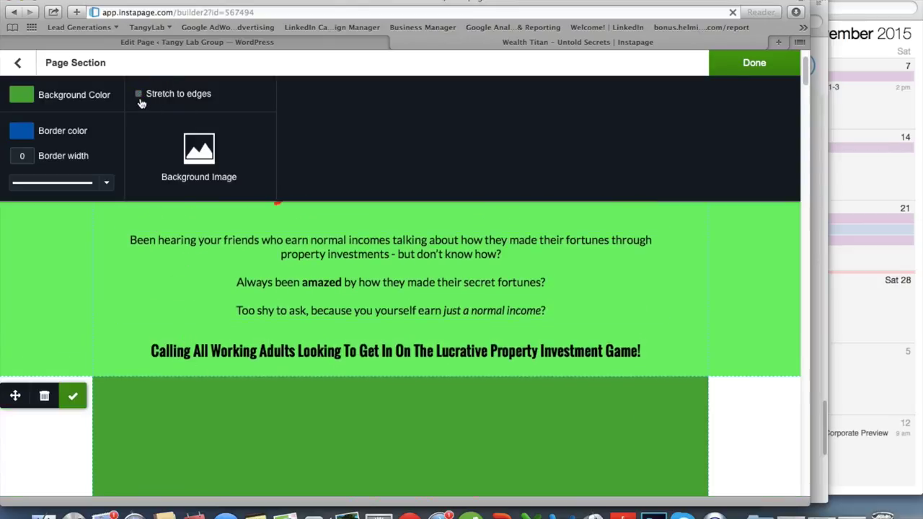
scroll(232, 267, "down", 2)
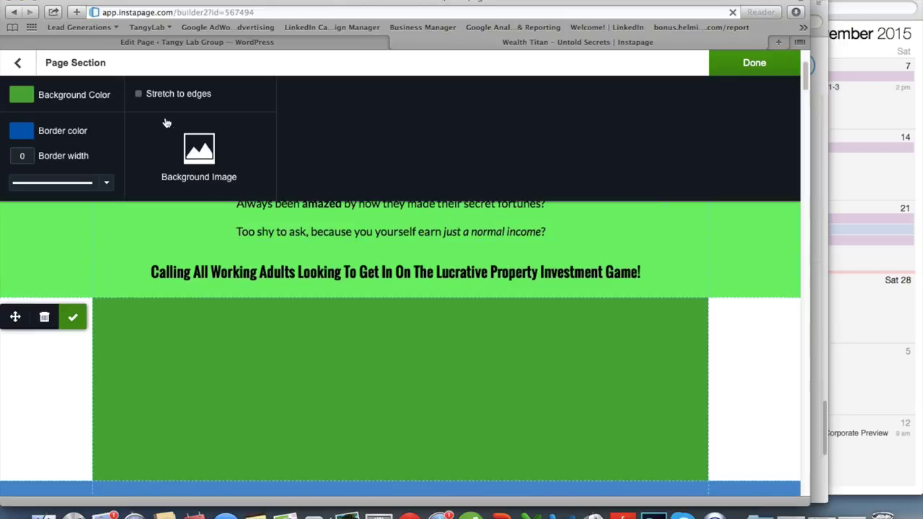
- Stretch the section to the page edges and use the rising chart image as its background
left_click(140, 95)
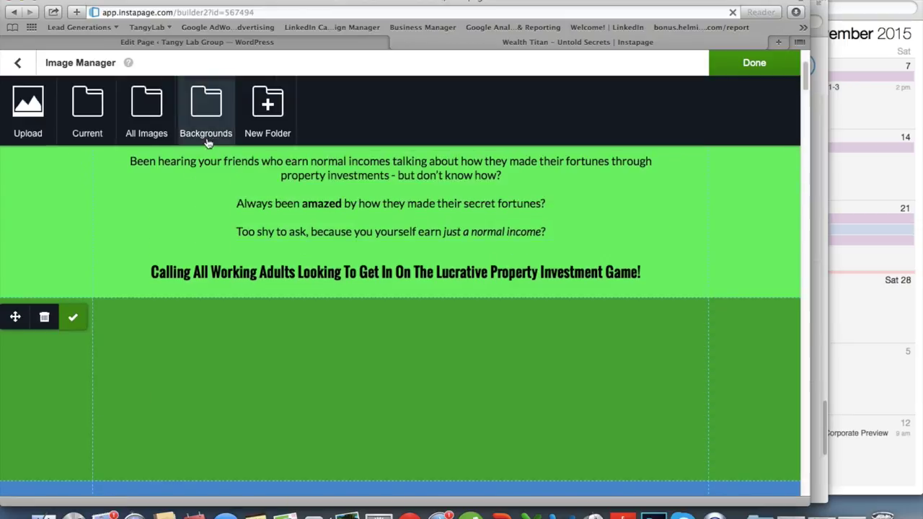
left_click(82, 108)
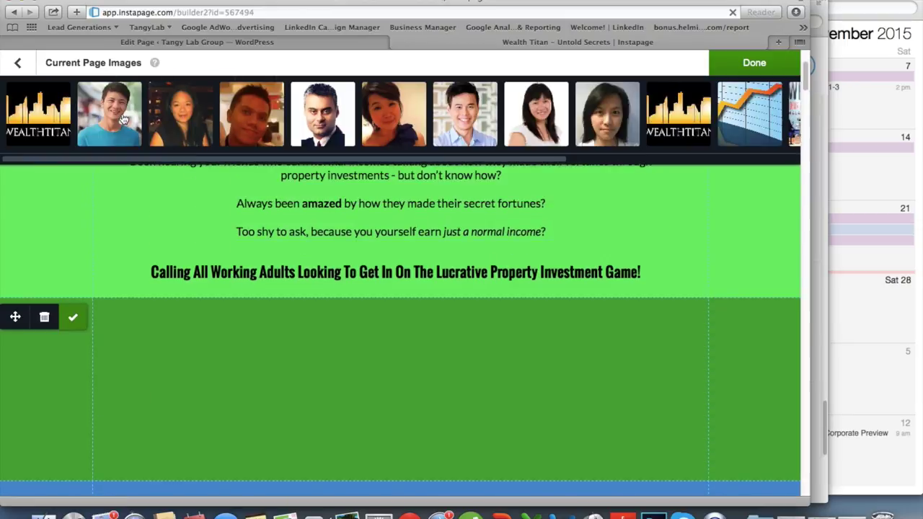
left_click(752, 123)
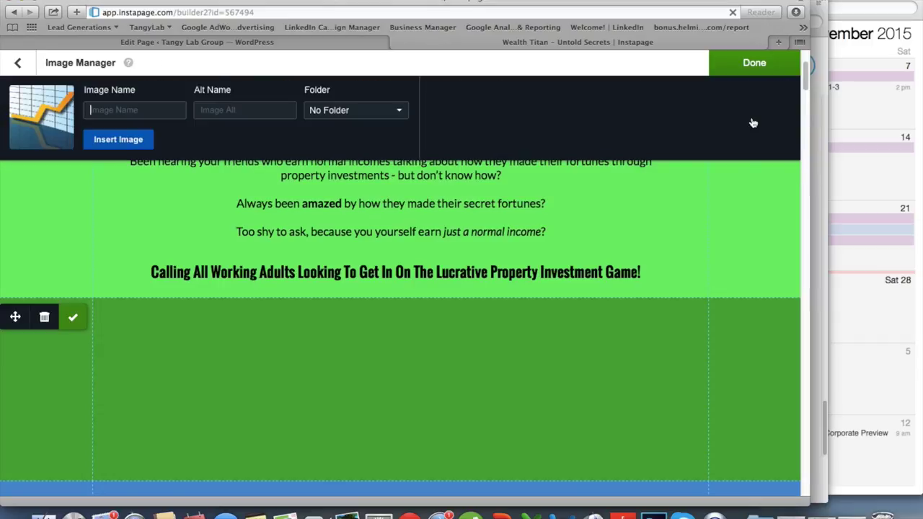
left_click(149, 136)
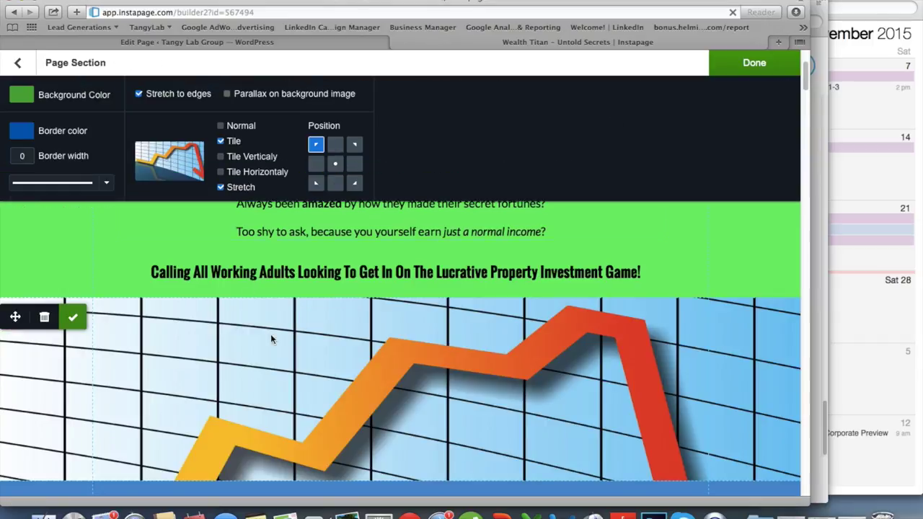
- Turn on Parallax for the chart background and close the section settings
scroll(278, 348, "down", 3)
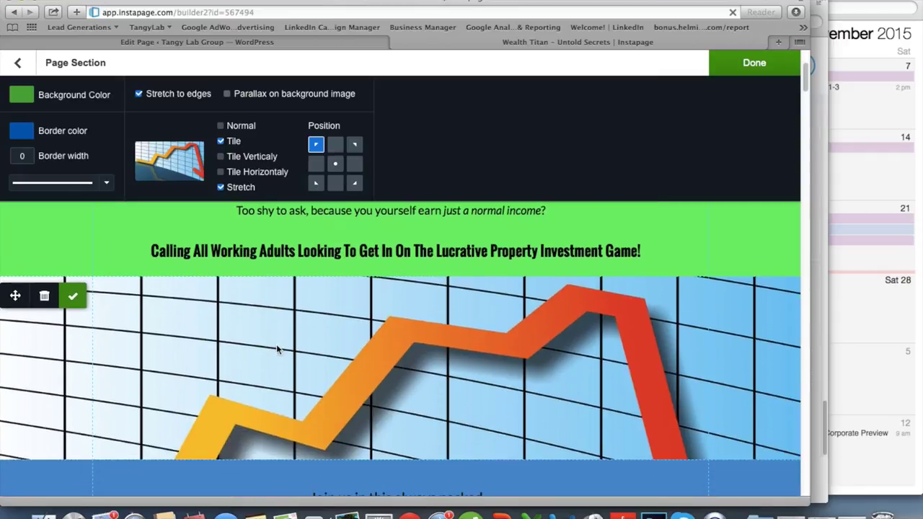
left_click(227, 95)
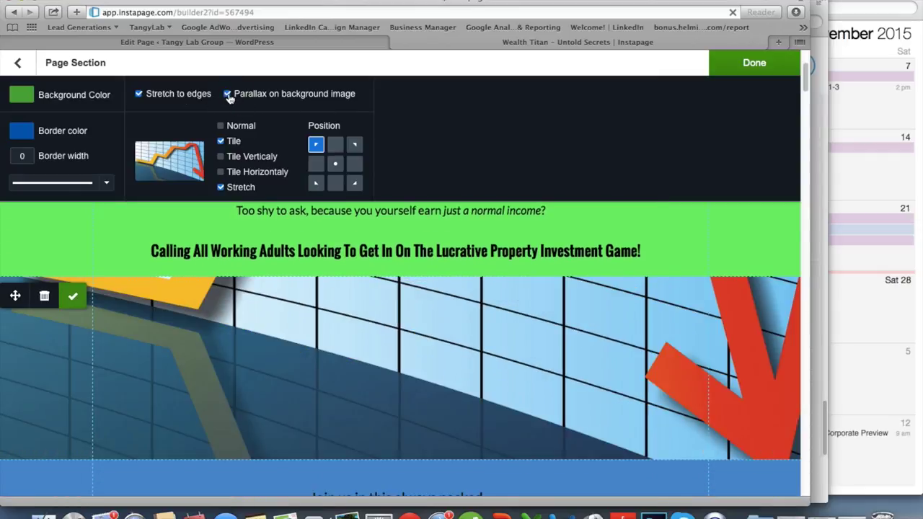
scroll(259, 282, "down", 2)
scroll(259, 282, "up", 5)
scroll(259, 282, "down", 4)
scroll(258, 281, "down", 2)
scroll(259, 282, "up", 5)
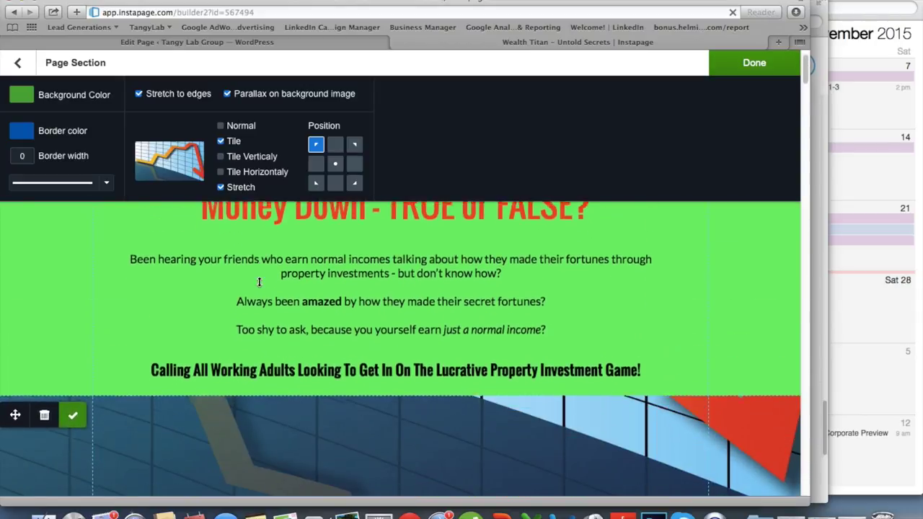
scroll(259, 282, "down", 4)
scroll(259, 282, "down", 1)
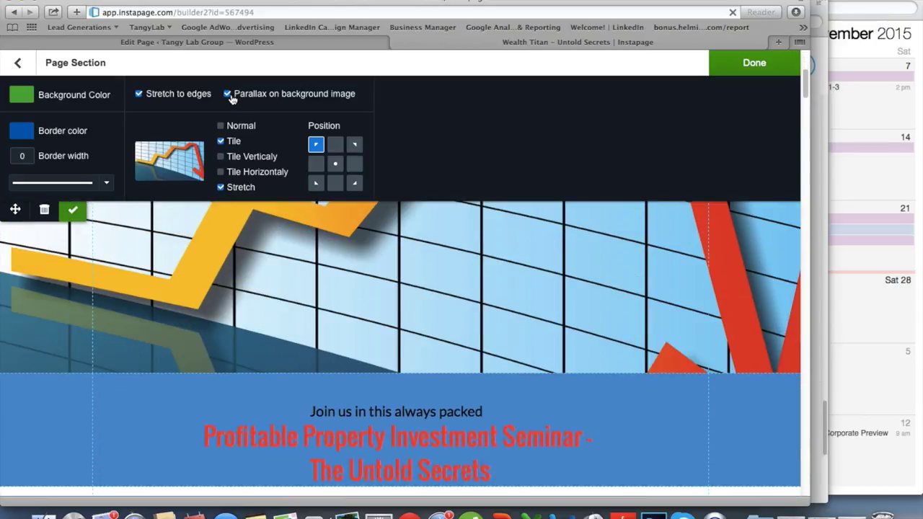
scroll(234, 231, "up", 4)
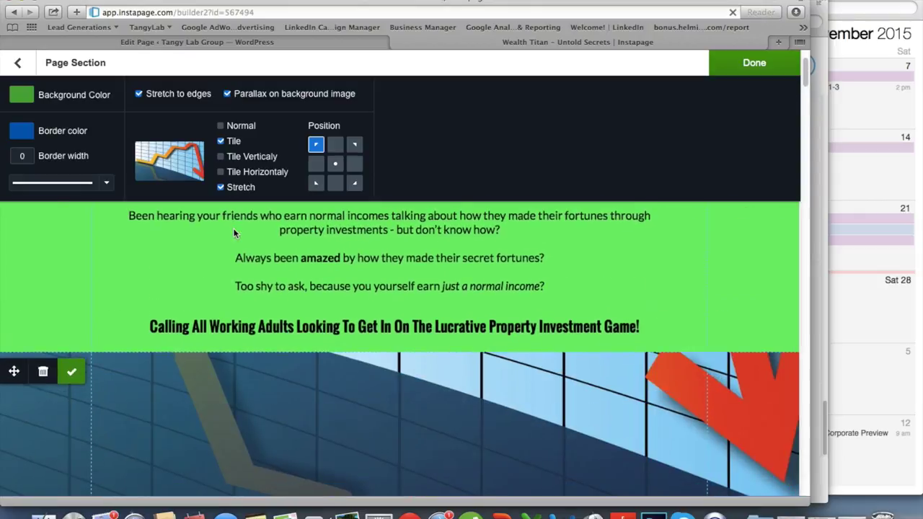
scroll(234, 231, "down", 4)
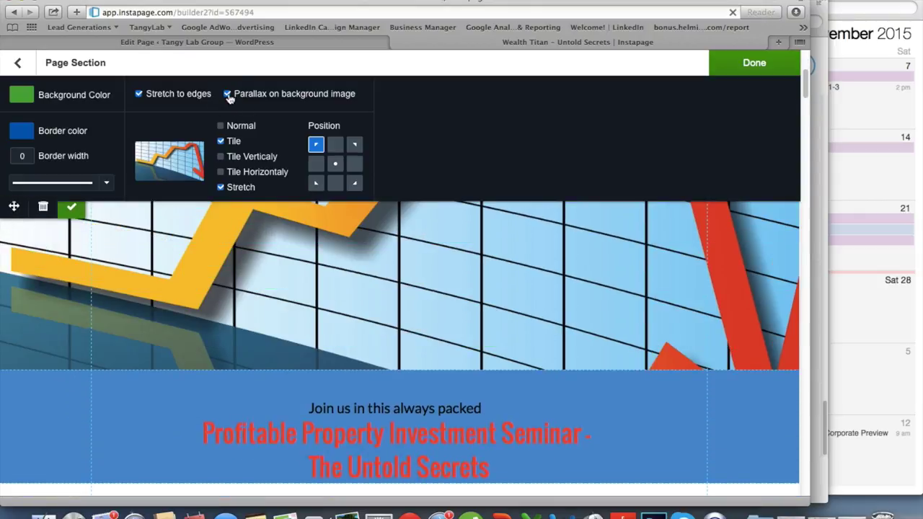
left_click(18, 64)
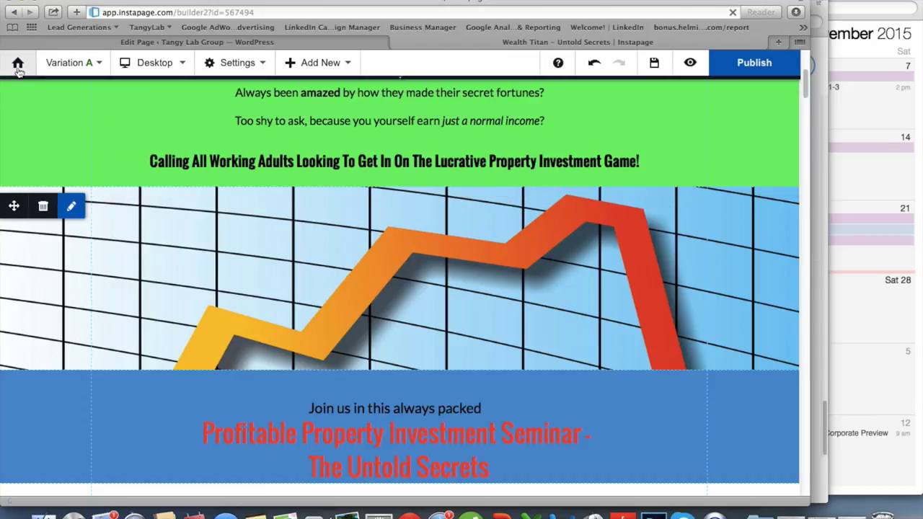
- Insert a blank section above the chart section and drag its bottom edge well down
scroll(300, 233, "up", 5)
scroll(299, 233, "down", 2)
left_click(322, 64)
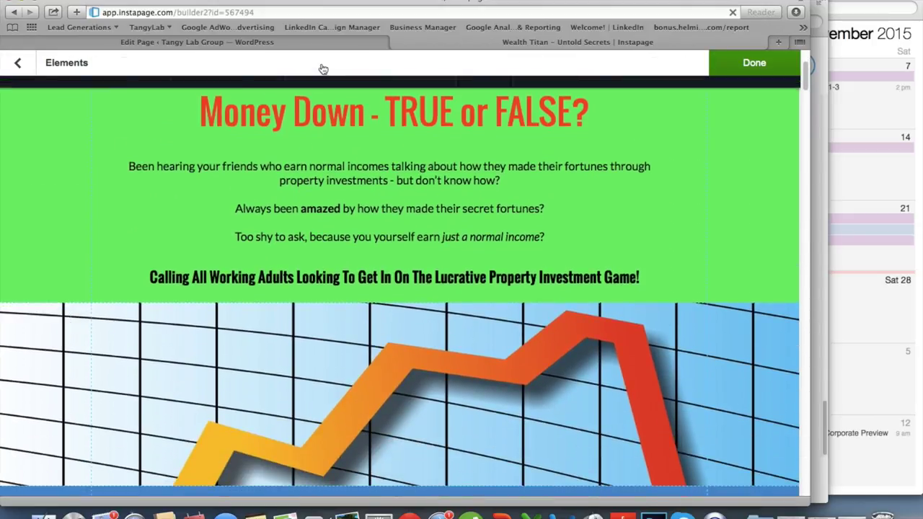
left_click(28, 104)
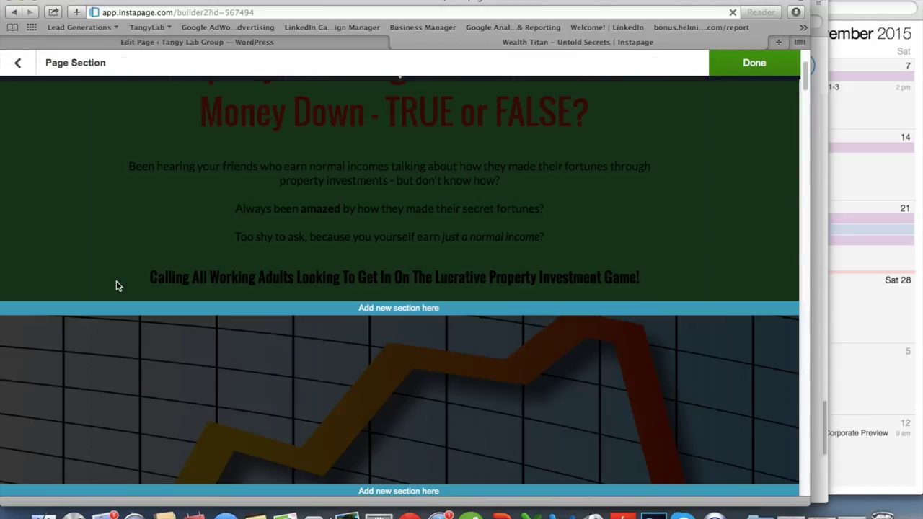
left_click(76, 316)
scroll(72, 393, "down", 3)
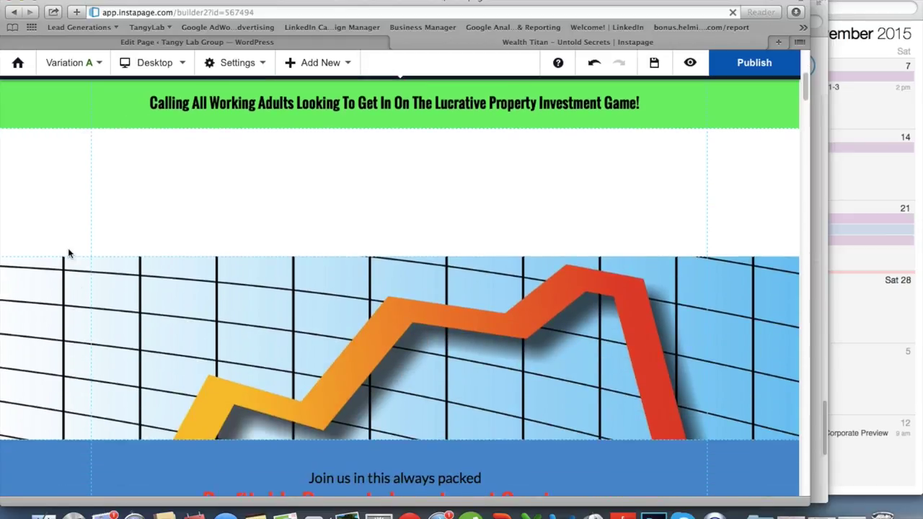
left_click_drag(69, 253, 79, 499)
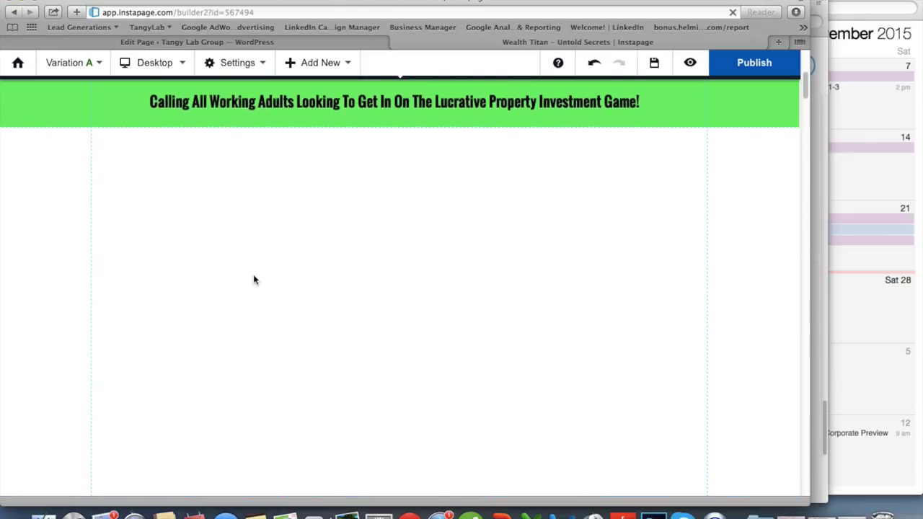
- Place a widened Headline element in the new white section and type 'This is my Headline...'
left_click(320, 63)
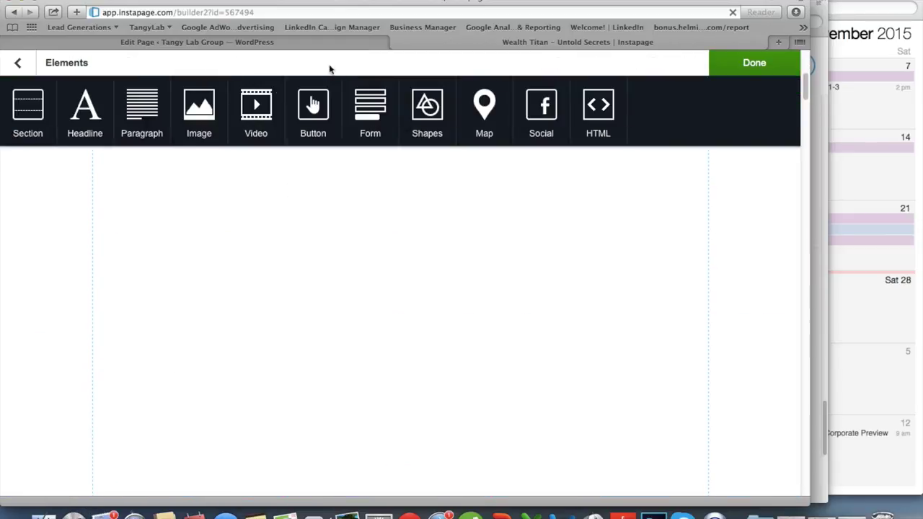
left_click(66, 114)
left_click_drag(339, 285, 237, 196)
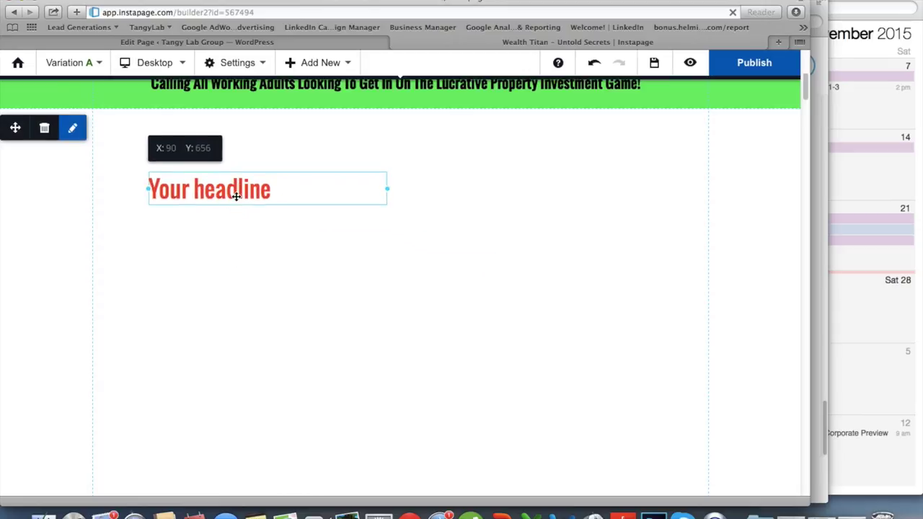
left_click_drag(387, 189, 602, 191)
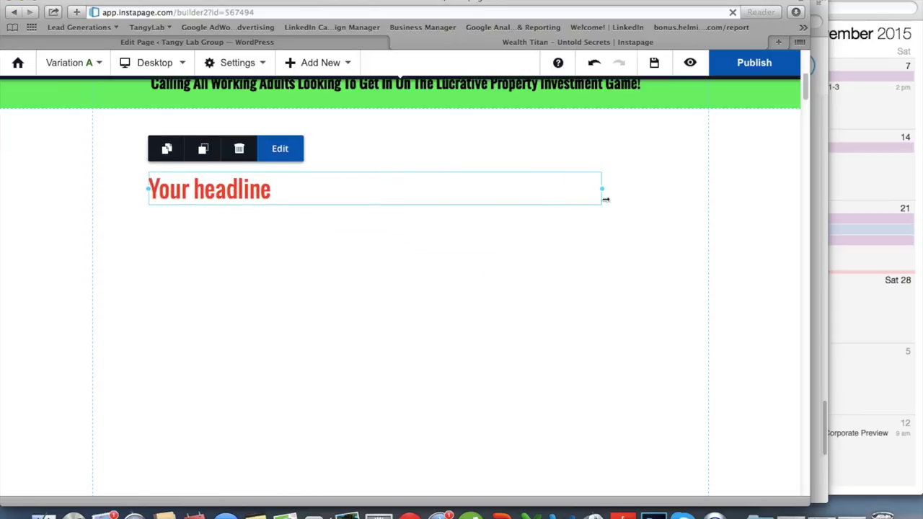
double_click(251, 191)
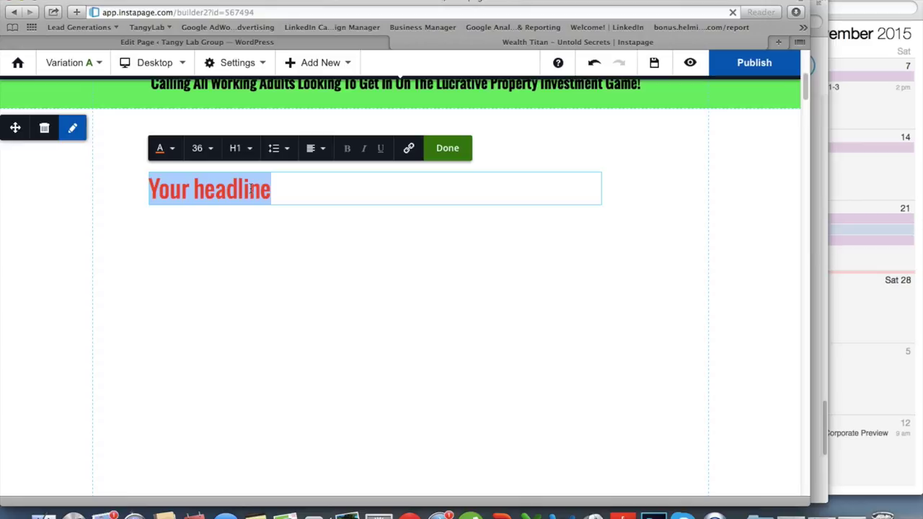
type("This is my Headlin")
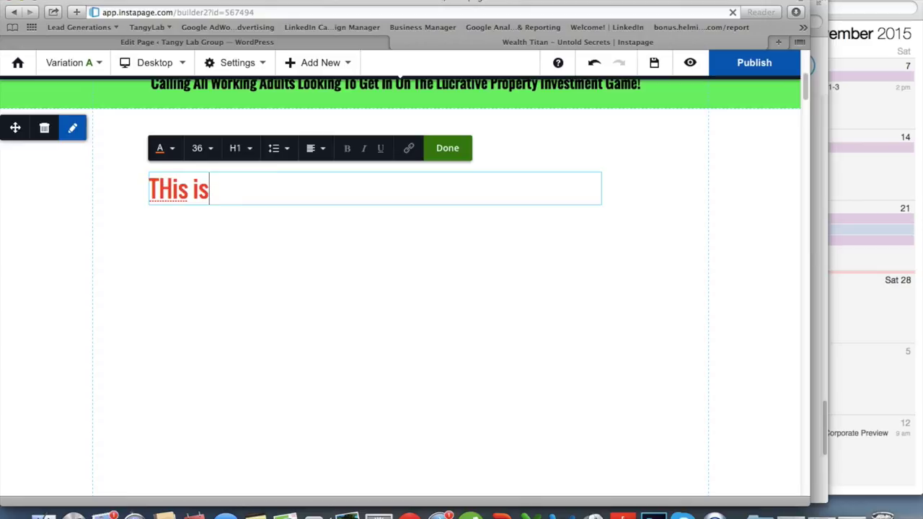
type("e...")
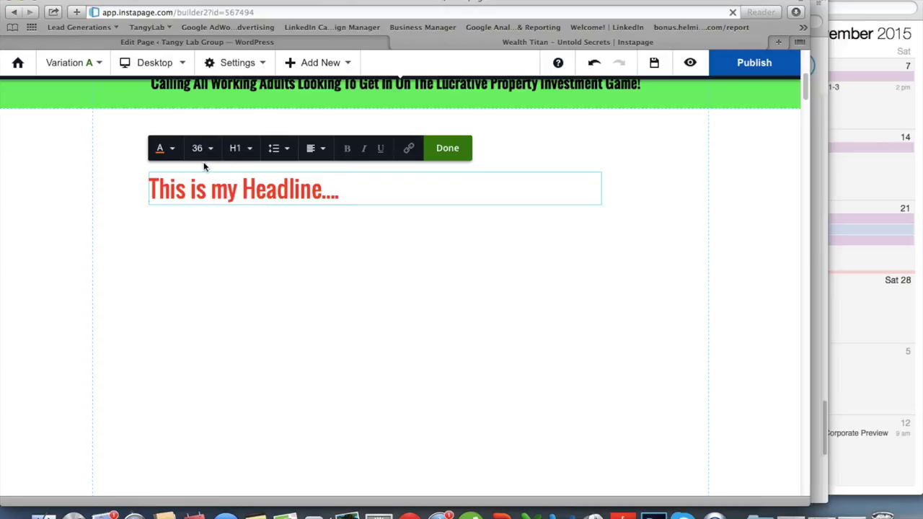
- Center-align the headline text and set its font size to 47
key("super+a")
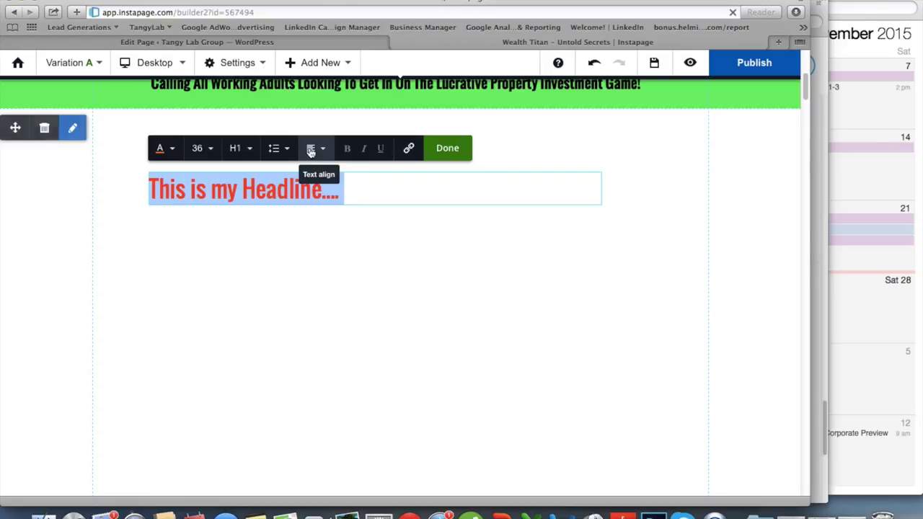
left_click(310, 149)
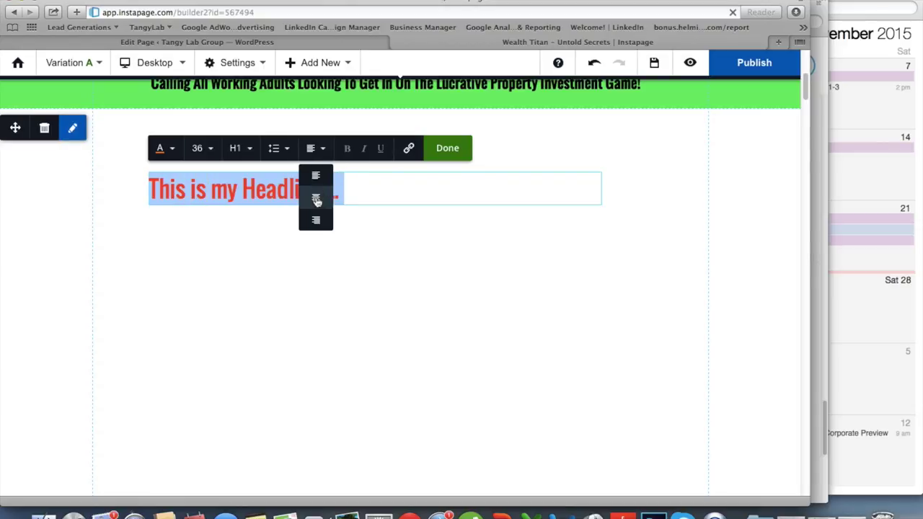
left_click(319, 196)
left_click(311, 148)
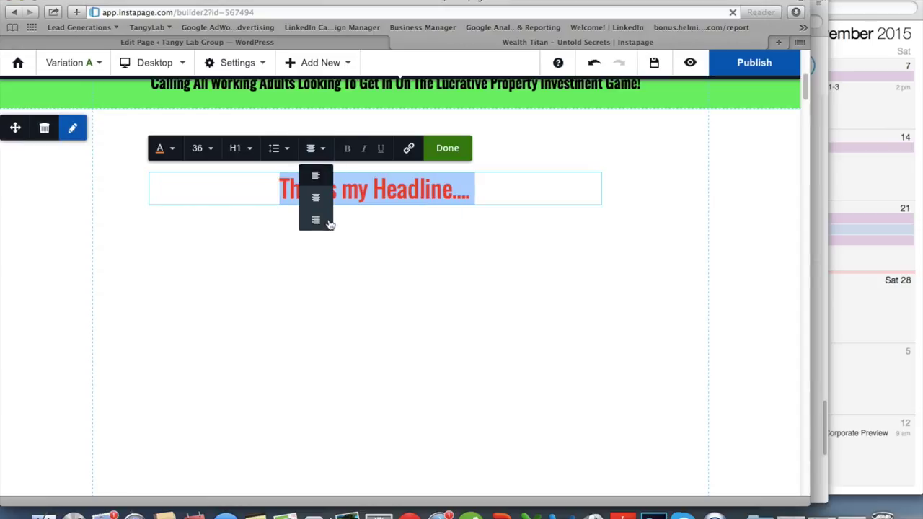
left_click(326, 227)
left_click(311, 148)
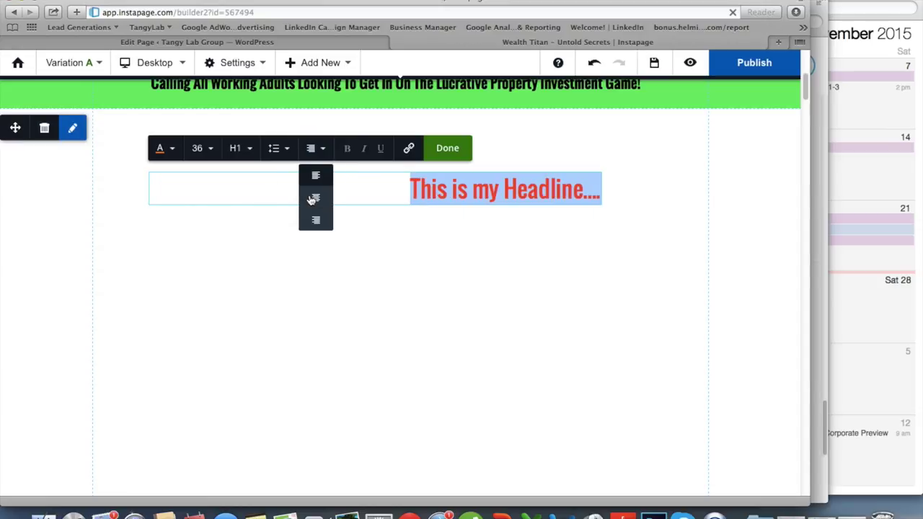
left_click(316, 198)
left_click(200, 149)
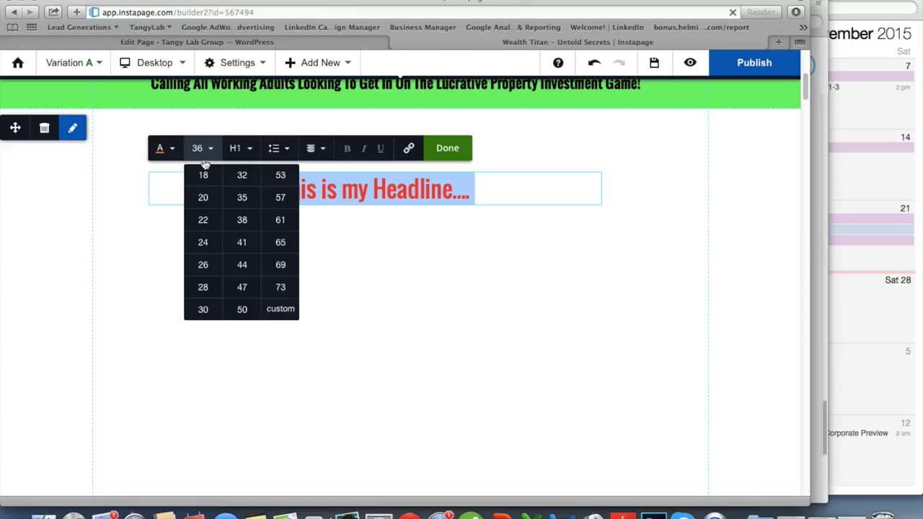
left_click(256, 277)
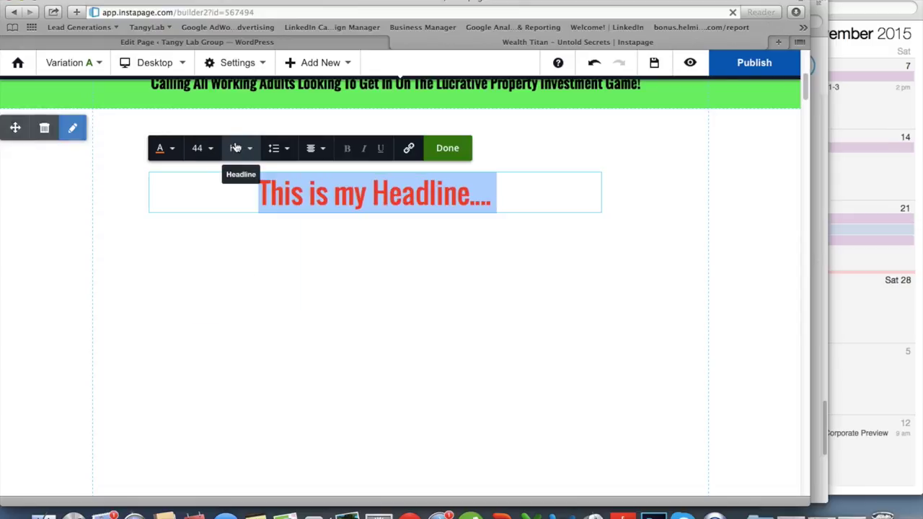
left_click(205, 154)
left_click(247, 287)
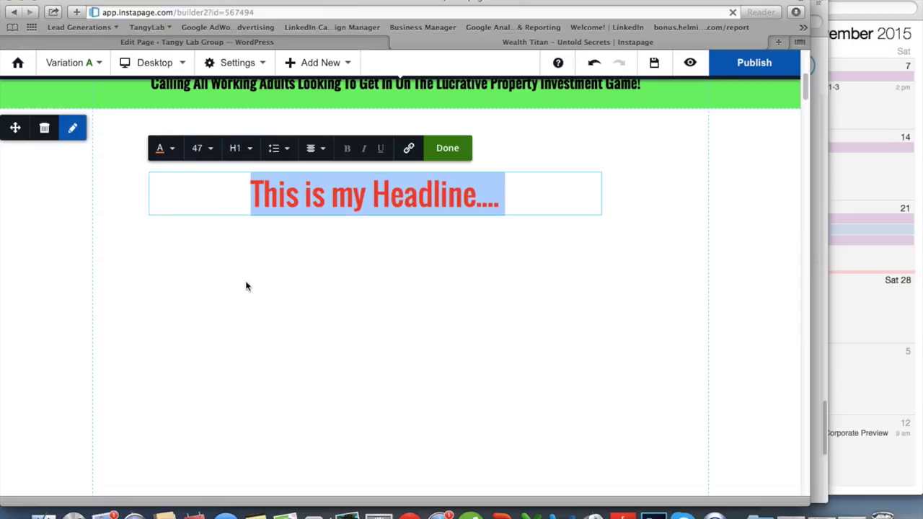
- Colour the headline light green #77ff82 using the preset swatch
left_click(181, 150)
left_click_drag(228, 207, 221, 219)
left_click(237, 216)
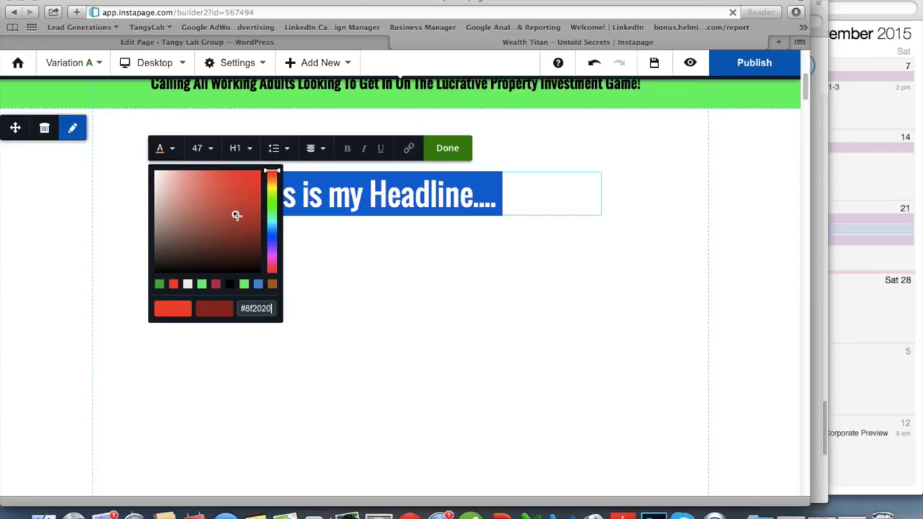
left_click(202, 285)
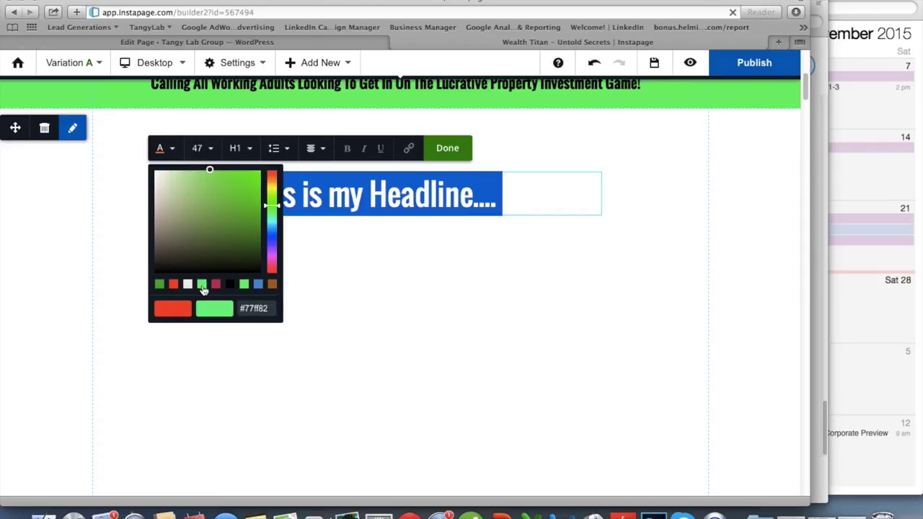
left_click(455, 147)
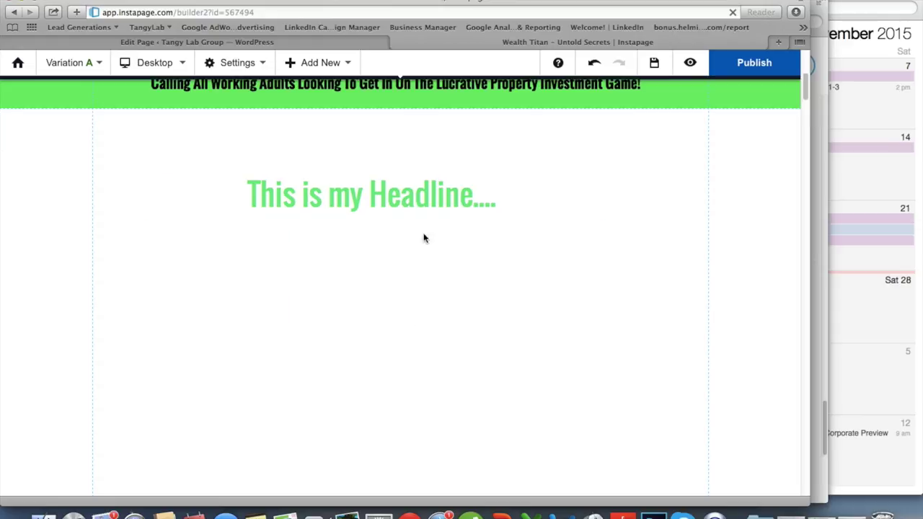
- Make the whole headline italic and underlined
left_click(352, 204)
triple_click(381, 188)
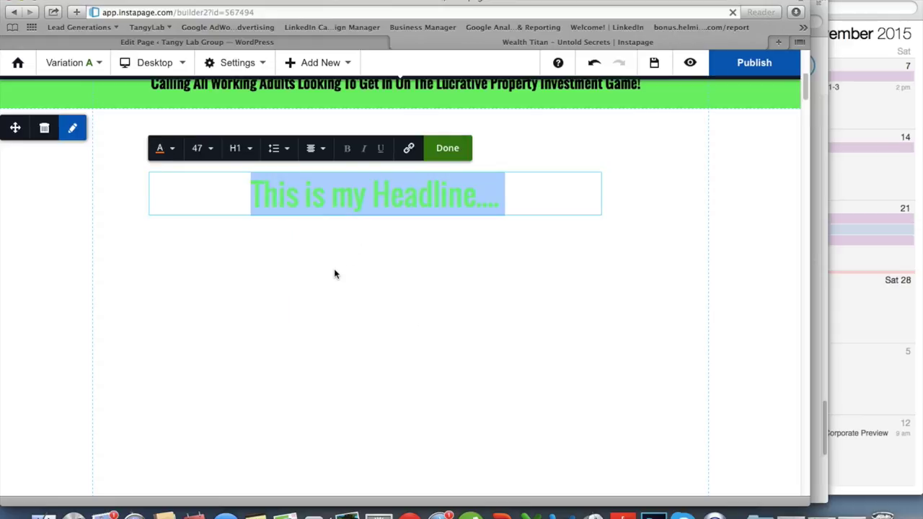
left_click(334, 268)
left_click(380, 201)
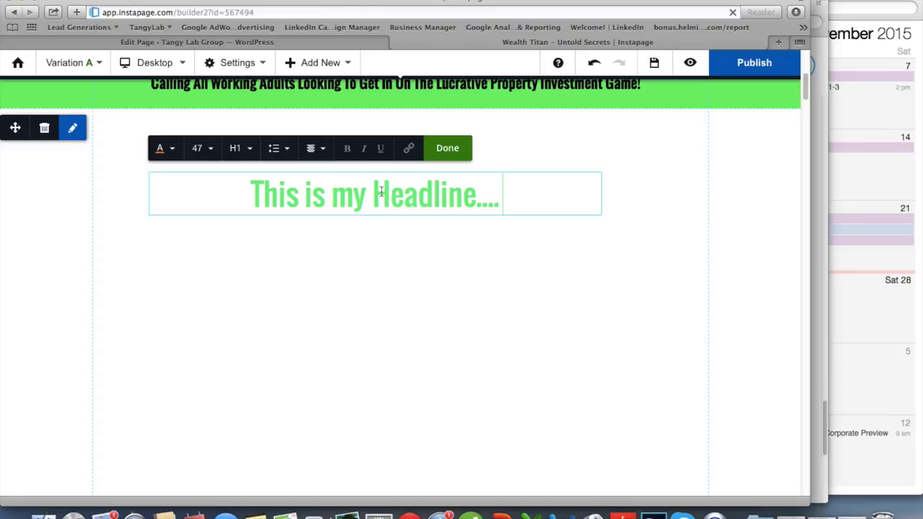
triple_click(362, 187)
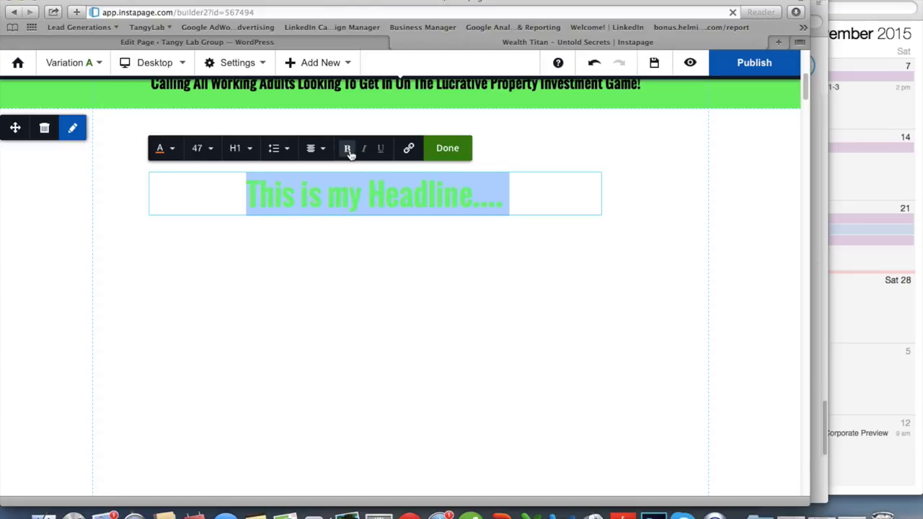
left_click(364, 152)
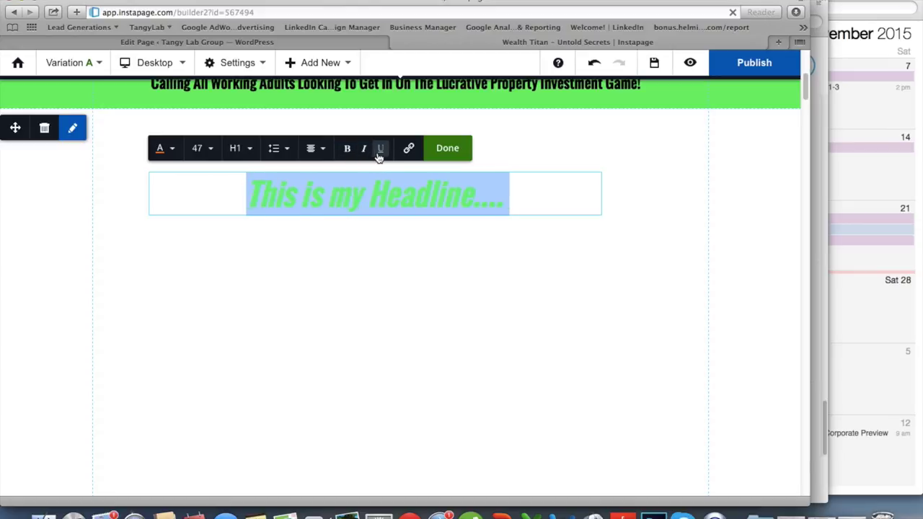
left_click(380, 149)
left_click(392, 281)
- Add a paragraph block, move it up under the headline and widen its text box
mouse_move(443, 210)
left_click(320, 63)
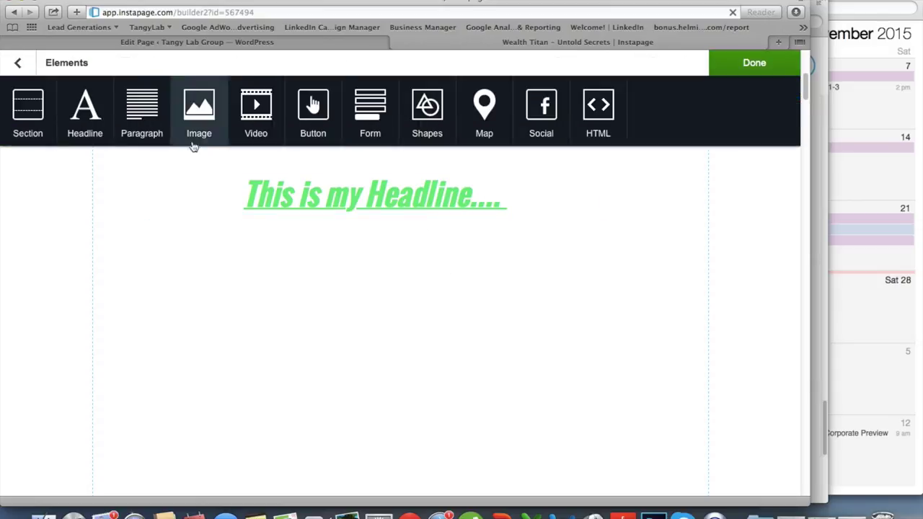
left_click(155, 130)
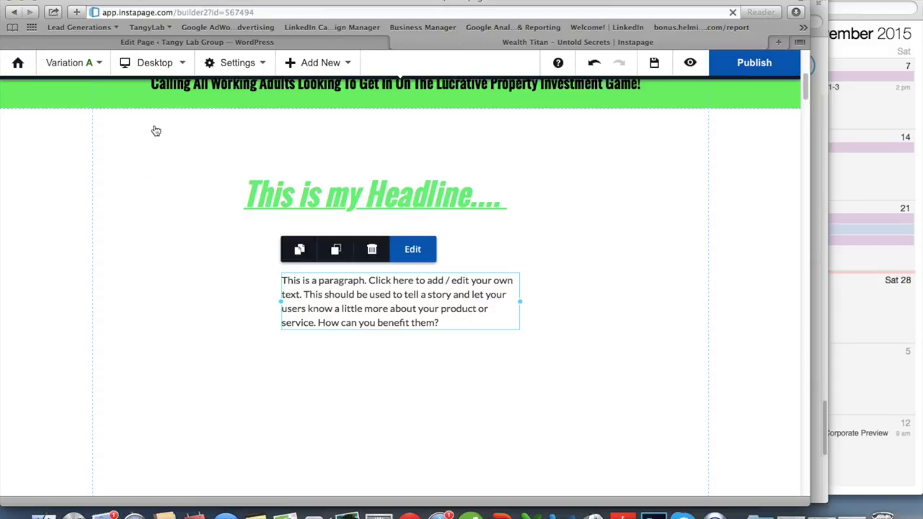
left_click(321, 63)
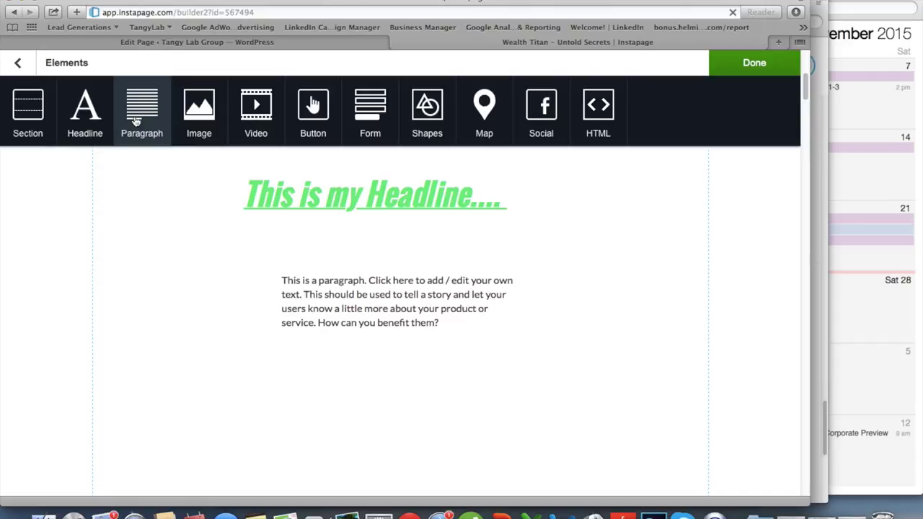
left_click_drag(362, 294, 325, 257)
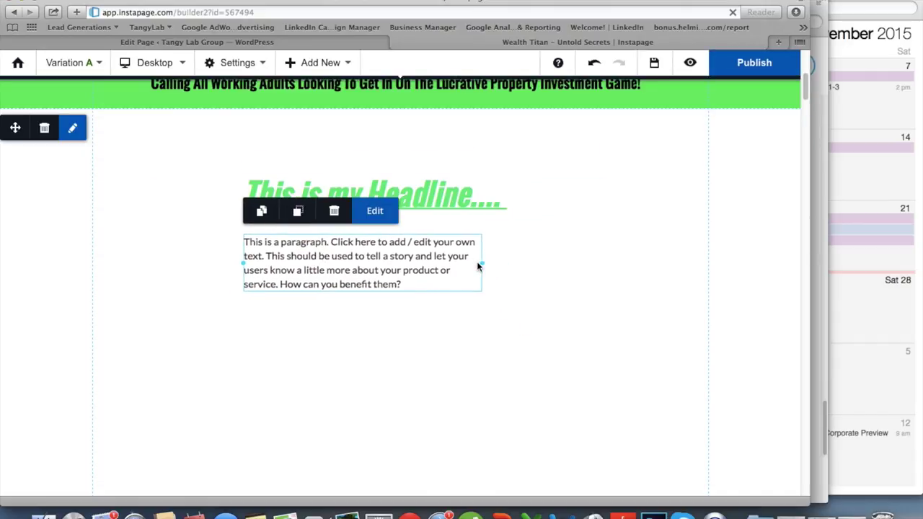
left_click_drag(480, 264, 519, 262)
- Set the paragraph text to size 17 in a dark red colour
double_click(499, 266)
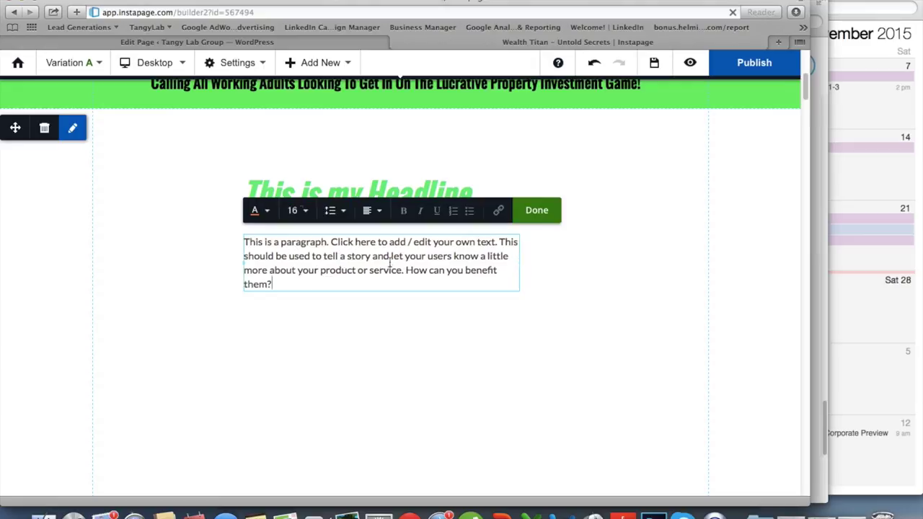
left_click(301, 211)
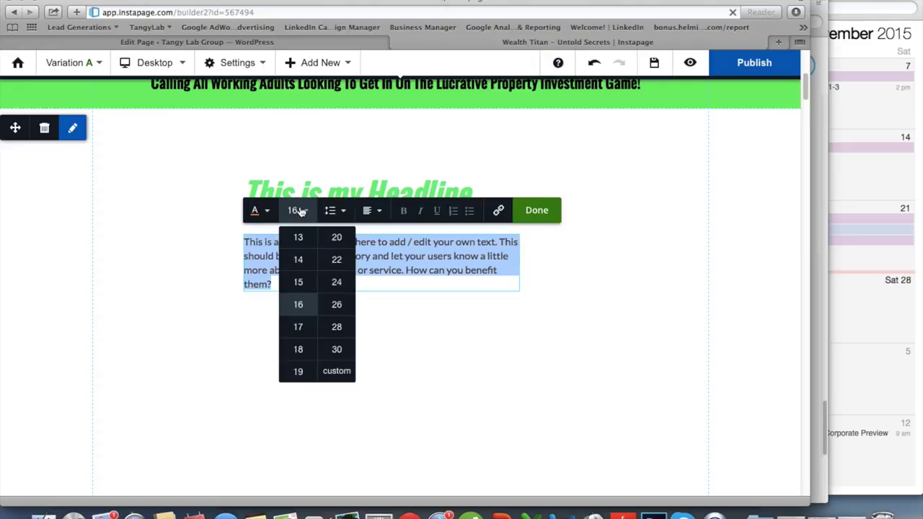
left_click(309, 330)
left_click(261, 210)
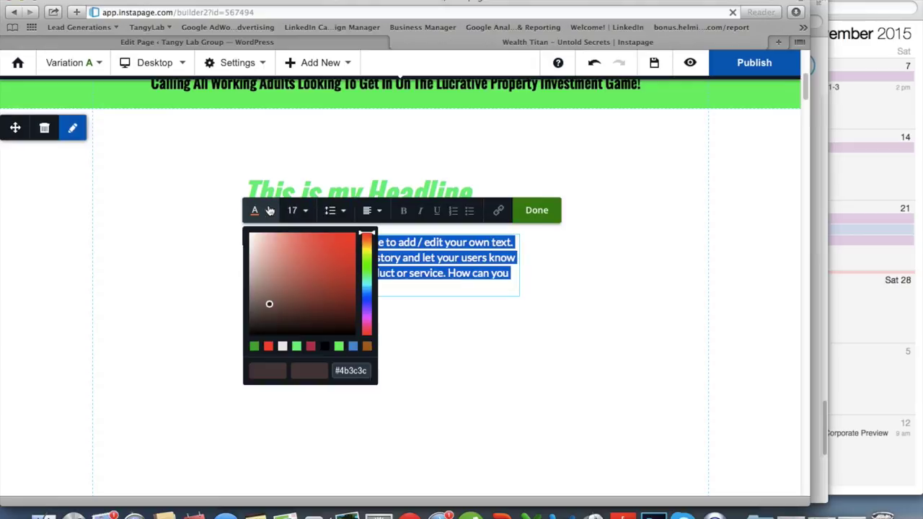
left_click(314, 269)
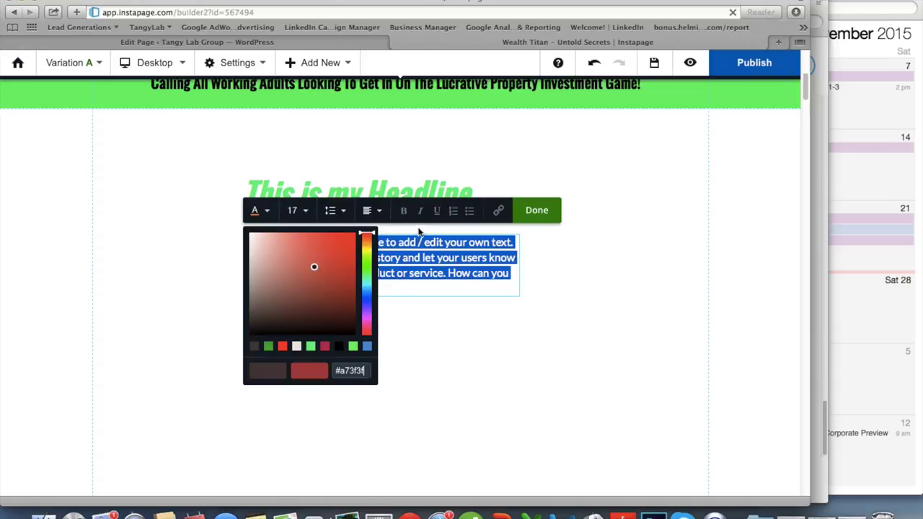
left_click(401, 213)
- Make 'tell a story' bold and italic and underline 'product or service' in the paragraph
triple_click(412, 264)
left_click(404, 211)
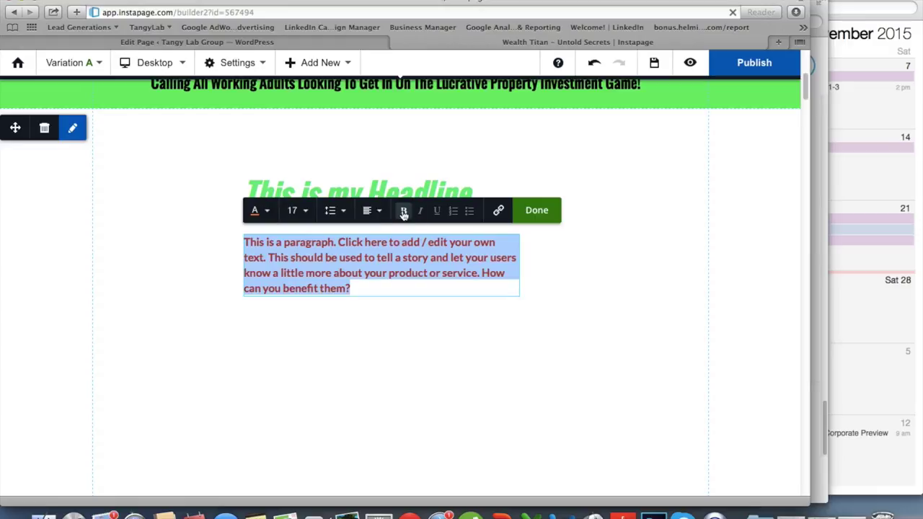
left_click(404, 211)
left_click(333, 258)
left_click_drag(350, 257, 401, 258)
left_click(404, 213)
left_click(428, 213)
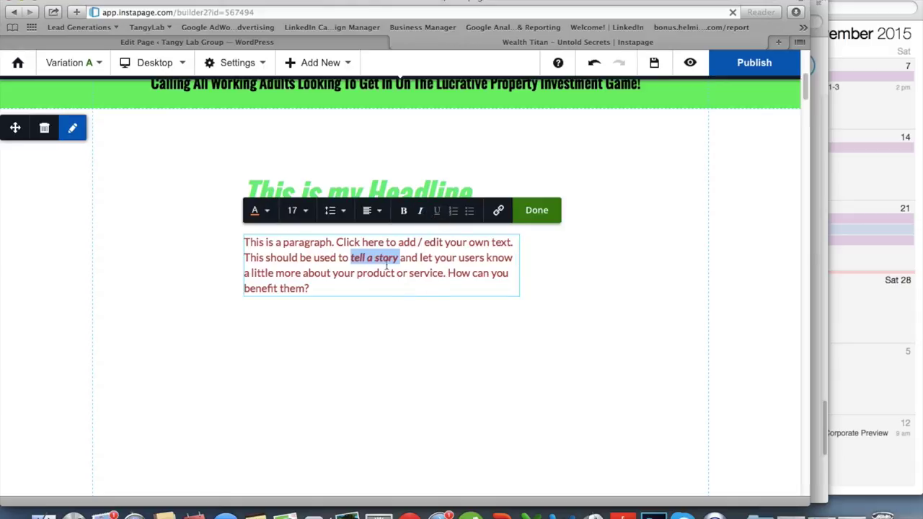
left_click(397, 274)
left_click_drag(361, 274, 445, 273)
left_click(437, 210)
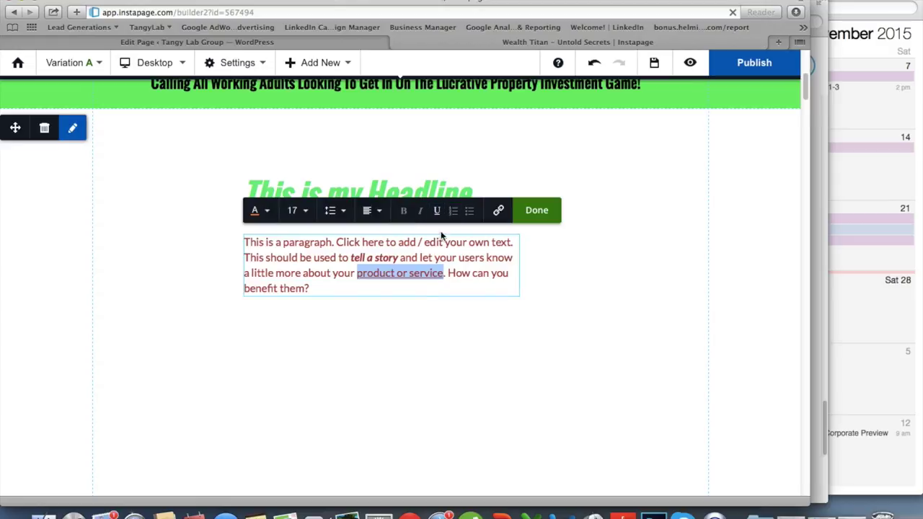
left_click(426, 291)
key("Return")
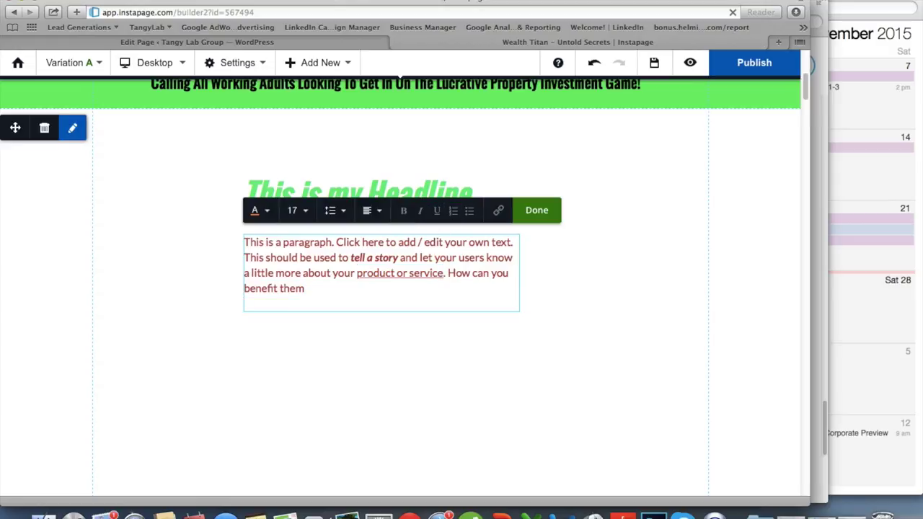
- Undo the formatting, set the paragraph to font size 18, and add a new line after it
key("super+z")
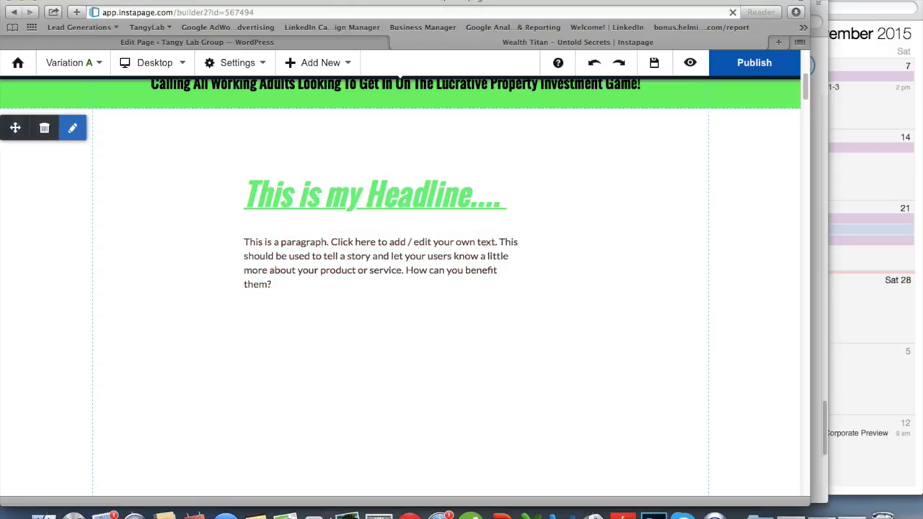
left_click(306, 286)
triple_click(319, 274)
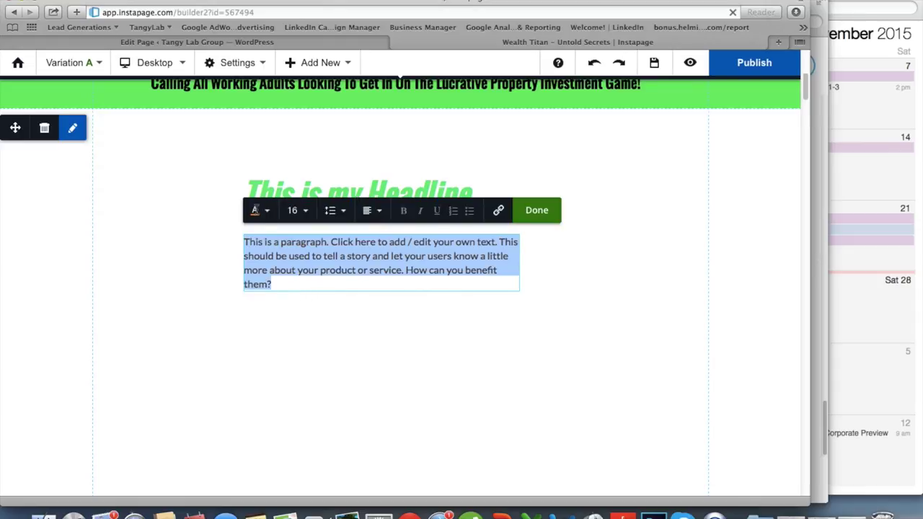
left_click(292, 211)
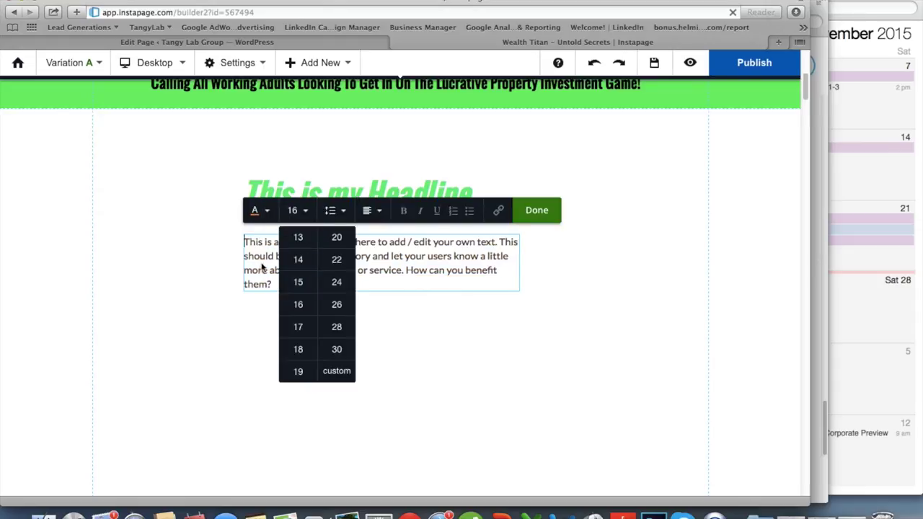
left_click(251, 270)
triple_click(267, 264)
left_click(292, 210)
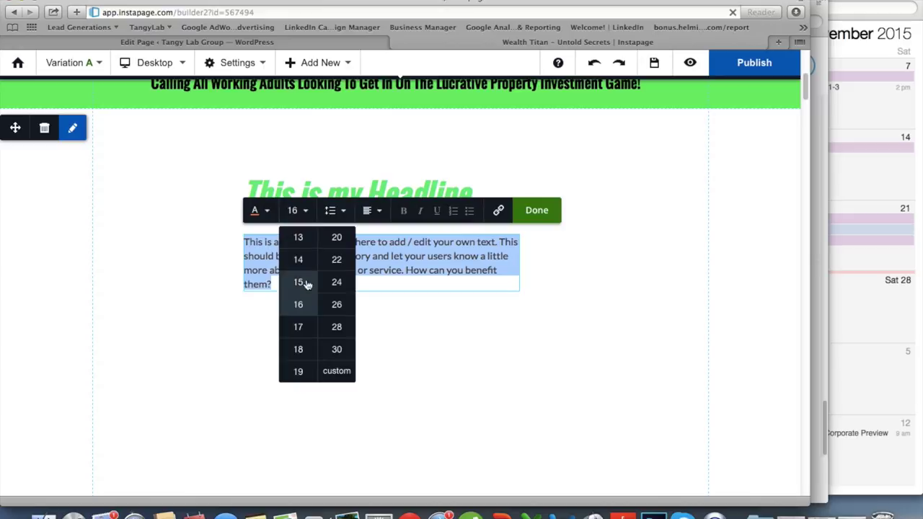
left_click(298, 349)
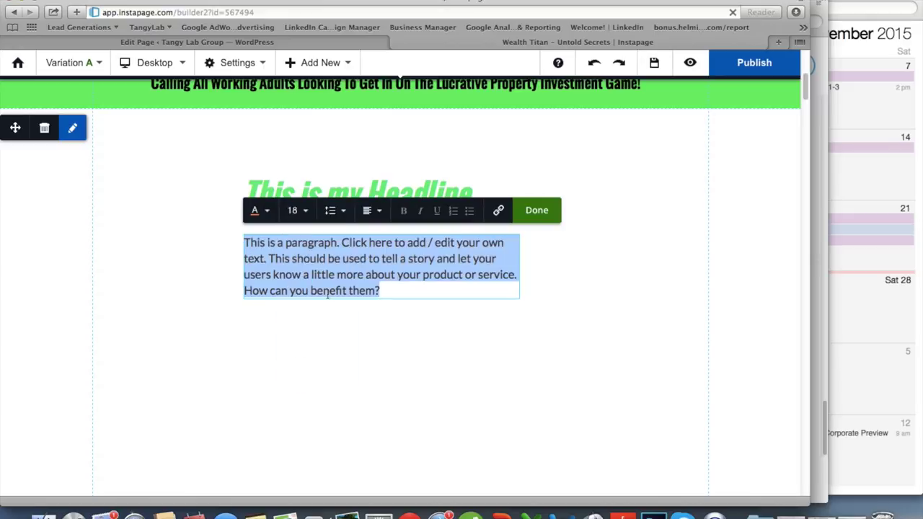
left_click(403, 293)
key("Return")
key("Return")
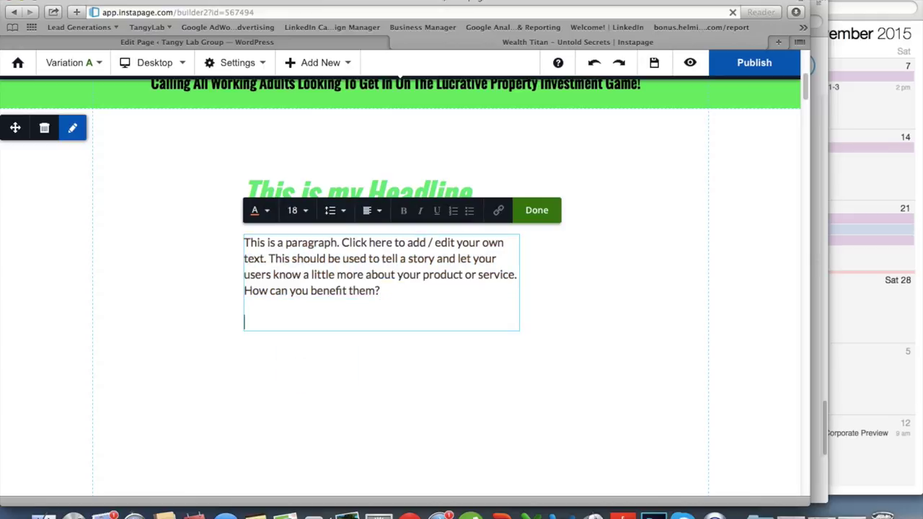
- Start a bulleted list reading Item one, Item two, item on the empty line
left_click(454, 213)
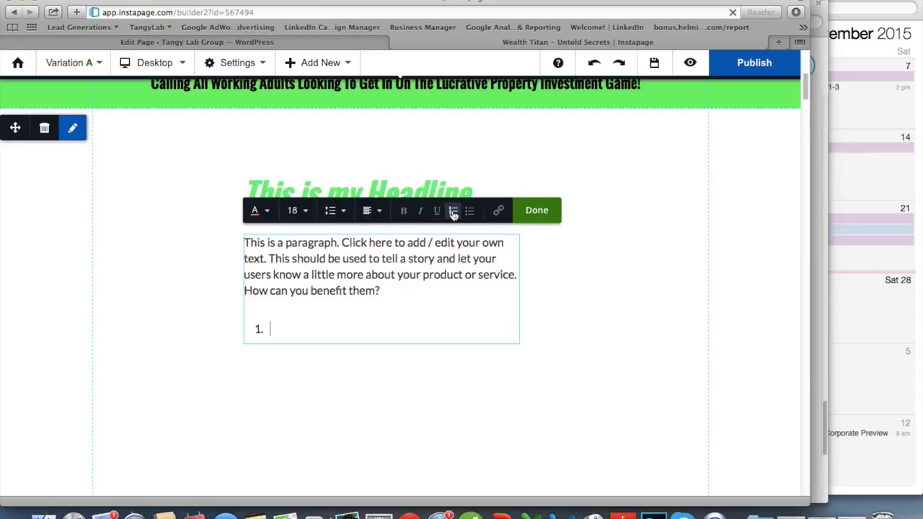
left_click(468, 214)
type("Item one")
key("Return")
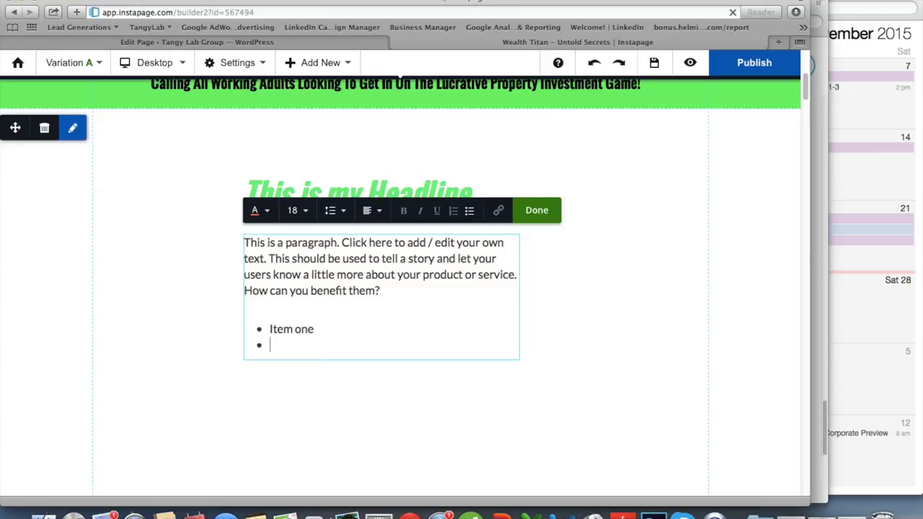
type("Item two")
key("Return")
type("item three")
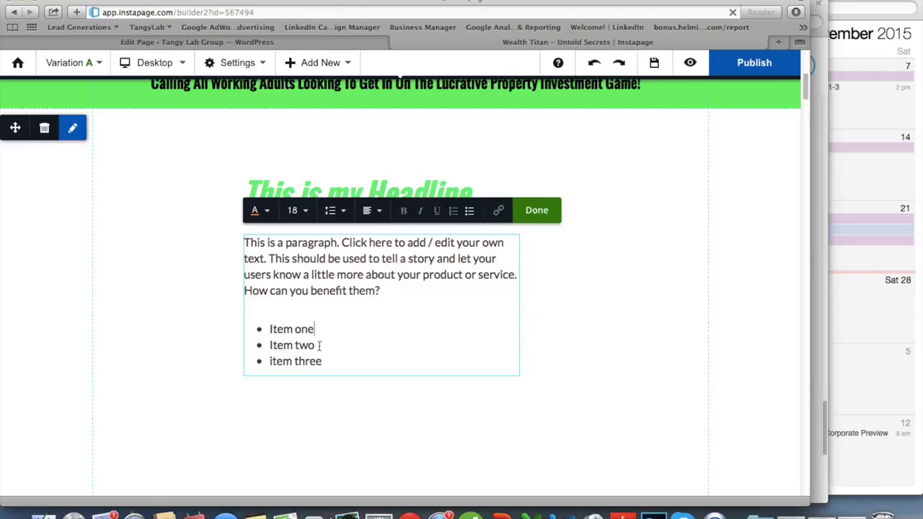
- Insert blank lines between the list items and finish editing the paragraph
left_click_drag(331, 362, 310, 330)
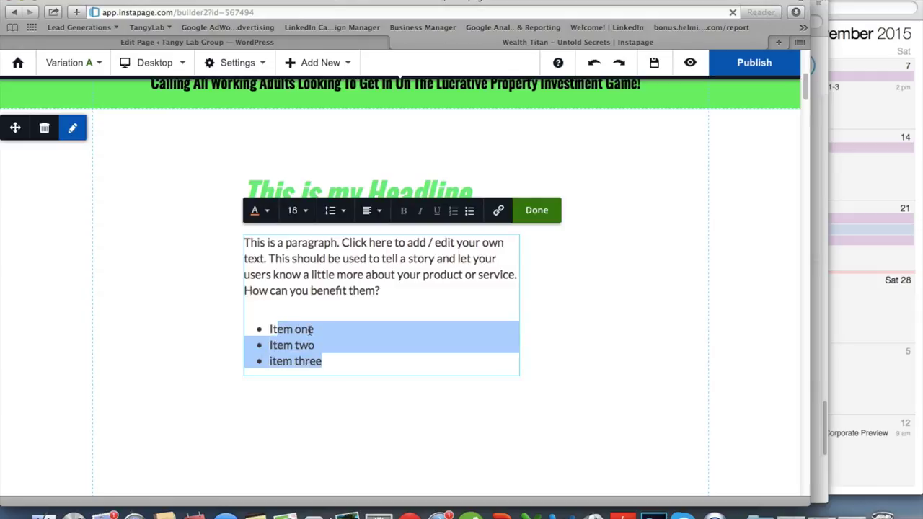
left_click(323, 329)
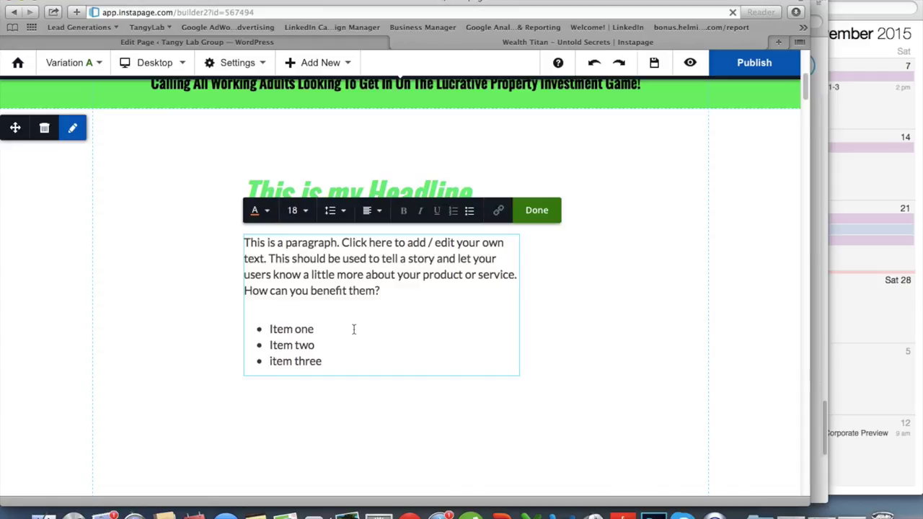
key("Return")
key("Return")
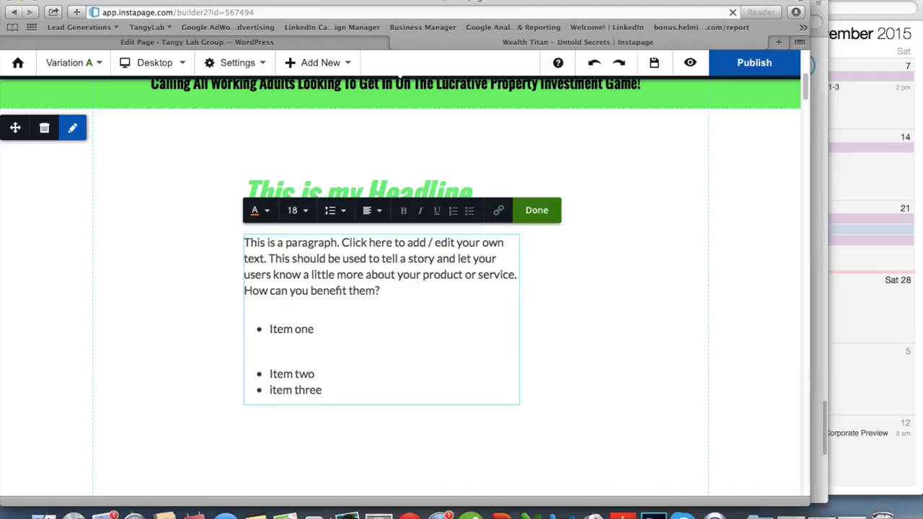
left_click(346, 376)
key("Return")
key("Return")
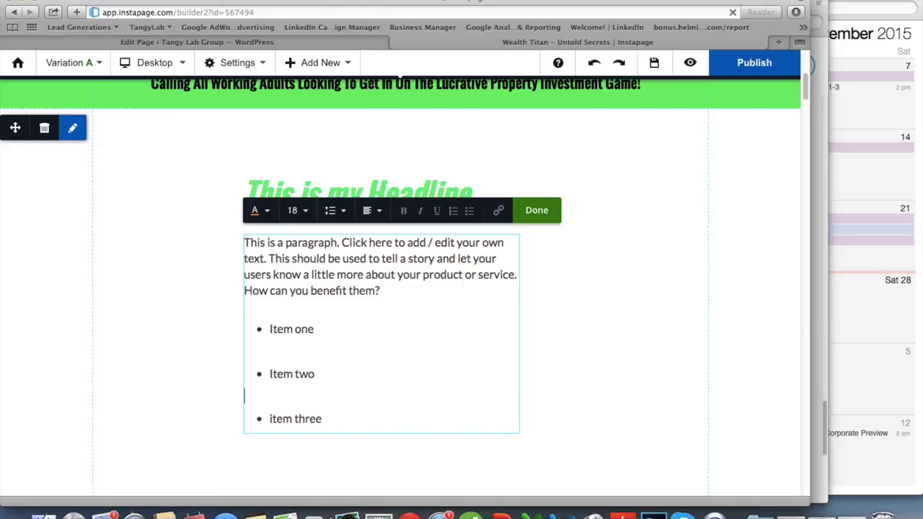
left_click_drag(305, 408, 305, 354)
left_click(368, 385)
left_click(211, 249)
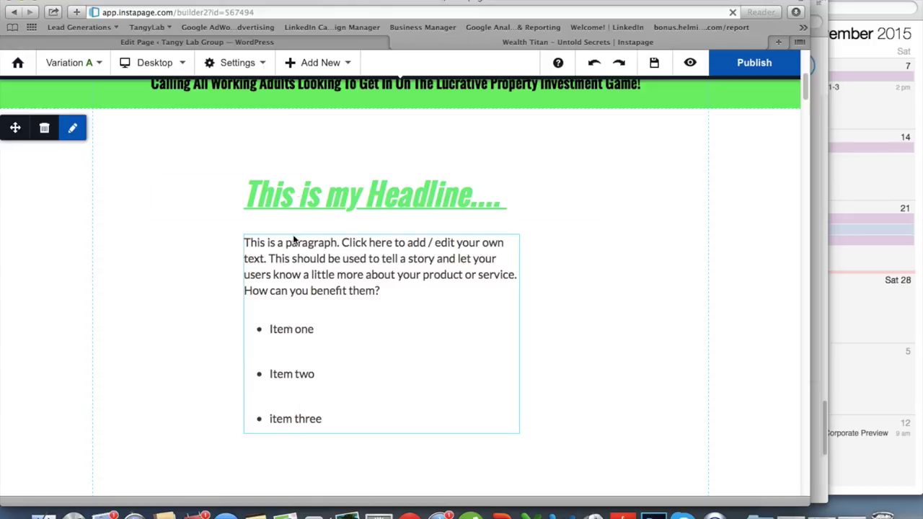
- Open the page's font settings and create a new custom style showing Oswald headlines and Lato paragraphs
left_click(271, 66)
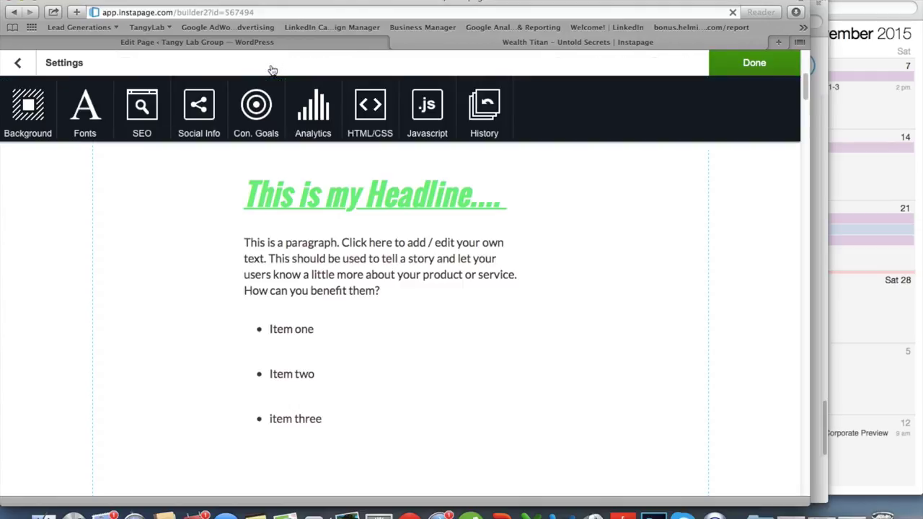
left_click(77, 119)
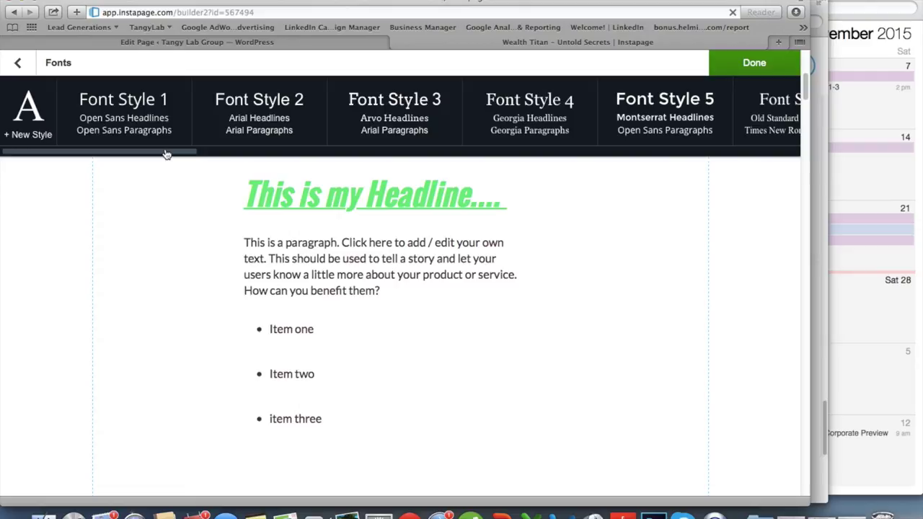
left_click_drag(165, 151, 68, 134)
left_click(20, 117)
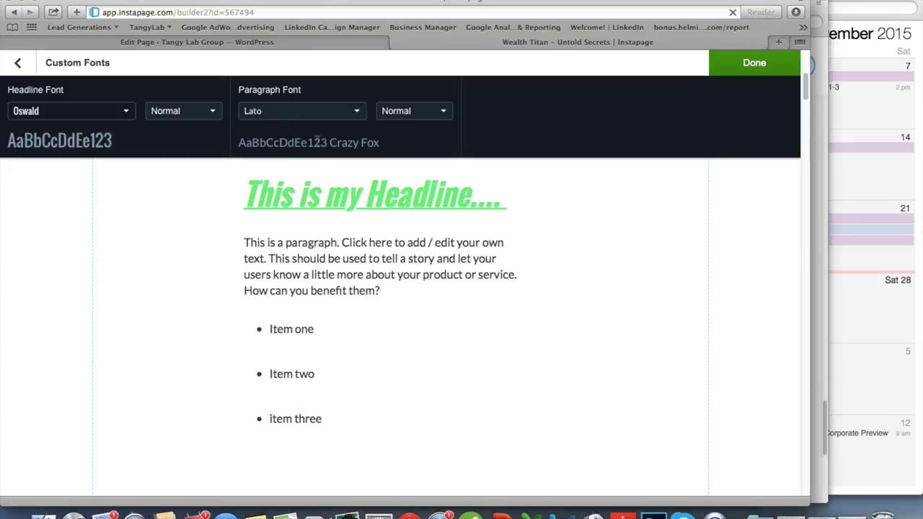
scroll(341, 330, "up", 5)
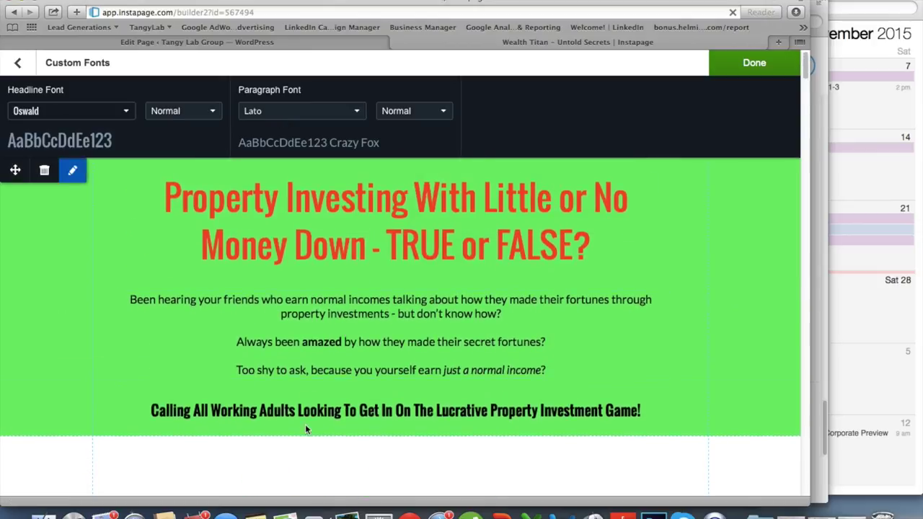
scroll(304, 425, "down", 15)
scroll(305, 424, "up", 15)
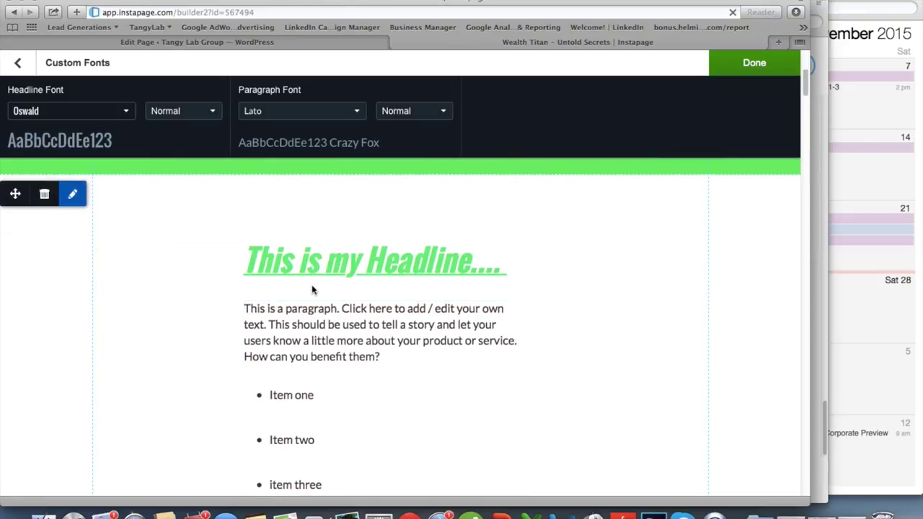
- Try preset Font Styles 3, 4, 7, 8, 9, 20 and 21 on the page
left_click(17, 63)
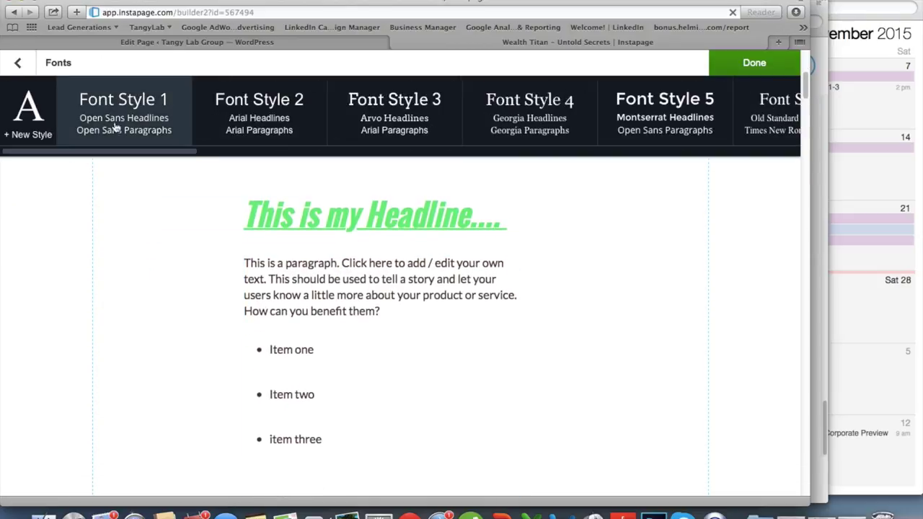
scroll(230, 145, "right", 3)
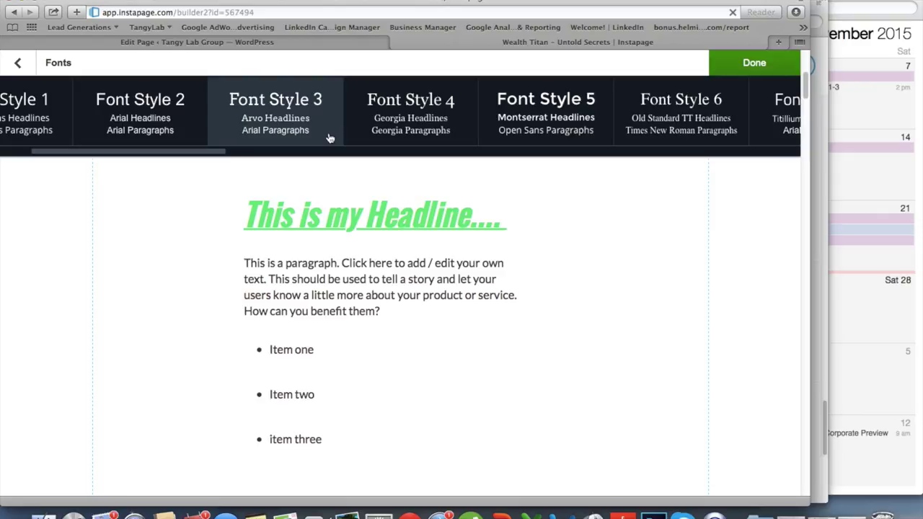
left_click(282, 121)
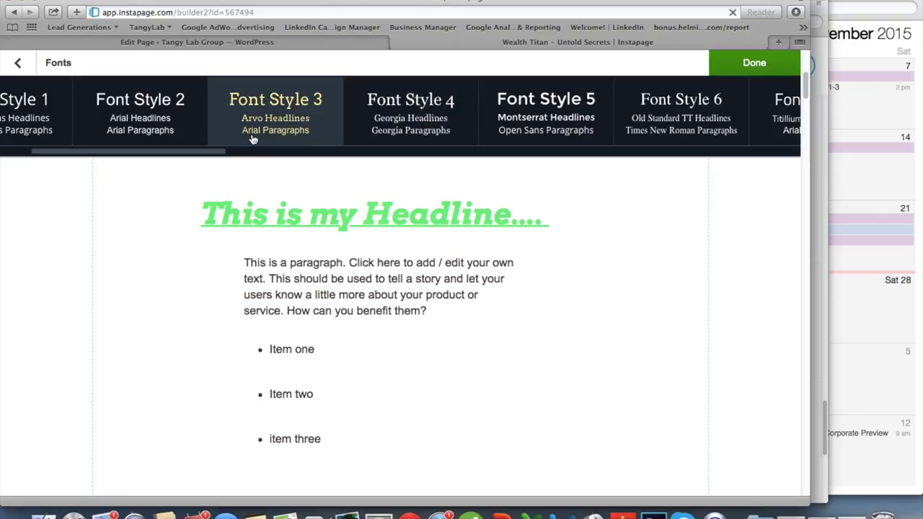
left_click(403, 145)
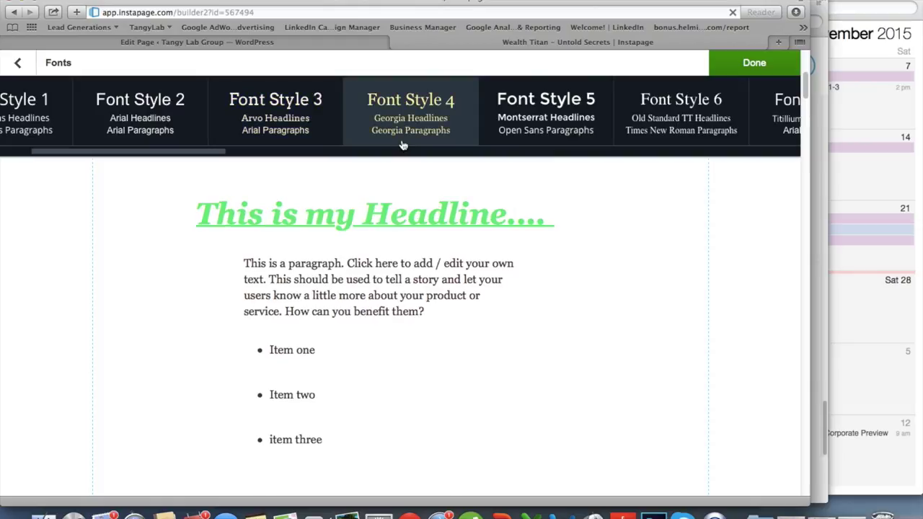
left_click_drag(199, 153, 310, 148)
left_click(385, 127)
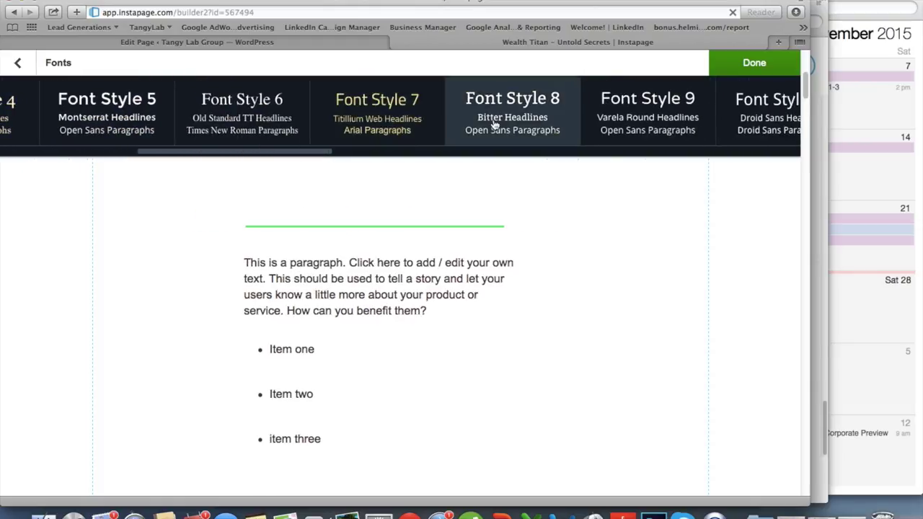
left_click(494, 125)
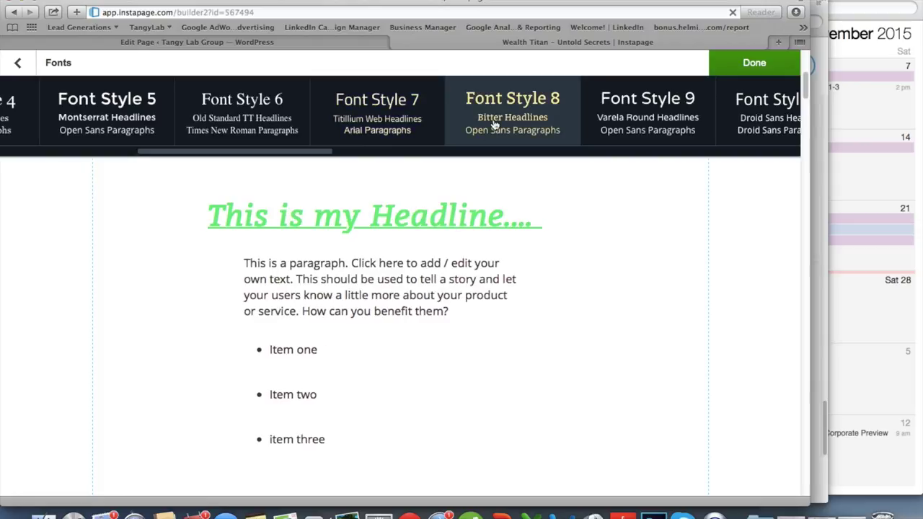
left_click(643, 119)
left_click_drag(285, 159, 695, 120)
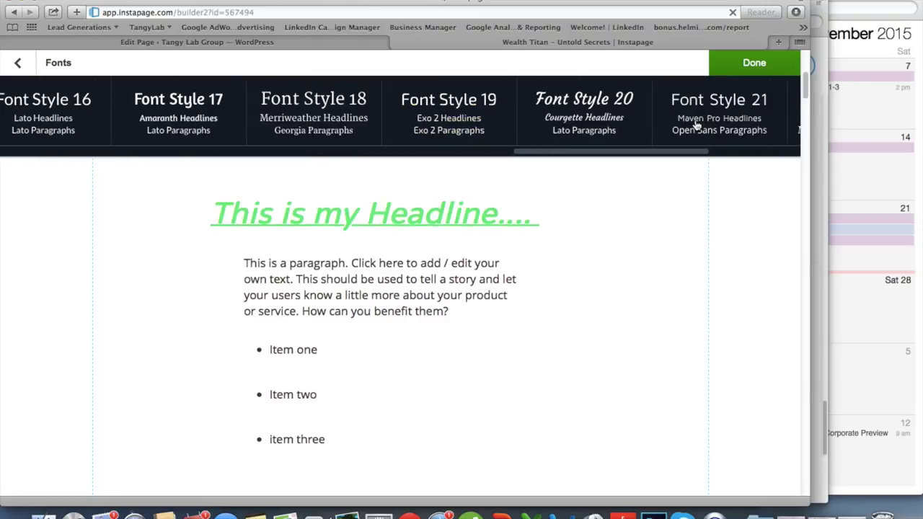
left_click(569, 130)
left_click(672, 132)
left_click_drag(588, 155, 43, 145)
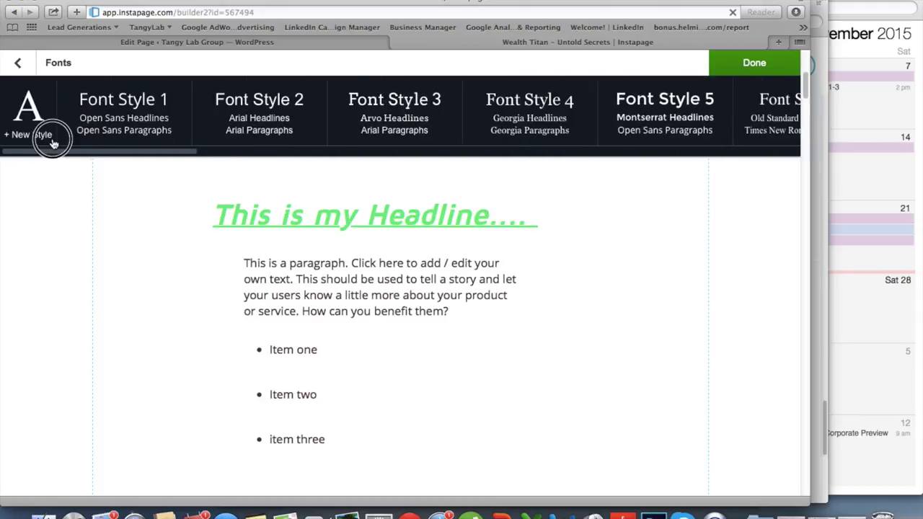
- Create a new custom font style with Merriweather as the paragraph font and confirm with Done
left_click(45, 116)
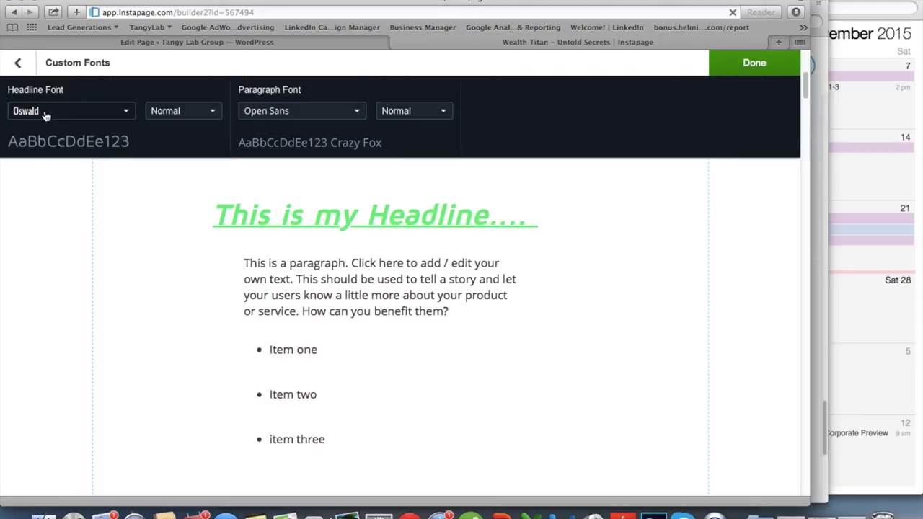
left_click(129, 111)
scroll(117, 173, "up", 2)
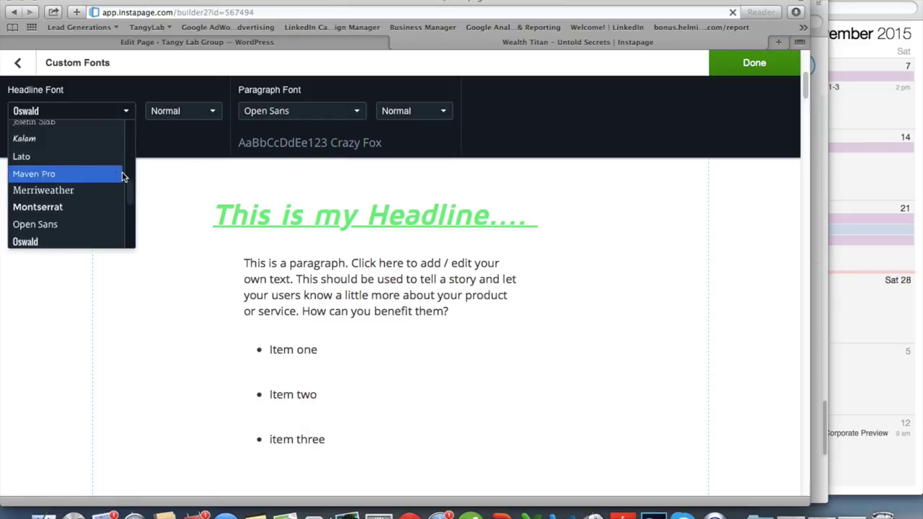
left_click(357, 115)
left_click(359, 111)
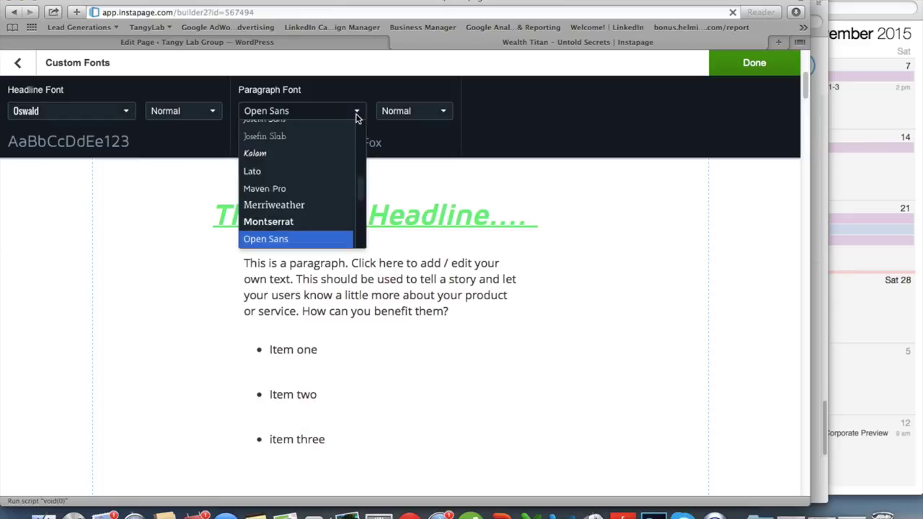
left_click(295, 206)
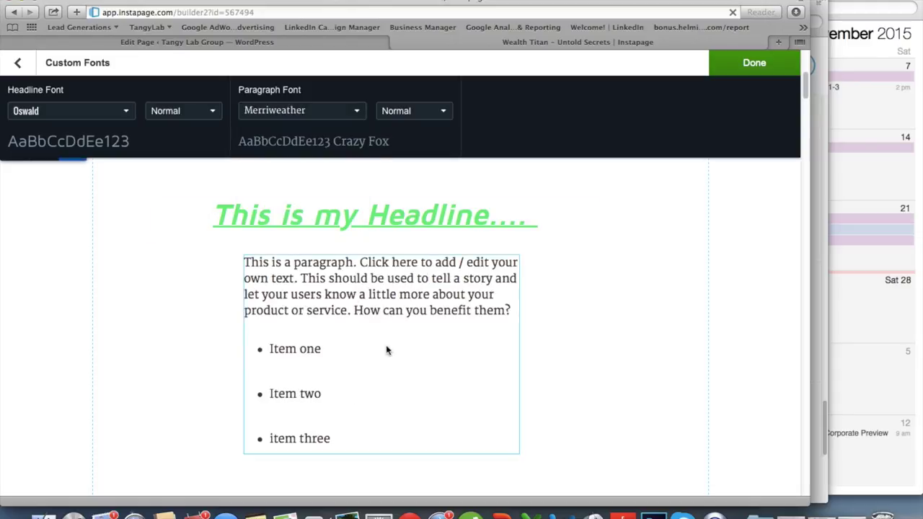
left_click(754, 62)
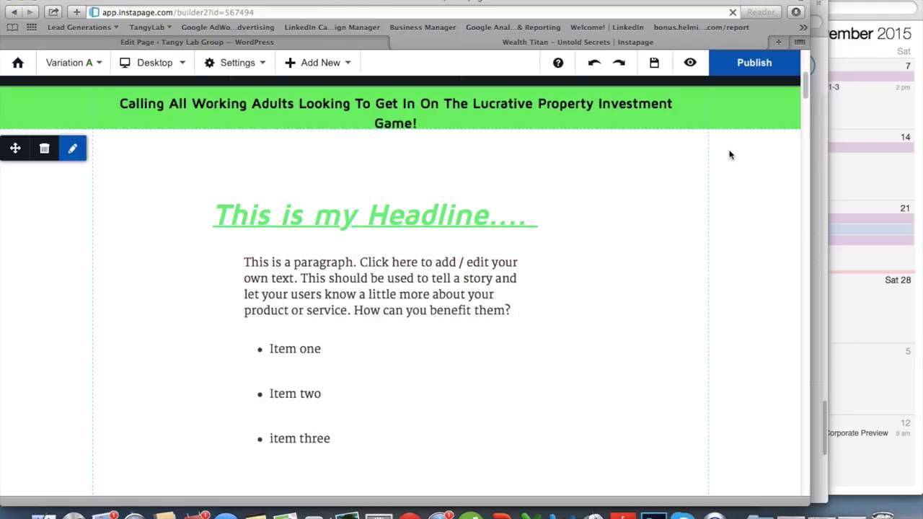
- Enlarge the blank space above the image section, then bring up the elements palette and Downloads images
scroll(545, 295, "down", 3)
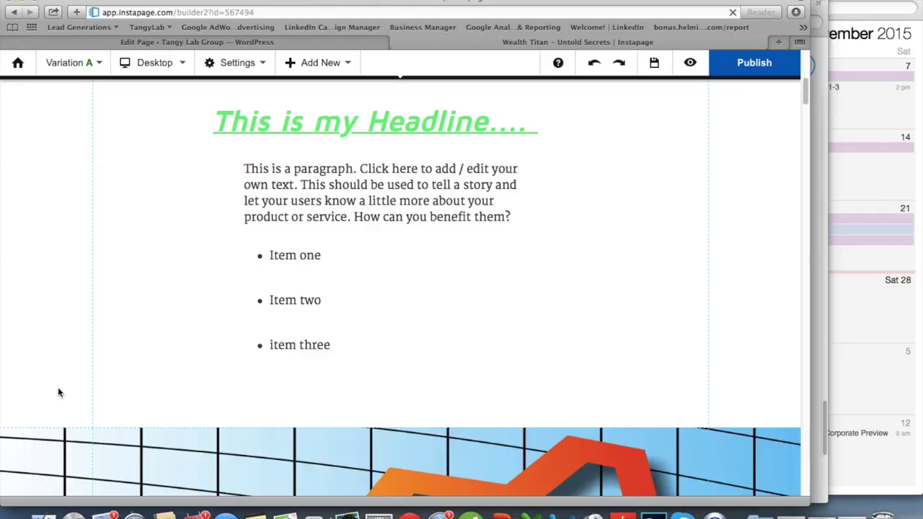
left_click_drag(53, 426, 53, 510)
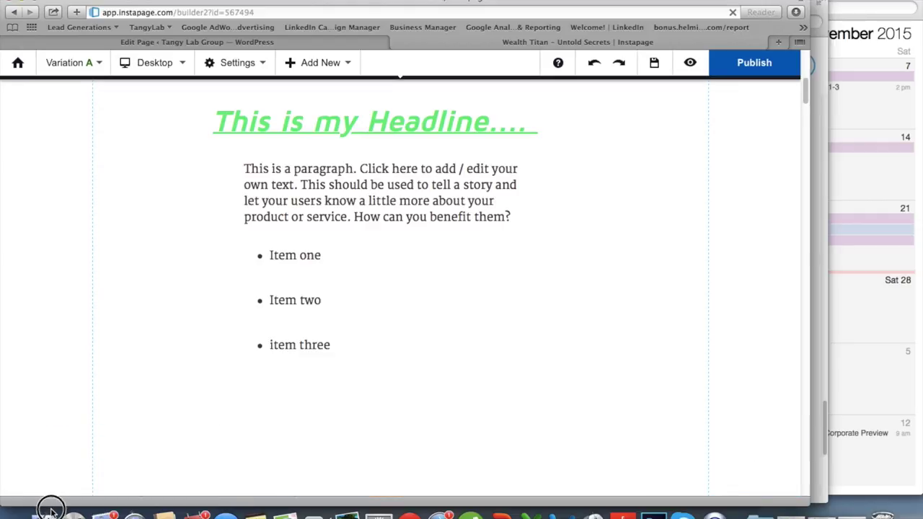
scroll(248, 305, "down", 2)
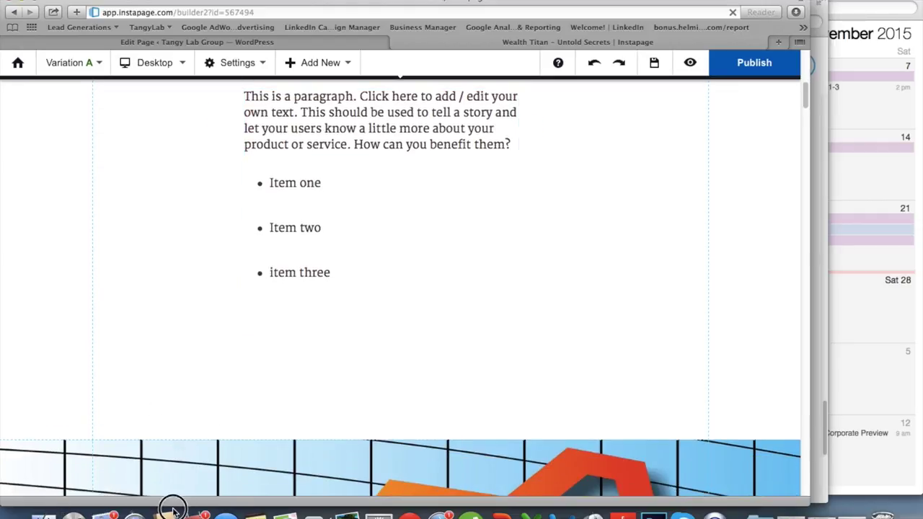
scroll(351, 298, "up", 3)
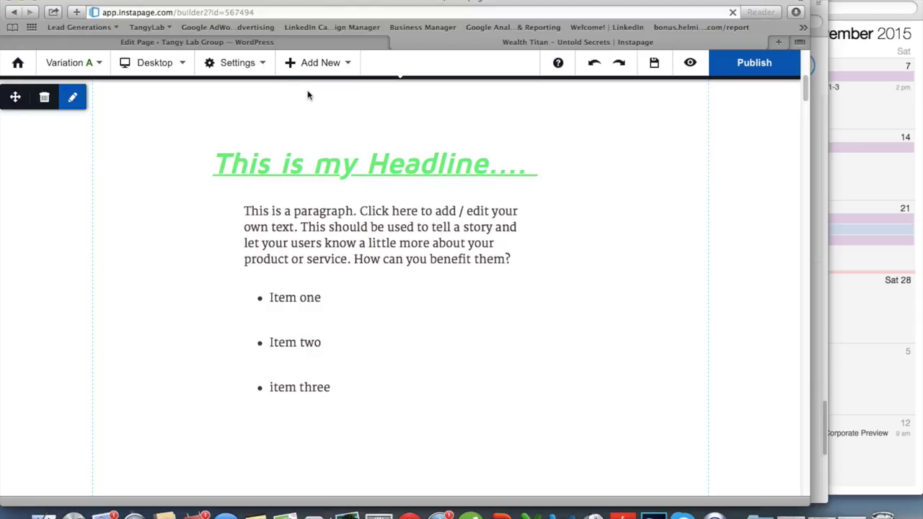
left_click(336, 66)
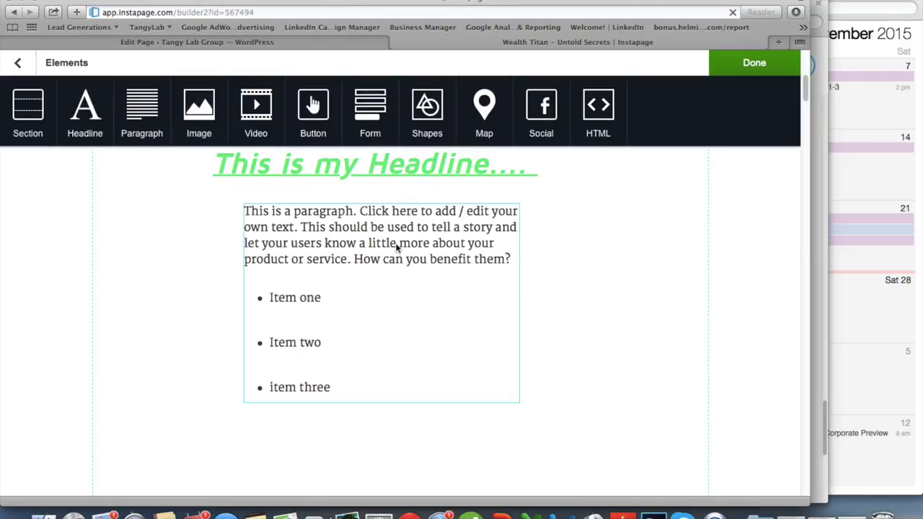
left_click(761, 515)
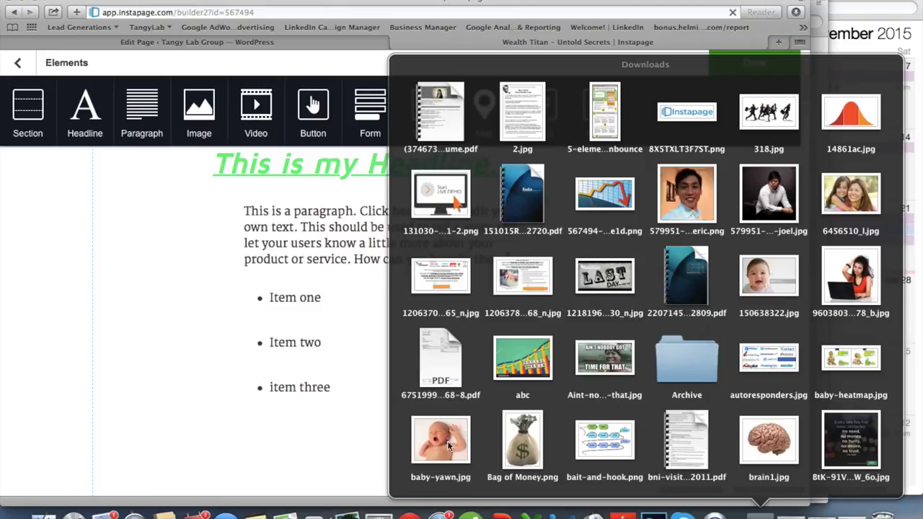
- Add a new image element and choose to upload it from the computer
left_click(154, 244)
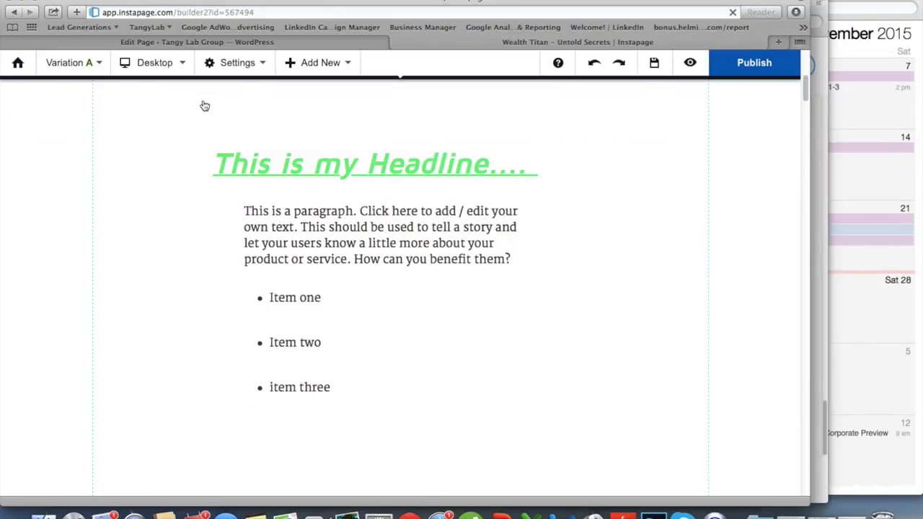
left_click(317, 63)
left_click(203, 108)
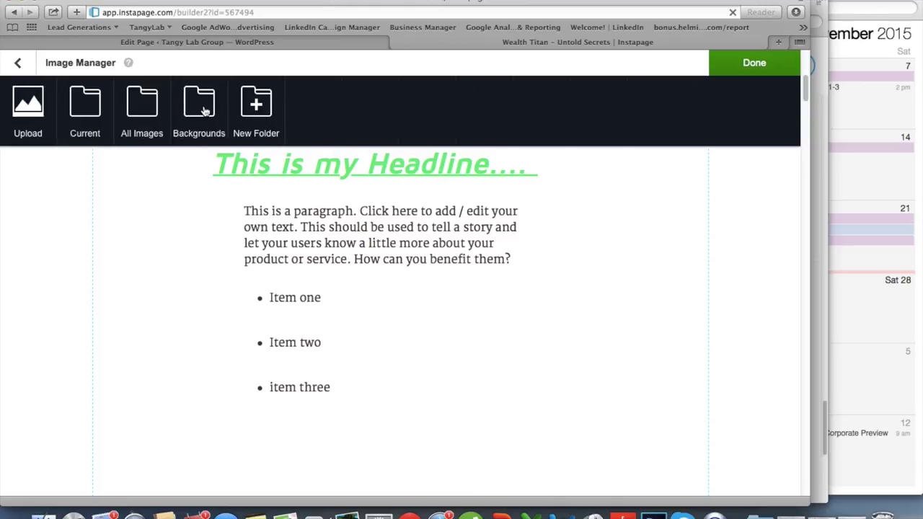
left_click(32, 101)
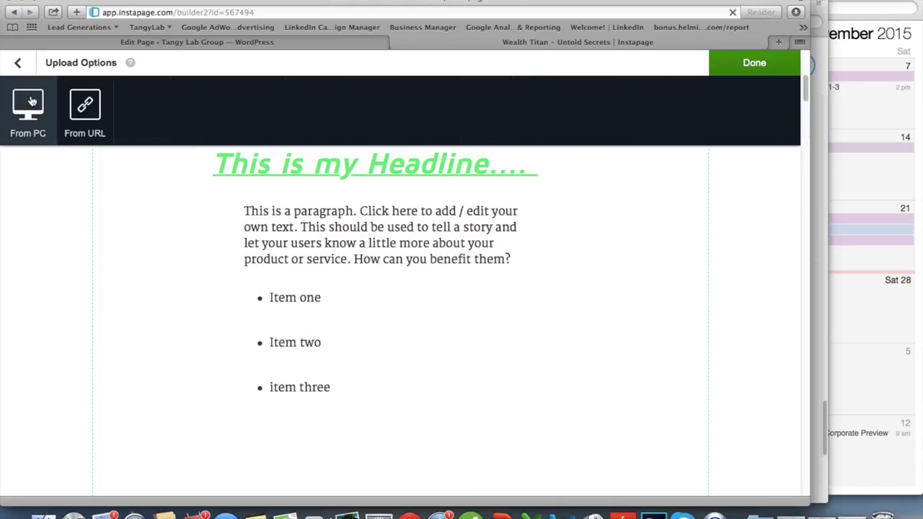
left_click(28, 102)
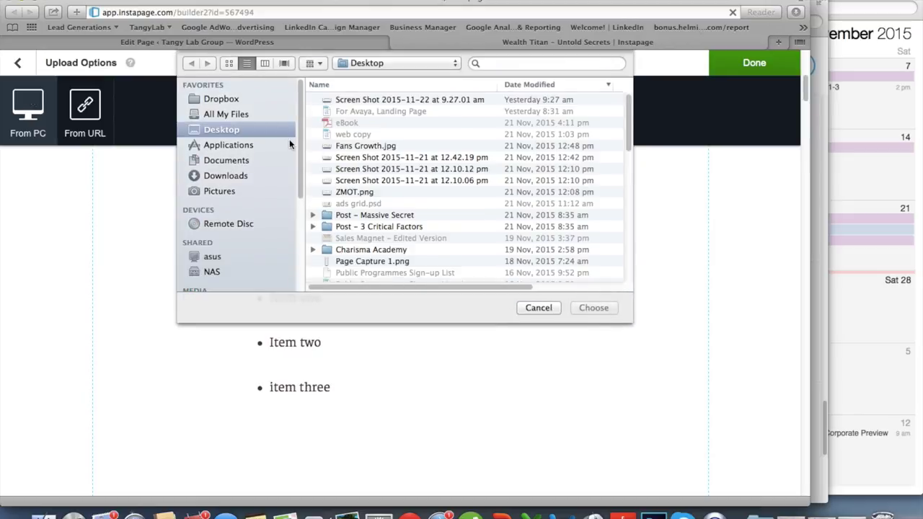
- Search Downloads for 'baby' and choose baby-yawn.jpg for upload
left_click(241, 178)
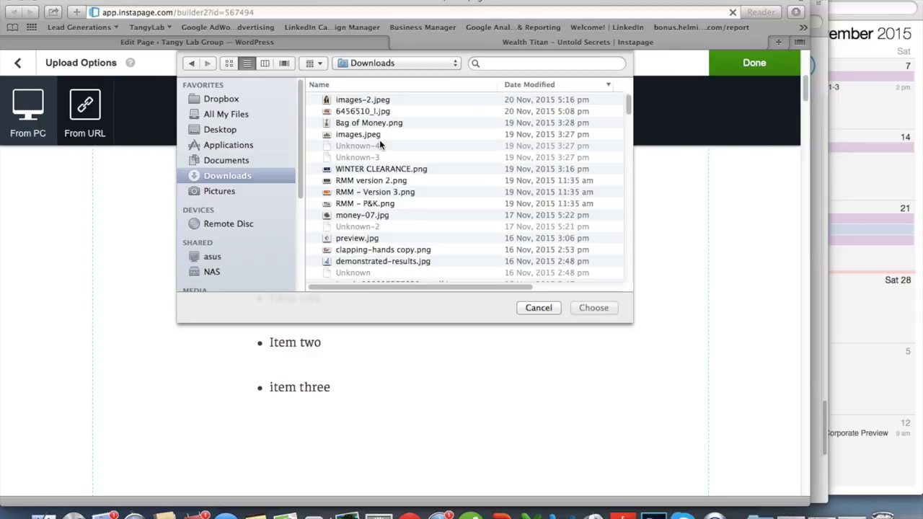
left_click(368, 180)
type("baby-heatmap.jpg")
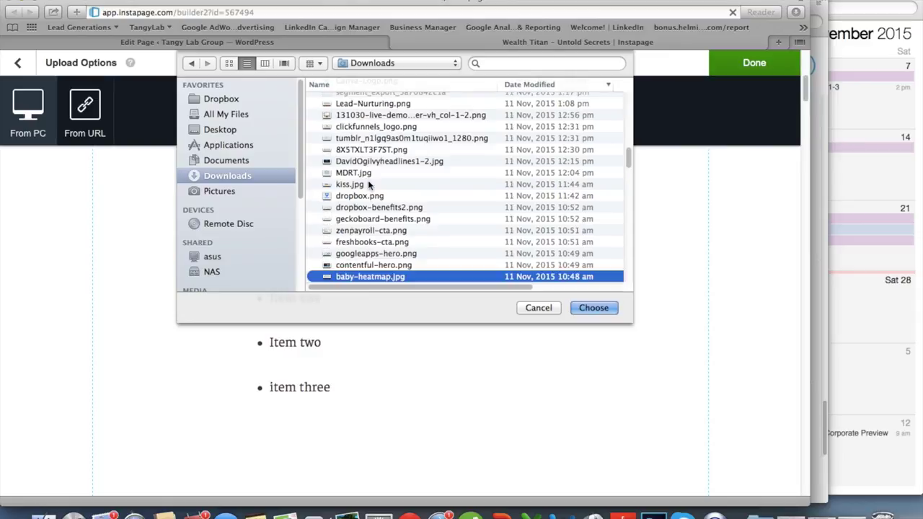
scroll(384, 231, "down", 5)
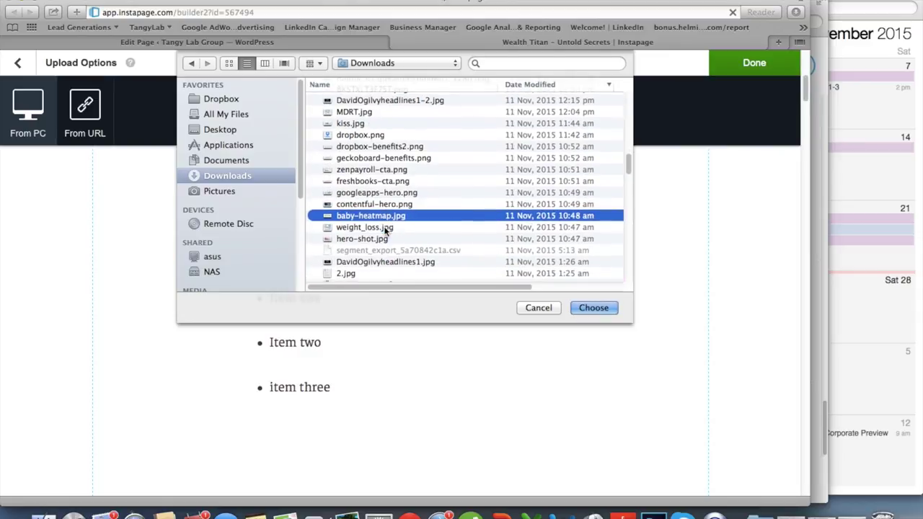
scroll(385, 230, "up", 5)
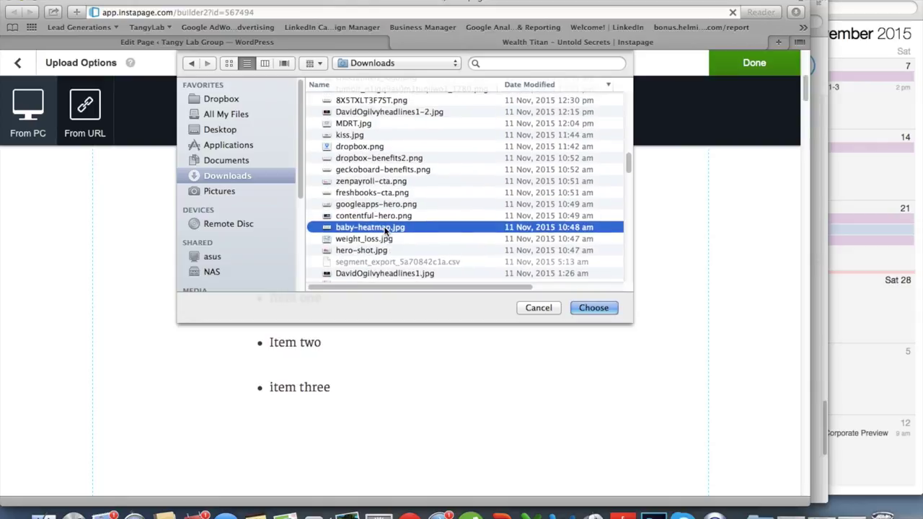
left_click(520, 63)
type("baby")
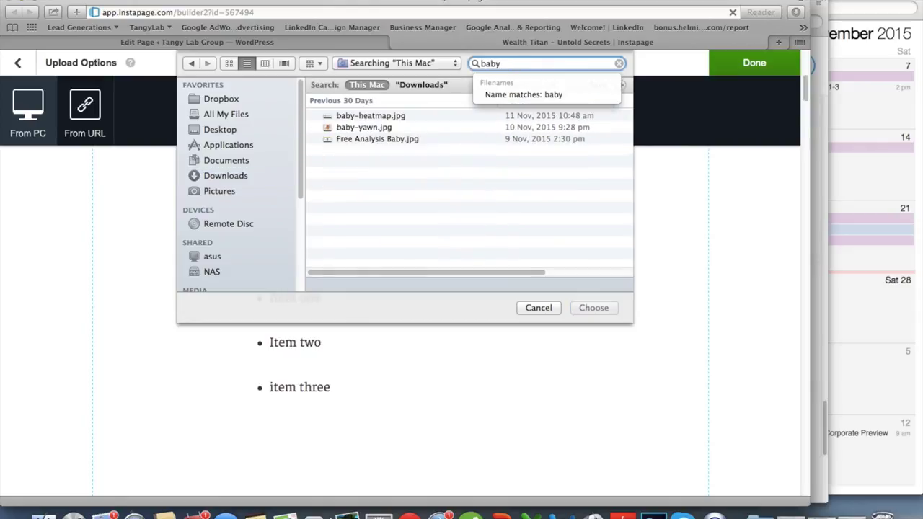
left_click(368, 128)
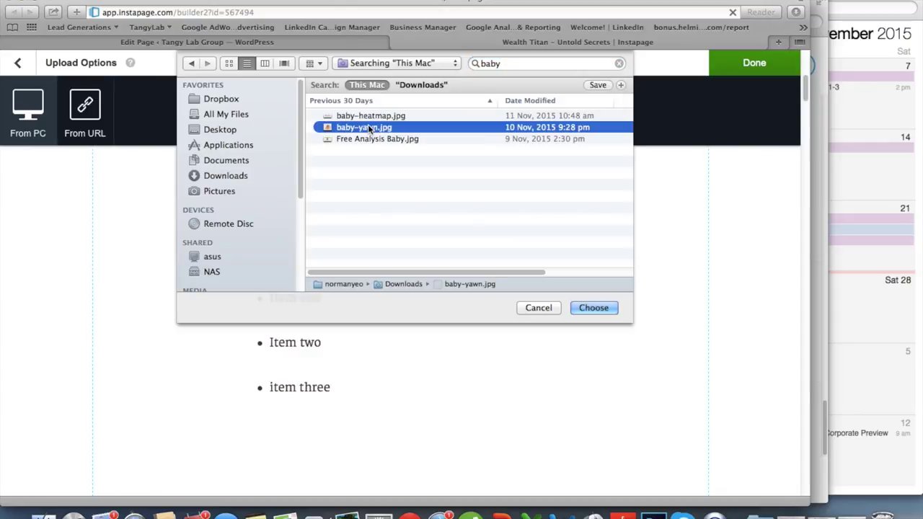
left_click(588, 314)
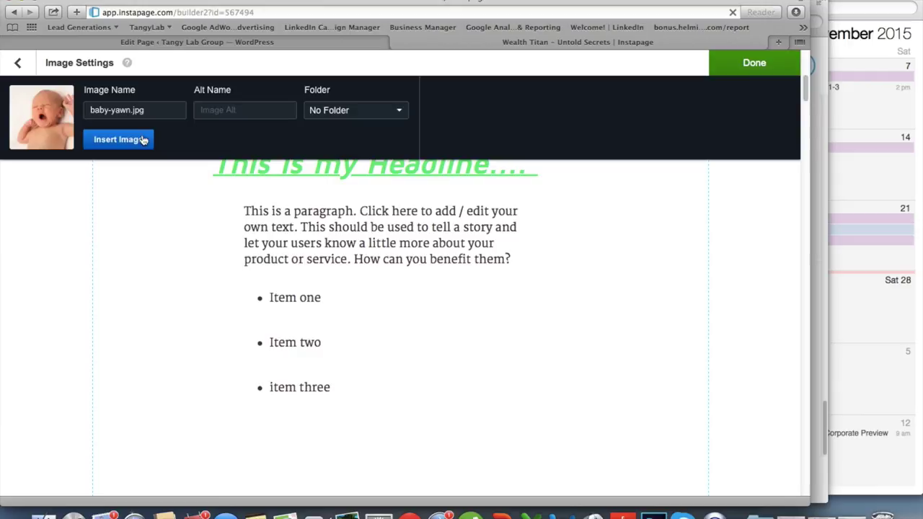
- Insert the baby-yawn photo and move it beside the headline and paragraph
left_click(119, 139)
scroll(255, 269, "down", 3)
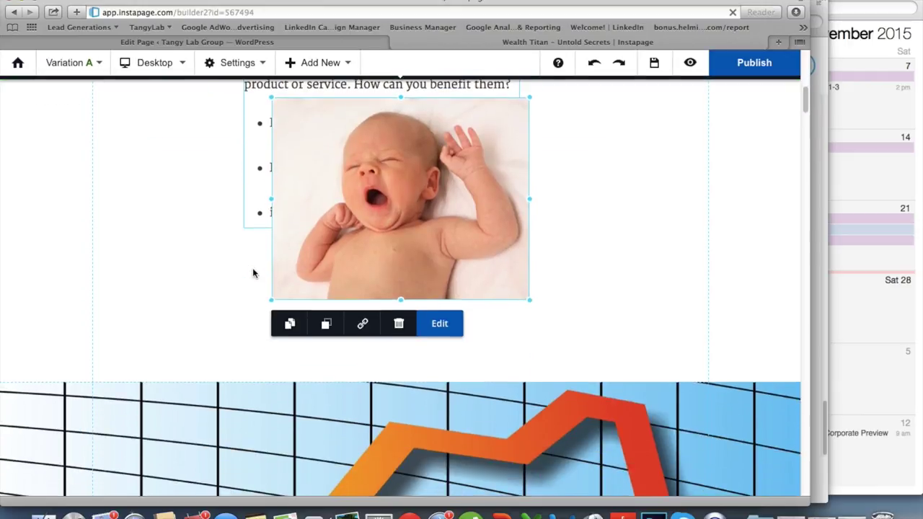
left_click(364, 182)
left_click_drag(364, 182, 499, 187)
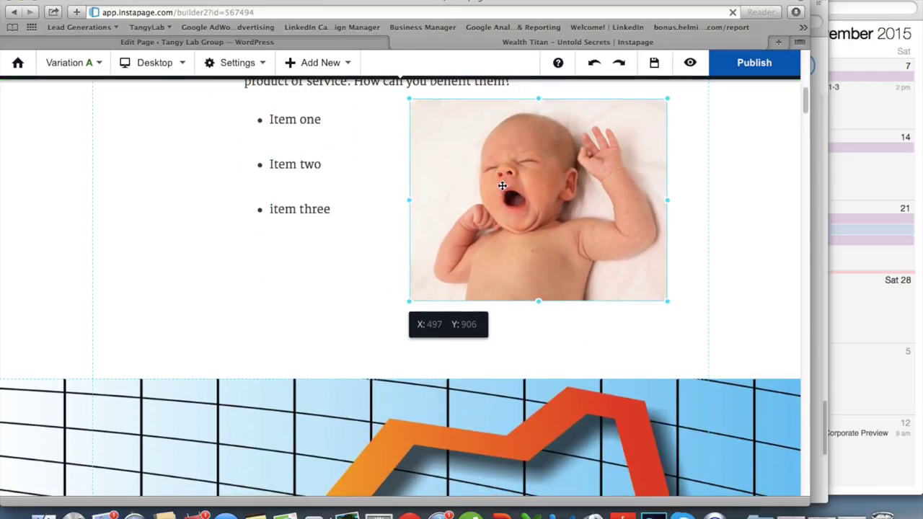
scroll(470, 214, "up", 5)
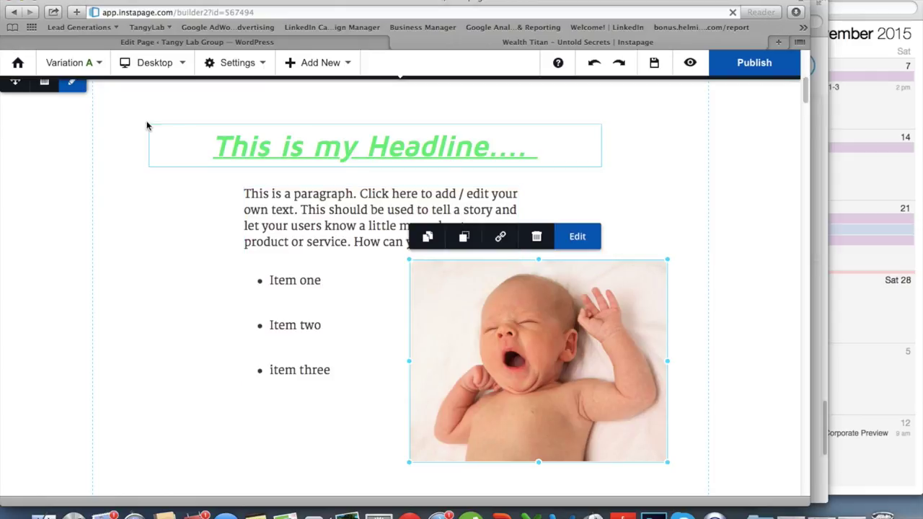
left_click(109, 113)
left_click_drag(442, 323, 573, 192)
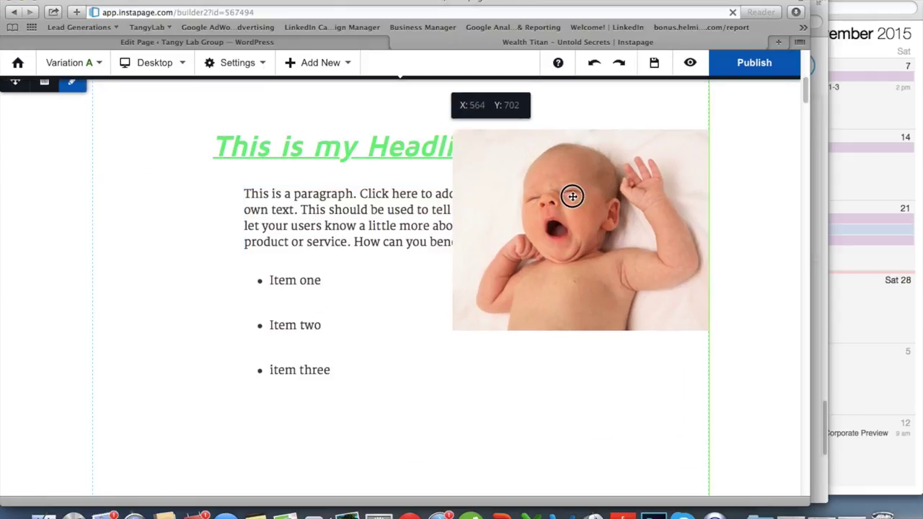
left_click(130, 141)
- Shift the headline, paragraph and list left and nudge the photo left and down
scroll(130, 108, "up", 1)
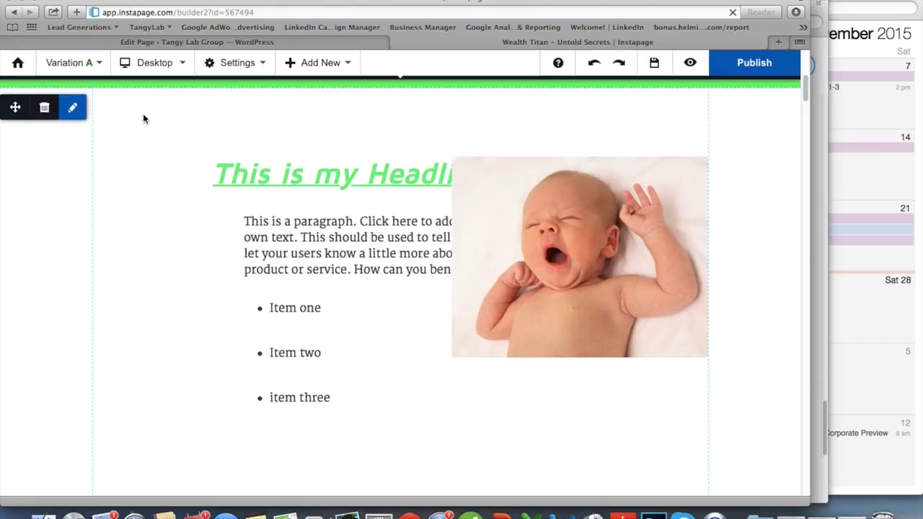
left_click_drag(143, 115, 371, 472)
left_click_drag(352, 162, 230, 127)
left_click(170, 380)
left_click_drag(228, 313, 157, 327)
left_click_drag(582, 223, 546, 236)
left_click(748, 238)
scroll(472, 274, "down", 1)
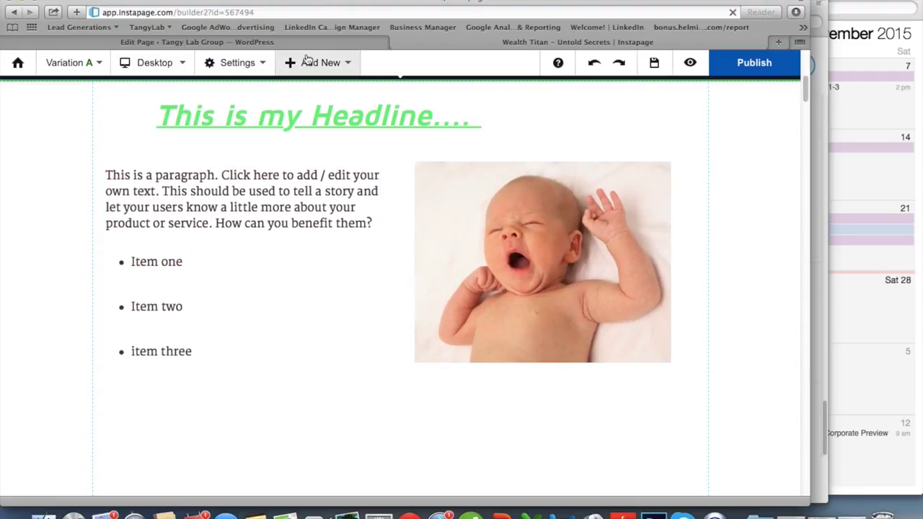
- Drag the white section's bottom edge down to make it taller
left_click(307, 60)
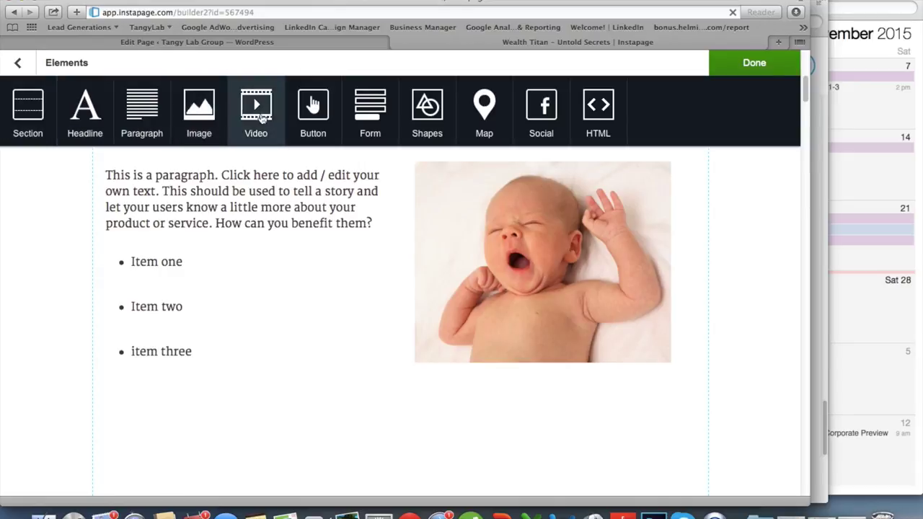
scroll(333, 232, "down", 2)
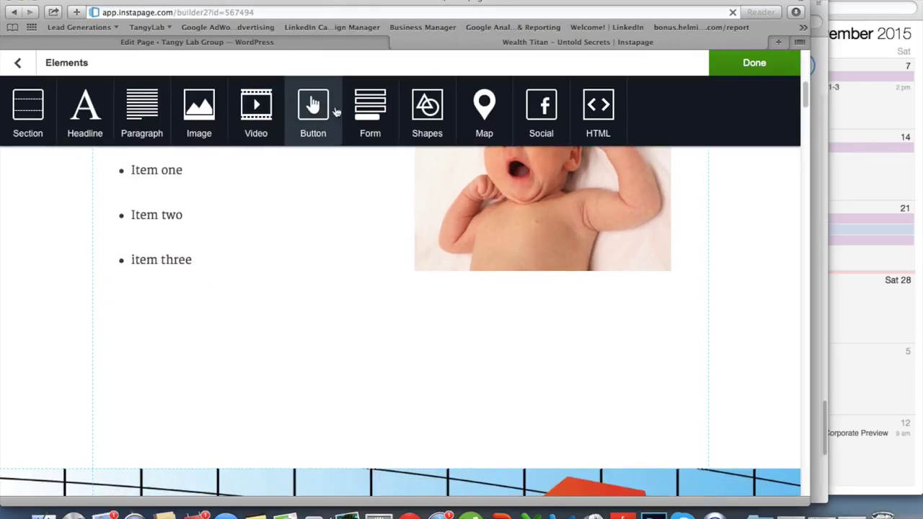
left_click(329, 442)
scroll(334, 433, "down", 3)
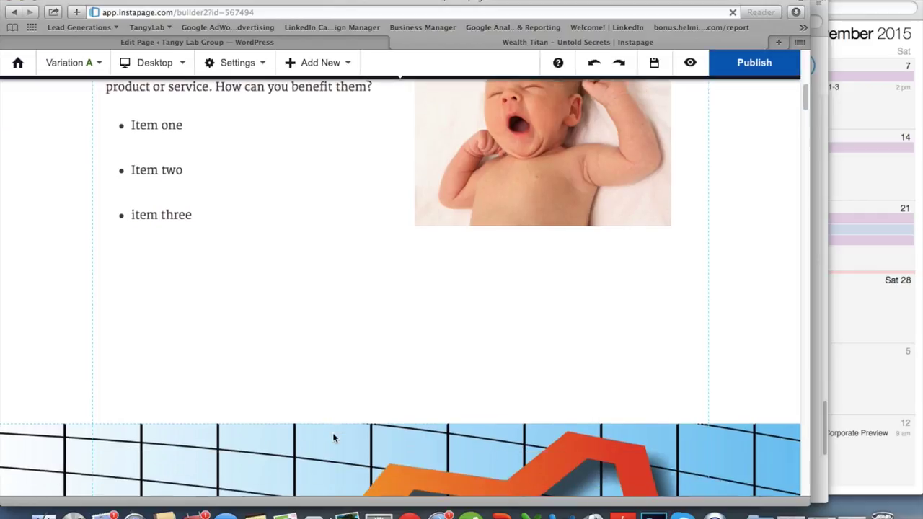
left_click_drag(355, 366, 354, 475)
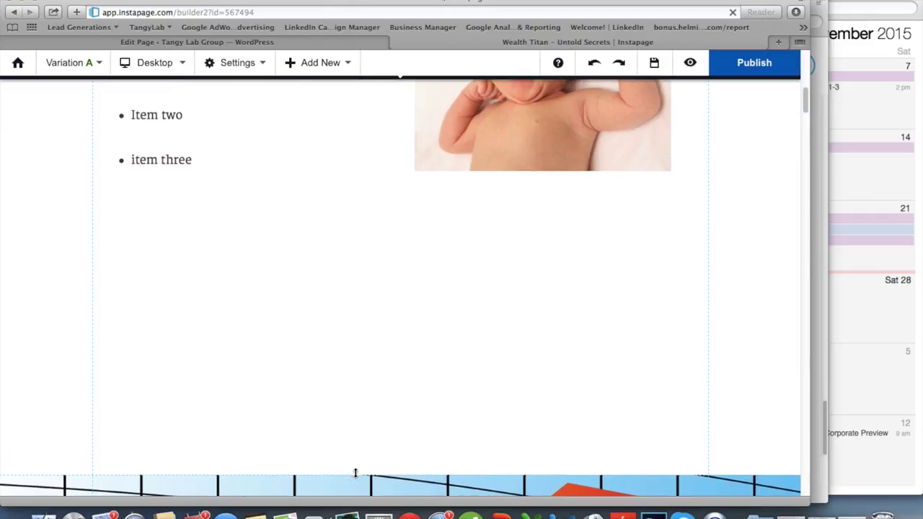
- Add a signup form with Name and Email fields and place it below the bullet list
left_click(302, 63)
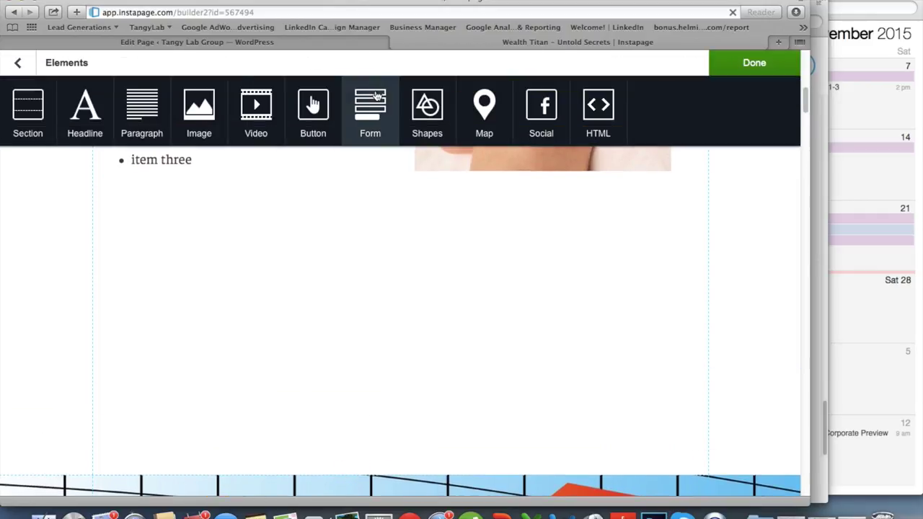
left_click(375, 96)
left_click_drag(391, 311, 391, 339)
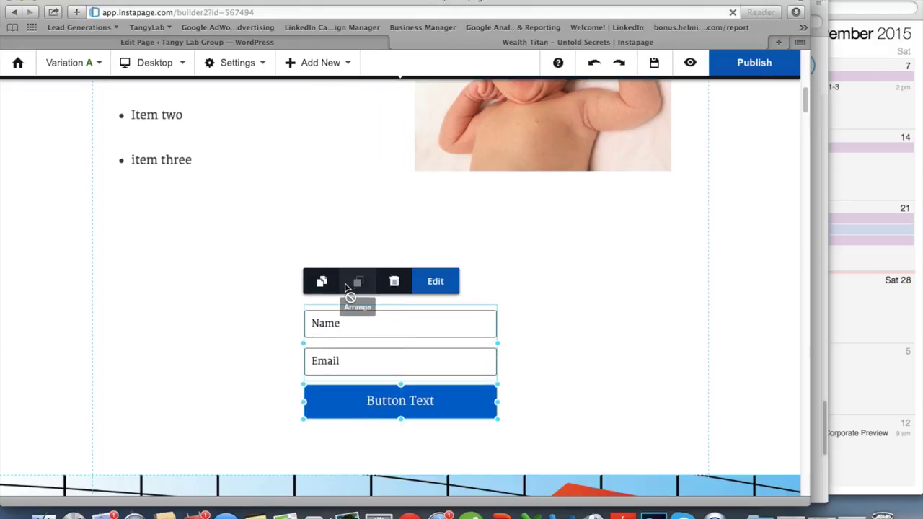
left_click(394, 281)
left_click(330, 71)
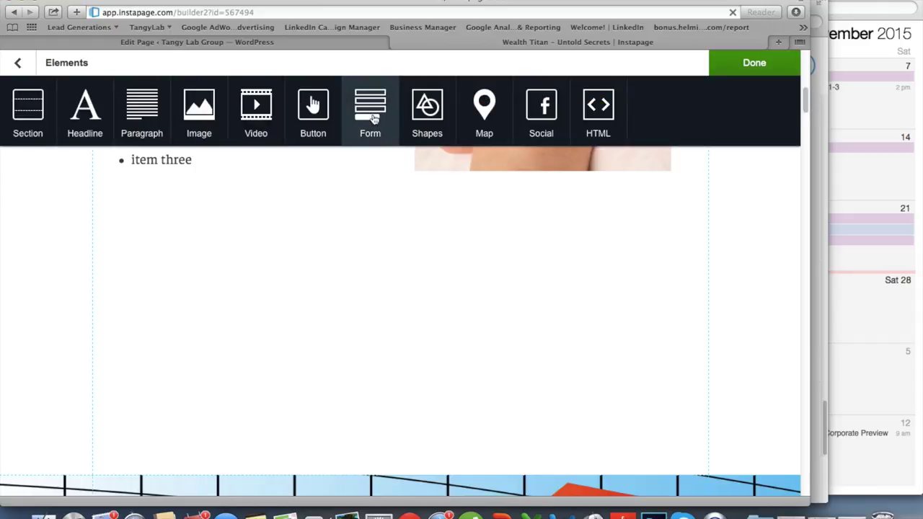
left_click(374, 119)
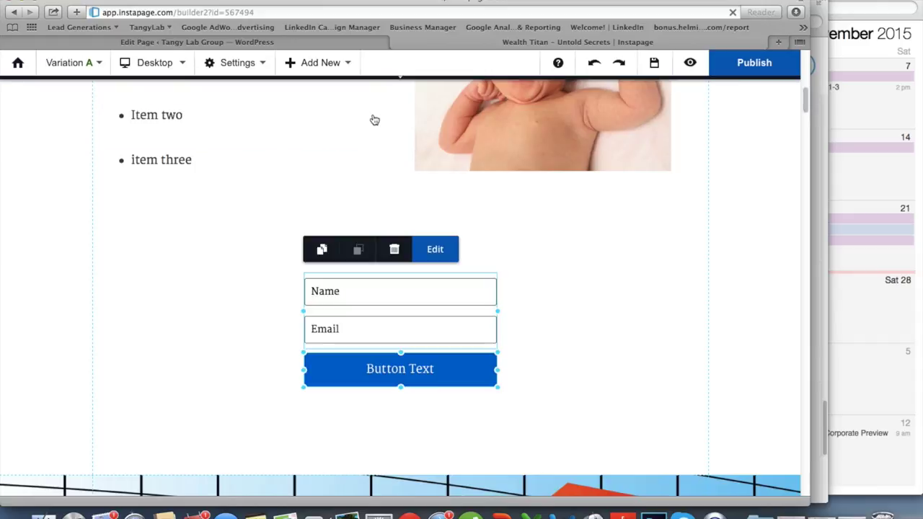
mouse_move(414, 303)
left_mouse_down()
mouse_move(416, 330)
mouse_move(428, 327)
mouse_move(428, 299)
left_mouse_up()
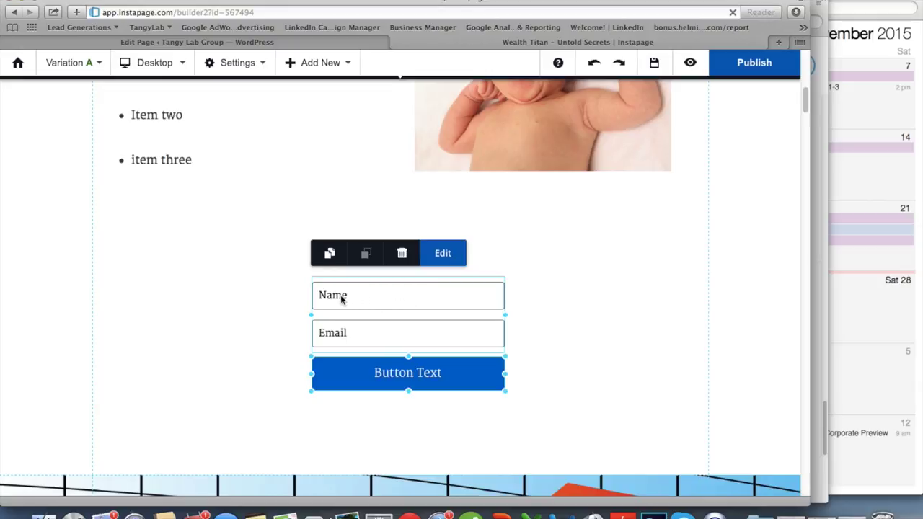
- Add a required Company text field to the form below Name and Email
double_click(429, 296)
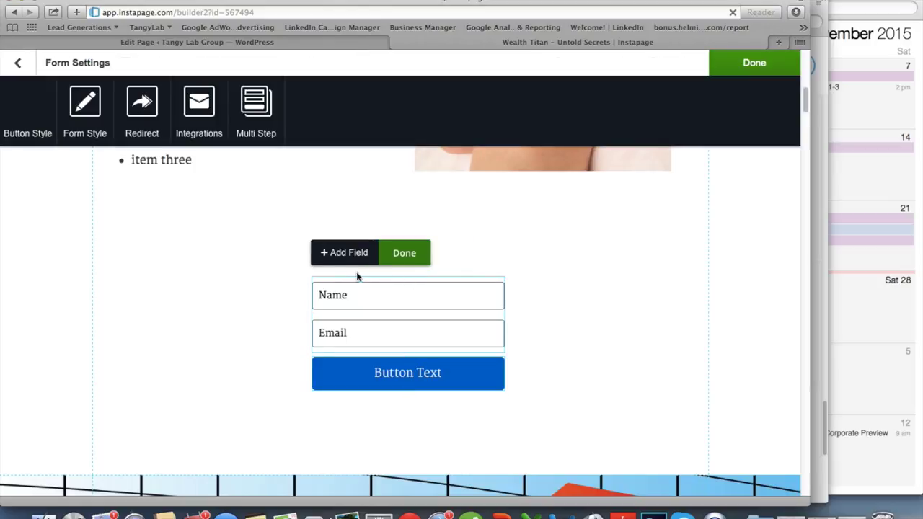
left_click(271, 282)
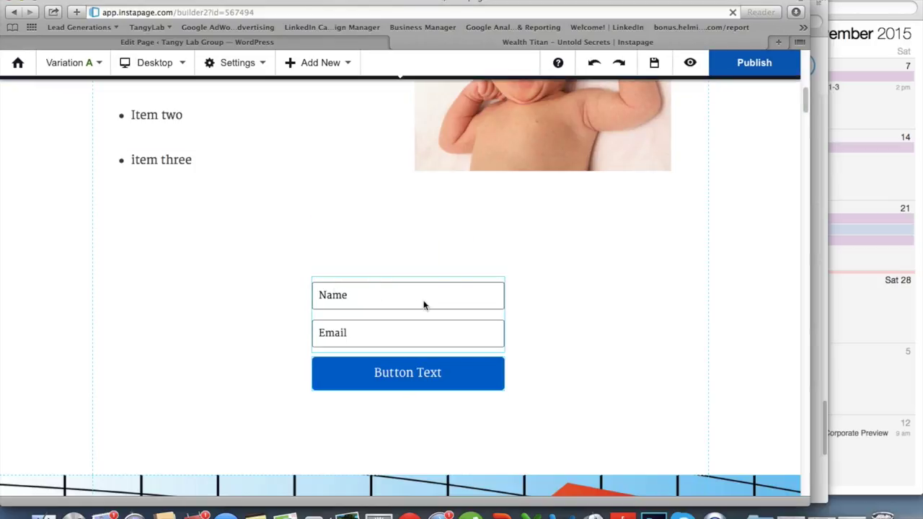
left_click(424, 305)
double_click(424, 305)
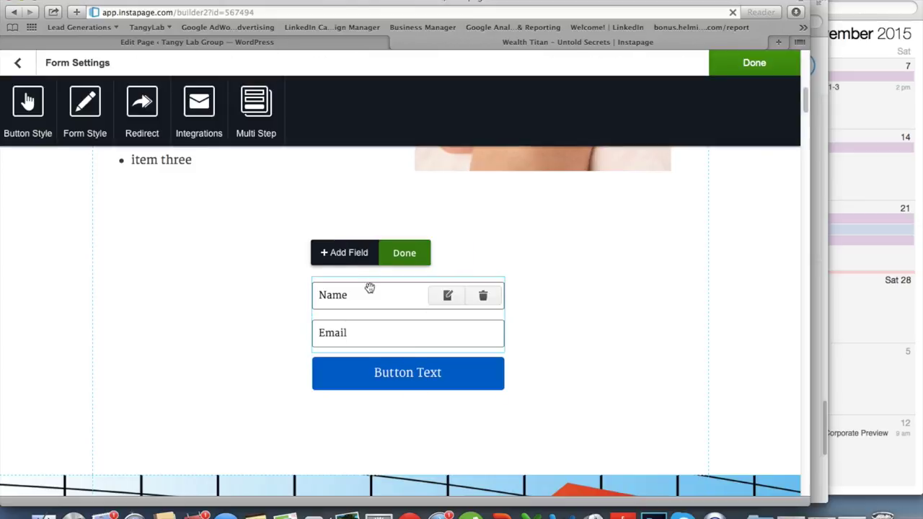
left_click(345, 256)
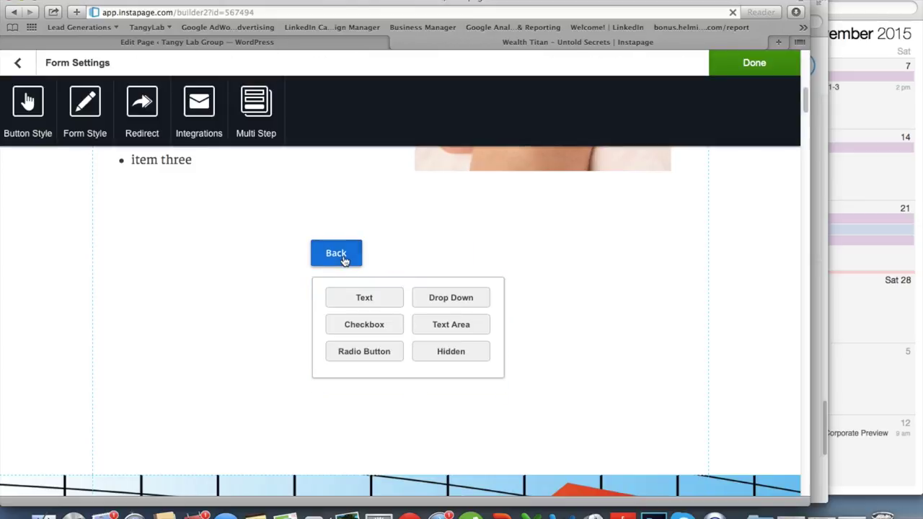
left_click(364, 296)
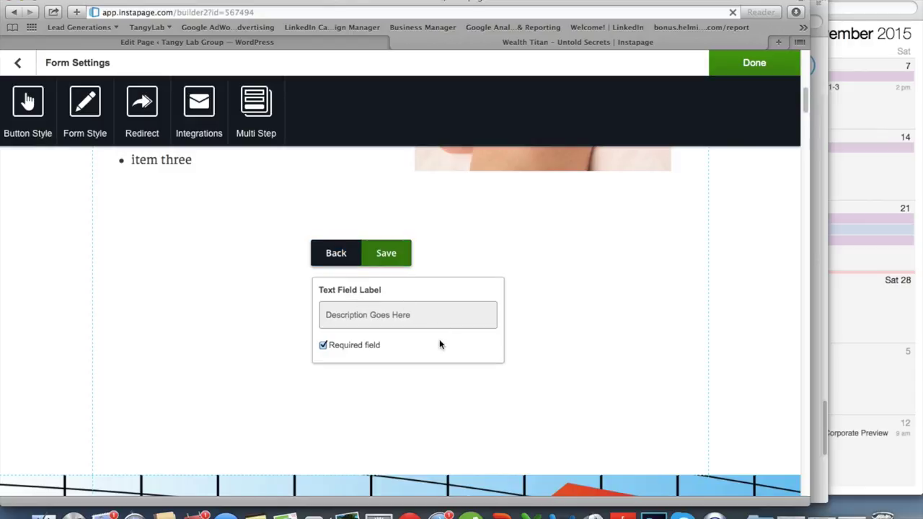
type("COmp")
type("ompany")
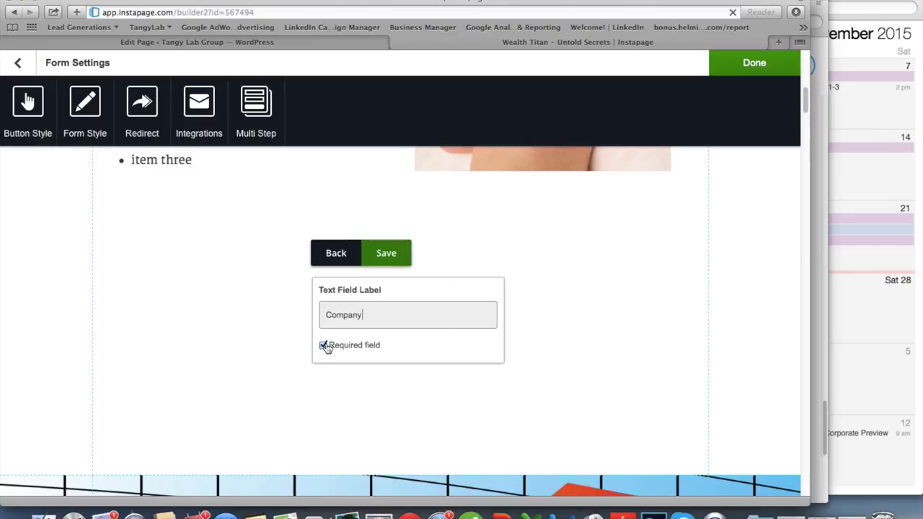
left_click(385, 264)
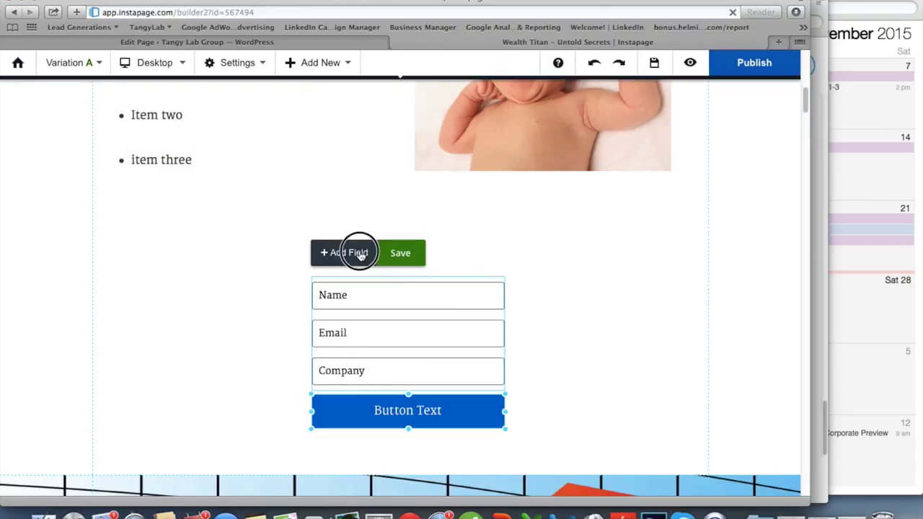
left_click(360, 252)
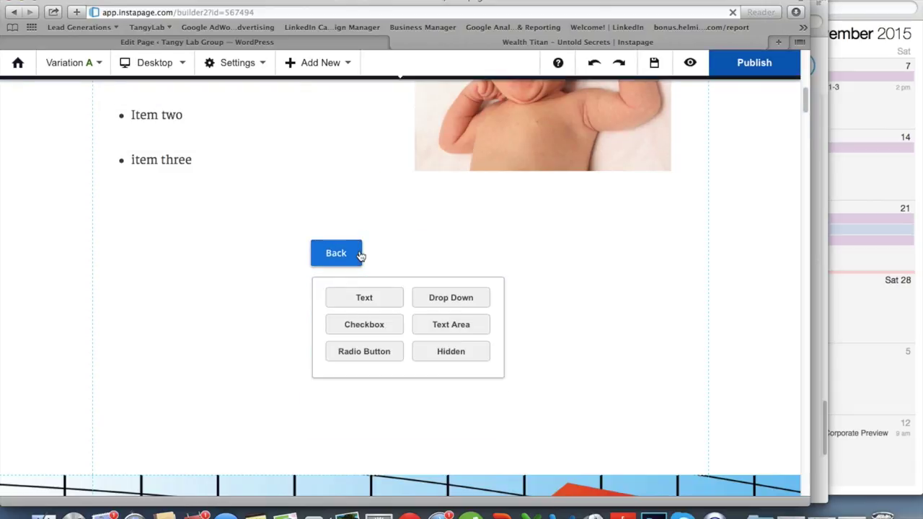
- Add a custom drop-down field labelled 'No. of Pax in Company'
left_click(467, 302)
scroll(470, 352, "down", 2)
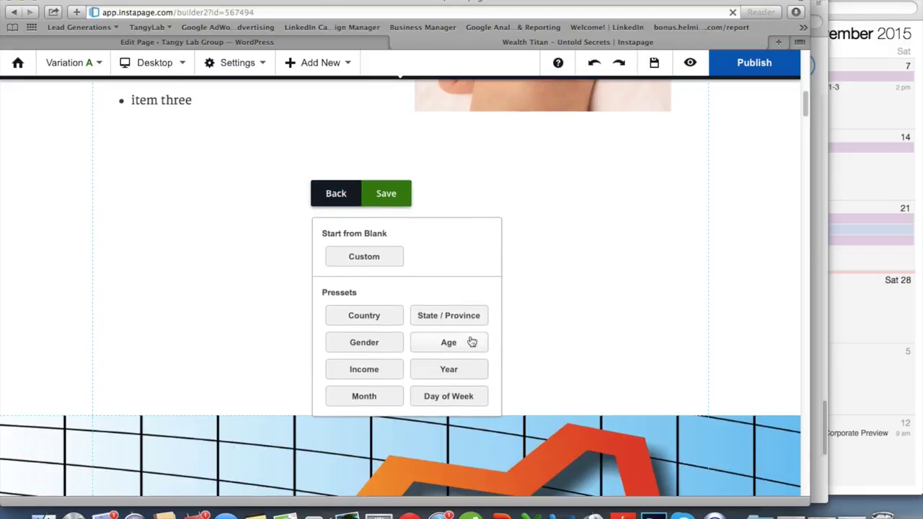
left_click(365, 258)
left_click(392, 257)
double_click(376, 256)
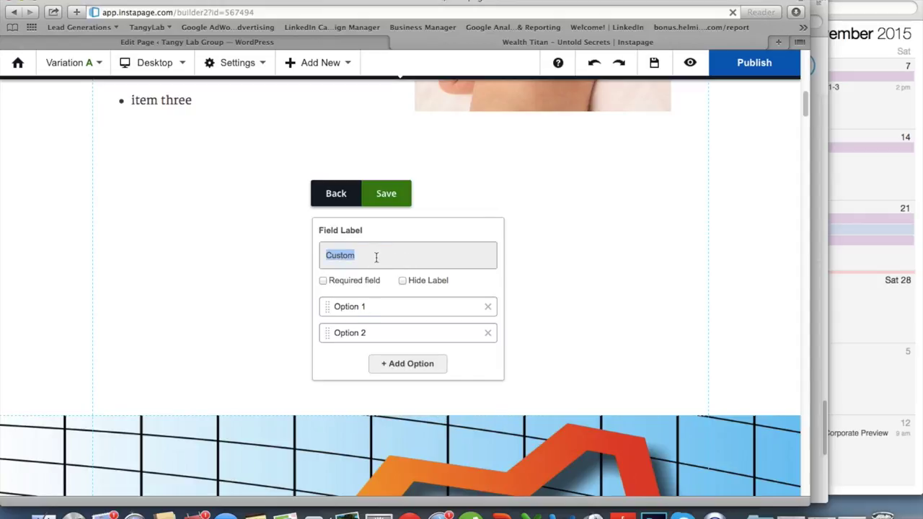
type("No. of Pax in Company")
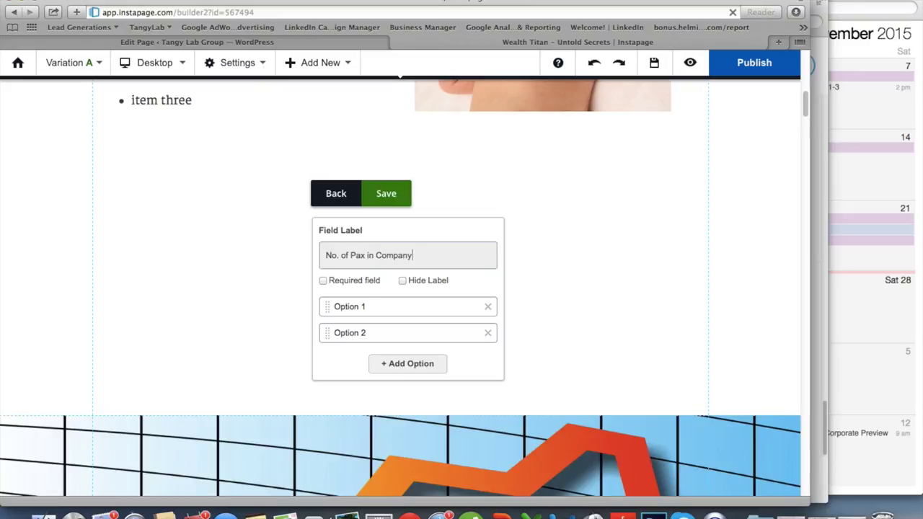
- Give the drop-down the options 1 - 20, 21 - 50 and >50, then save the field
left_click(366, 310)
triple_click(397, 312)
type("1- 20")
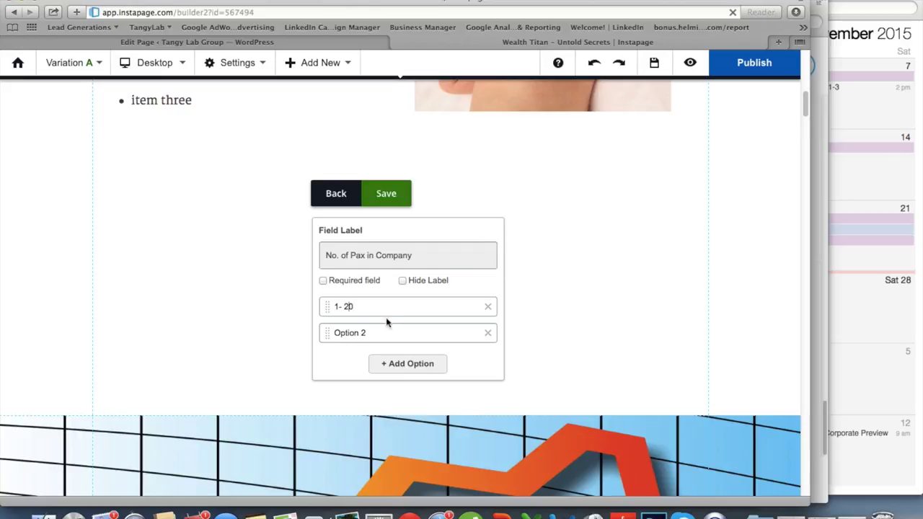
left_click(339, 308)
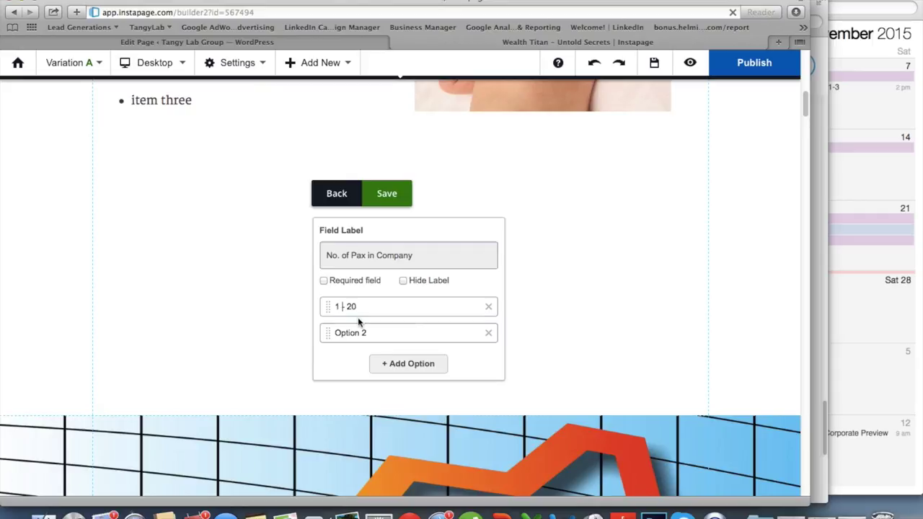
left_click(355, 333)
type("21 - 50")
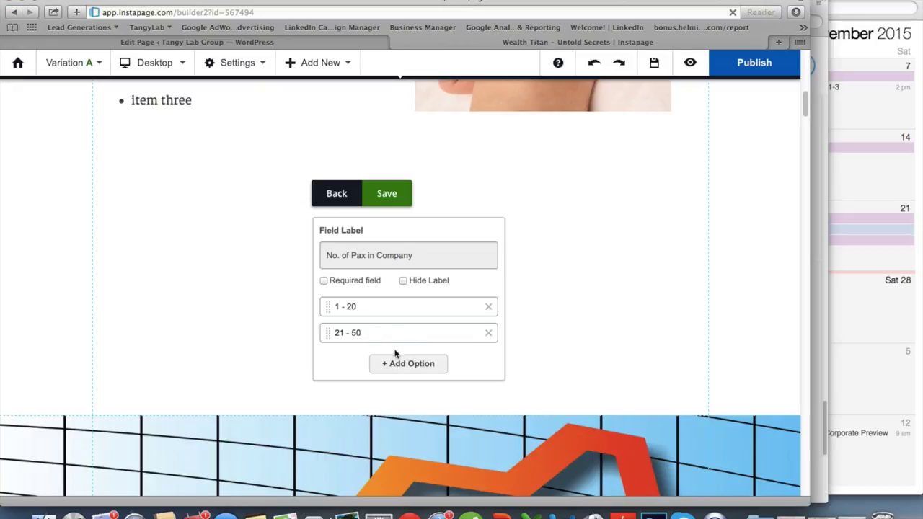
left_click(387, 363)
left_click(361, 356)
type(">50")
left_click(397, 192)
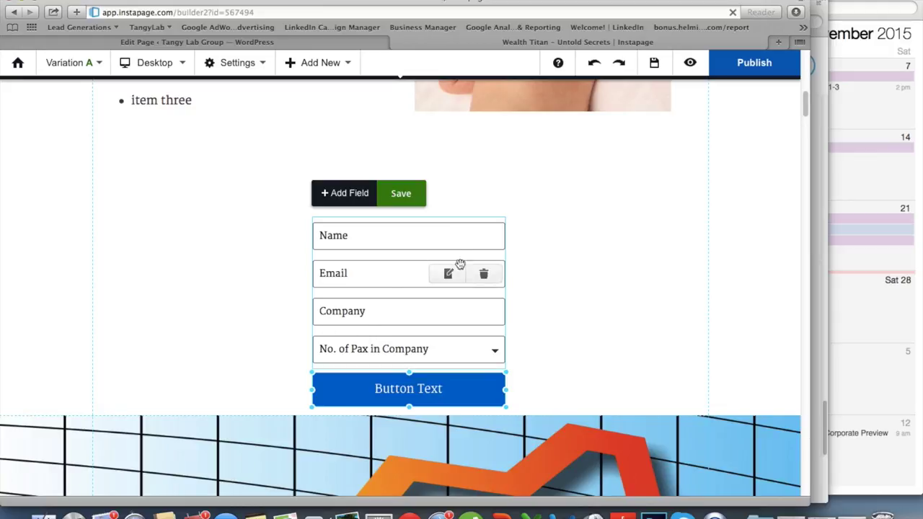
- Drag the Company and No. of Pax in Company fields above Email
left_click(388, 351)
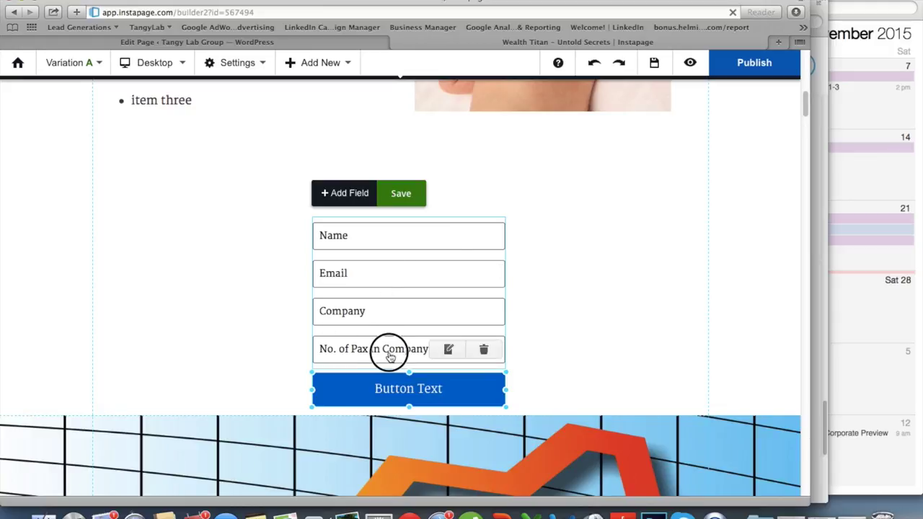
left_click(362, 324)
left_click_drag(362, 324, 363, 272)
left_click_drag(359, 349, 364, 300)
left_click_drag(460, 229, 340, 216)
left_click(259, 240)
- Open the form's settings panel
double_click(369, 359)
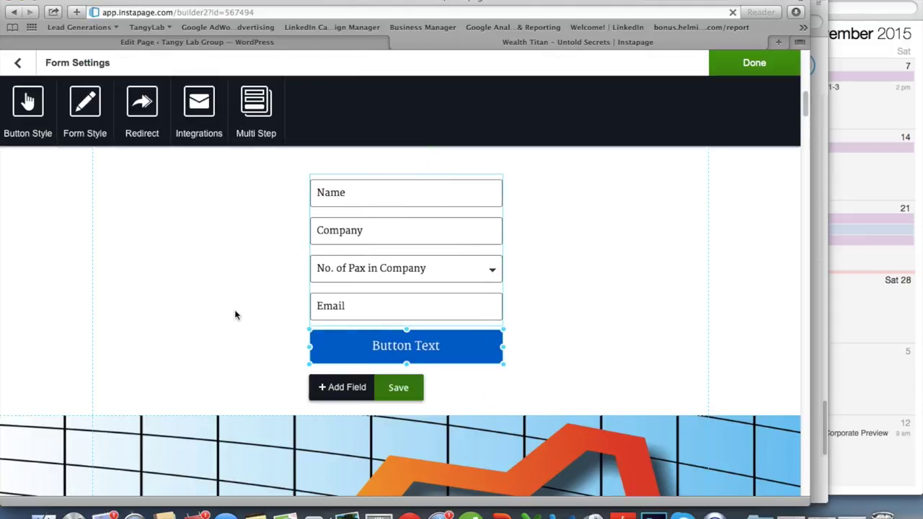
left_click(234, 315)
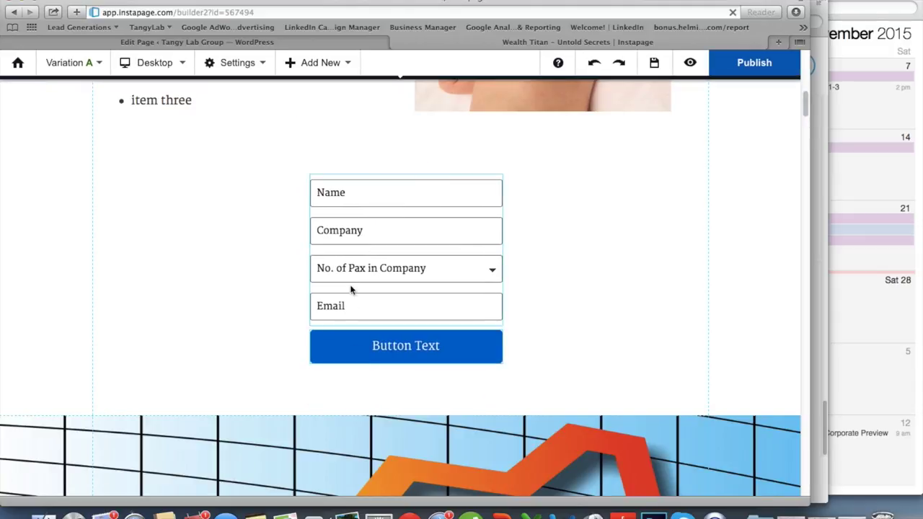
double_click(387, 362)
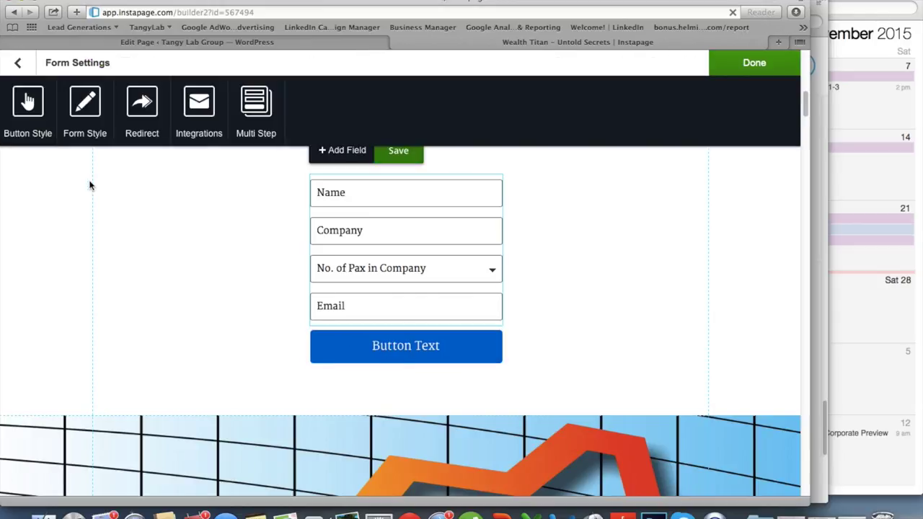
- Change the form button text to 'Click Here to Download Your Free eBook'
left_click(25, 101)
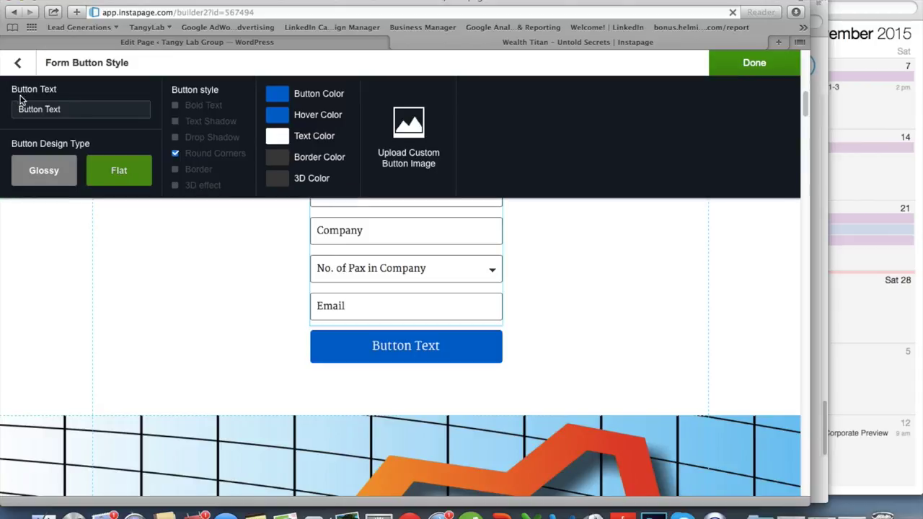
double_click(73, 111)
triple_click(72, 111)
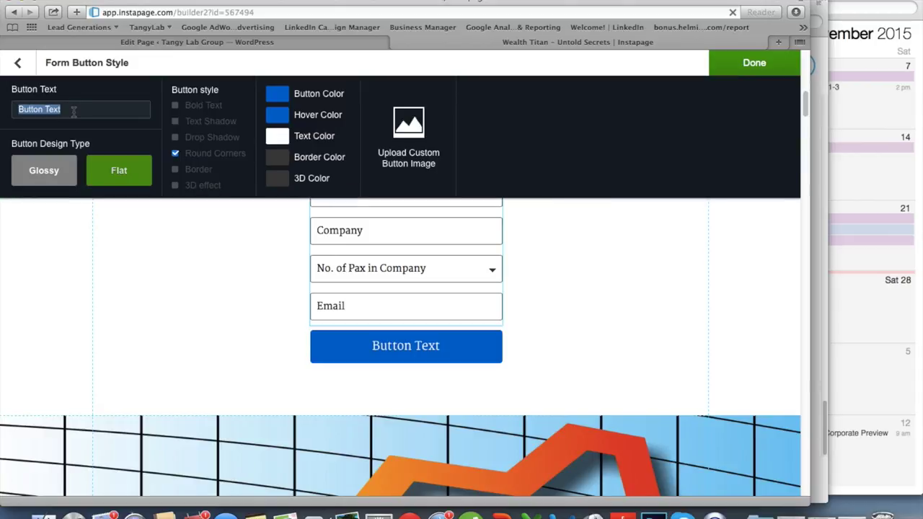
type("C")
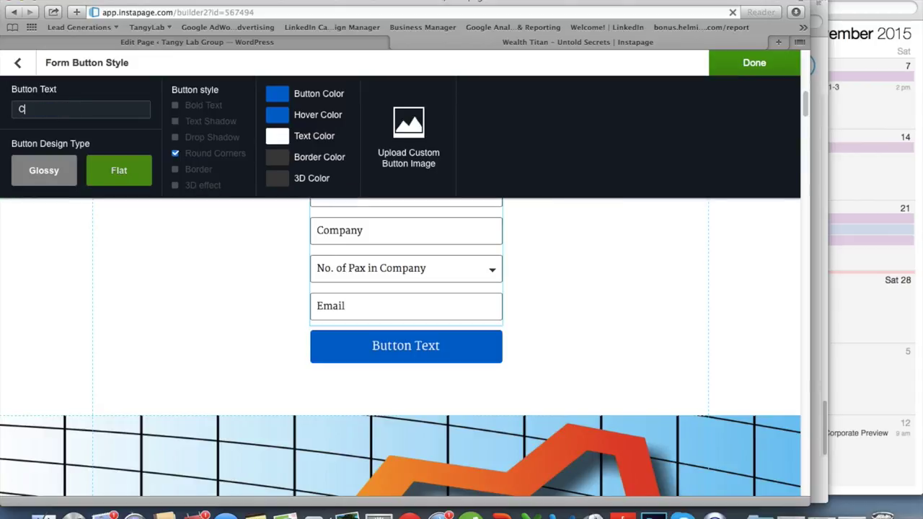
type("lick Here to Down")
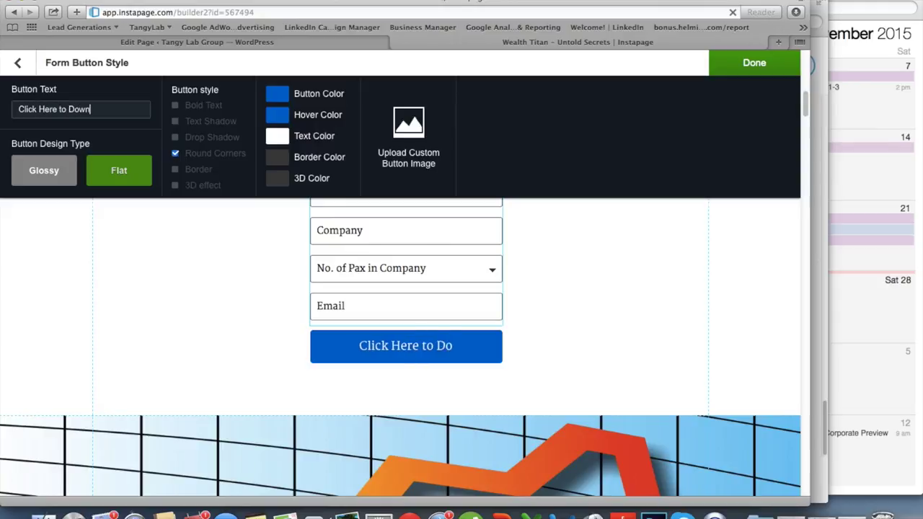
type("load Your Free eBook")
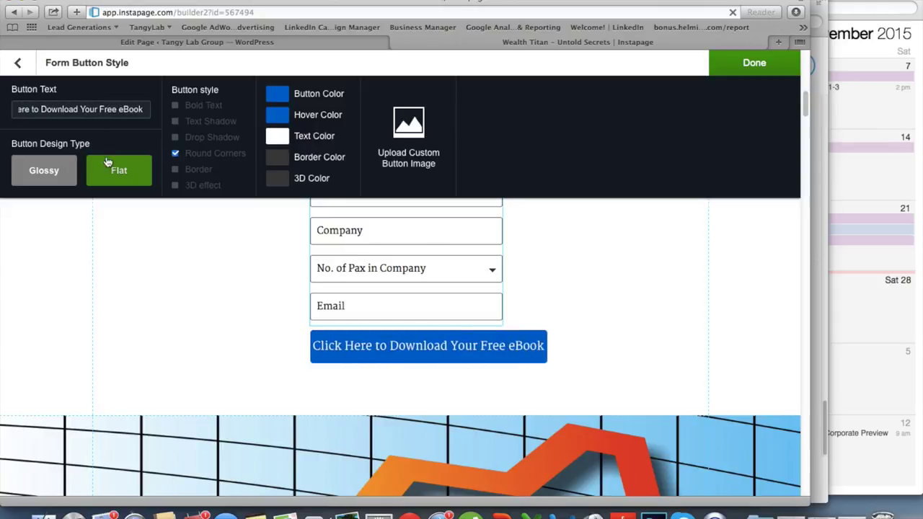
- Give the button a glossy red finish with green text and finish styling
left_click(49, 174)
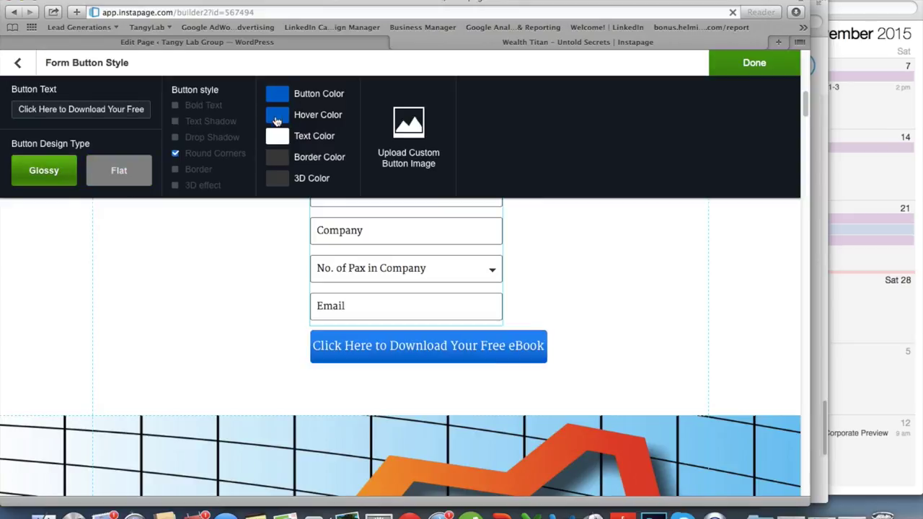
left_click(281, 95)
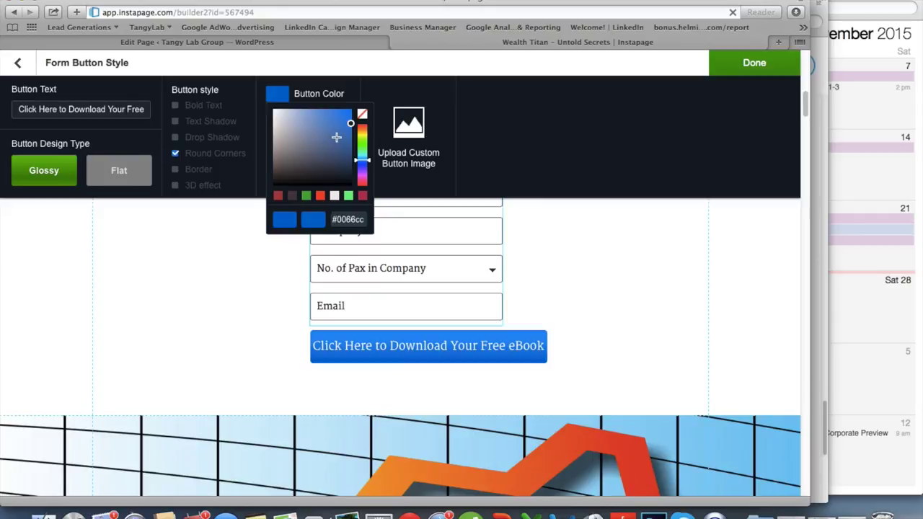
left_click(348, 196)
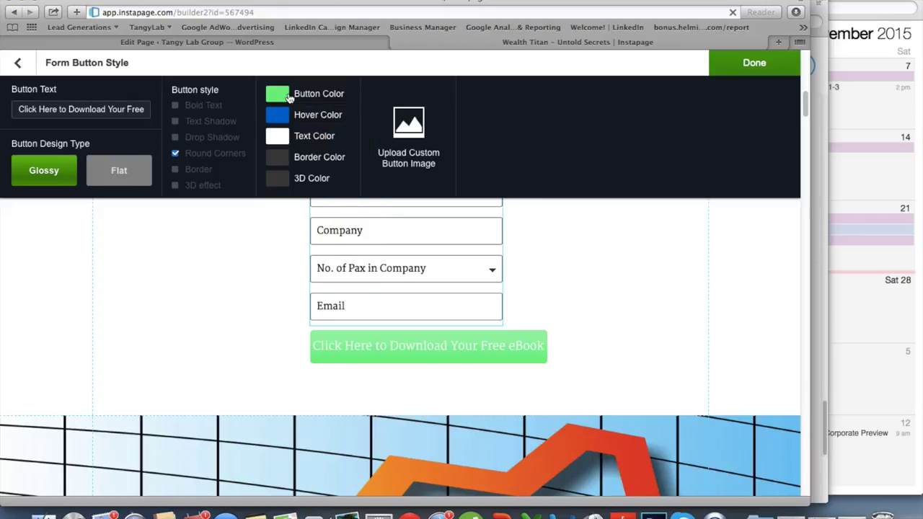
left_click(287, 98)
left_click(321, 196)
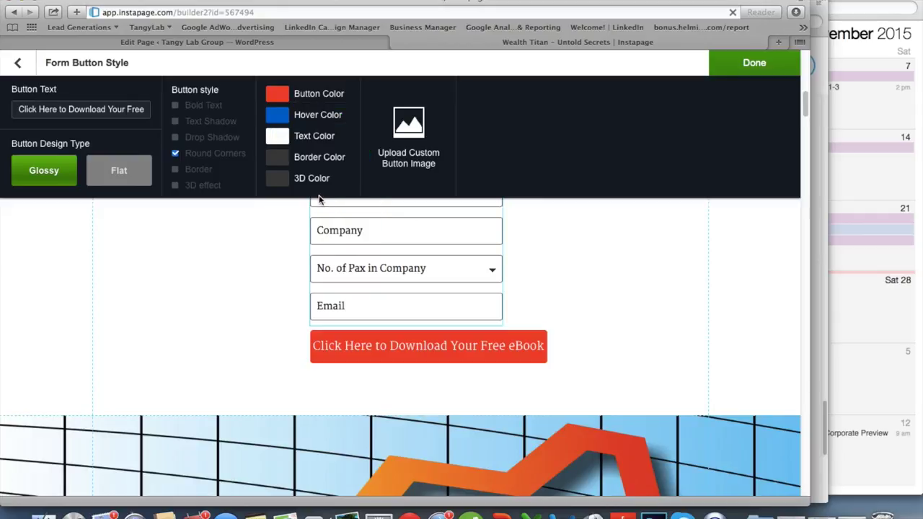
left_click(276, 137)
mouse_move(259, 229)
left_mouse_down()
mouse_move(313, 206)
mouse_move(268, 233)
left_mouse_up()
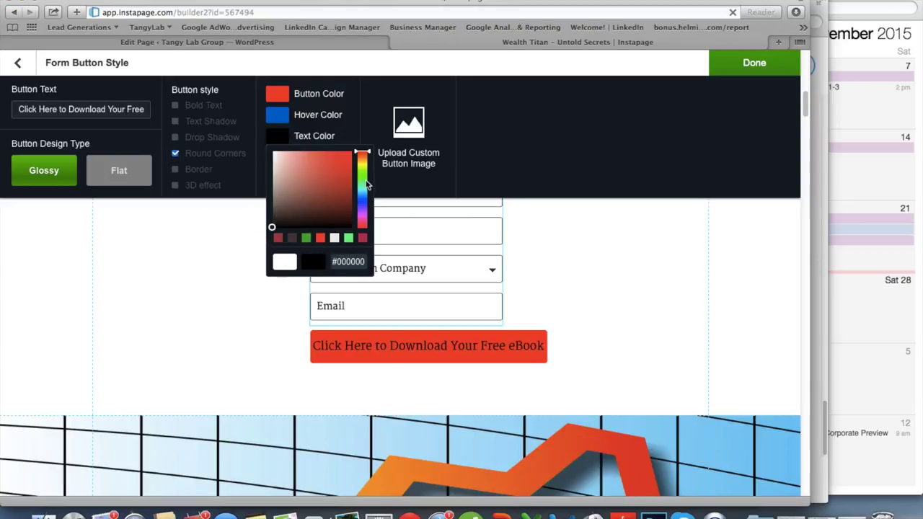
left_click(349, 238)
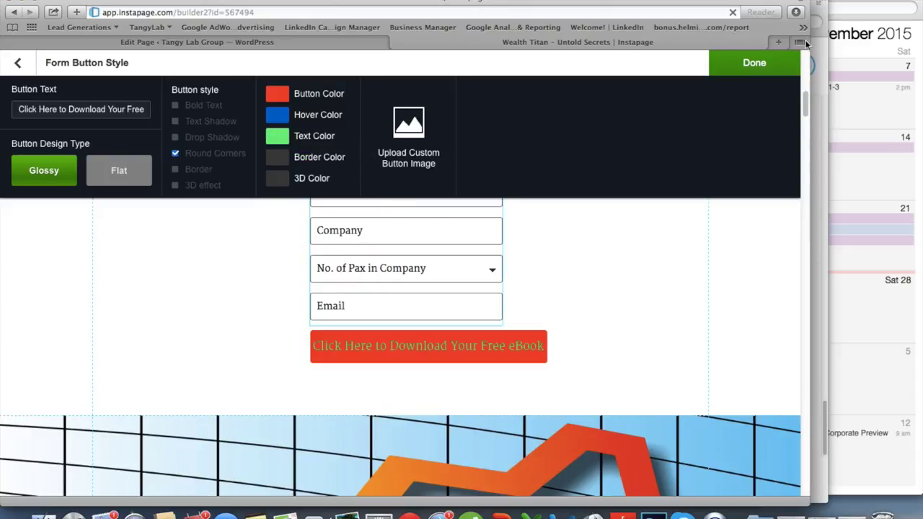
left_click(764, 62)
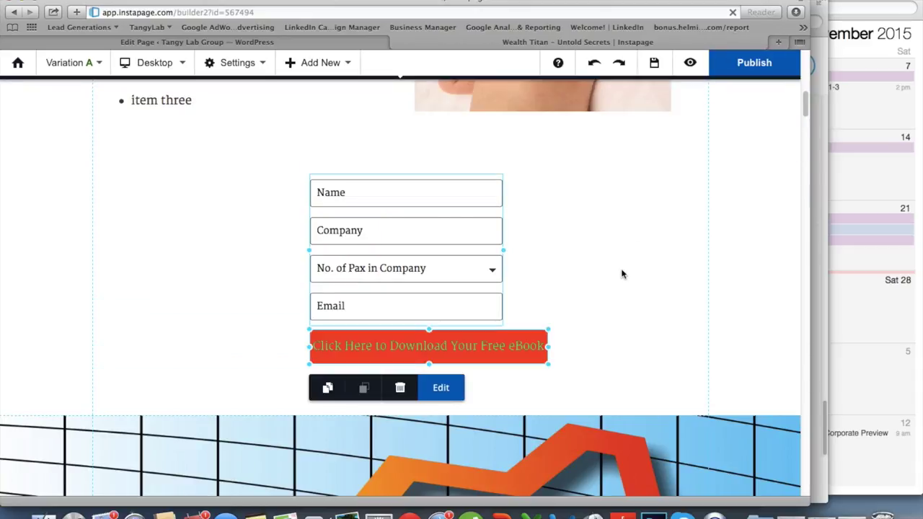
left_click(465, 354)
left_click_drag(465, 354, 468, 358)
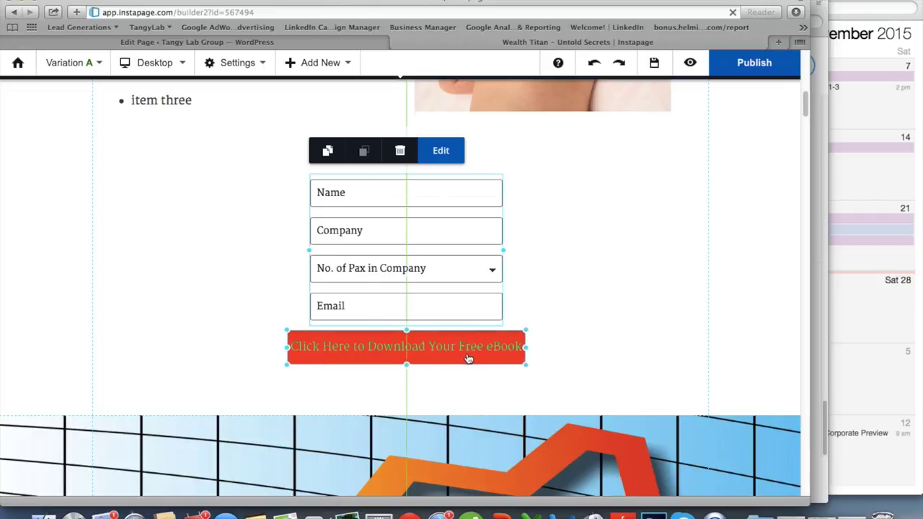
left_click(605, 259)
left_click_drag(317, 230, 525, 257)
left_click_drag(468, 254, 469, 253)
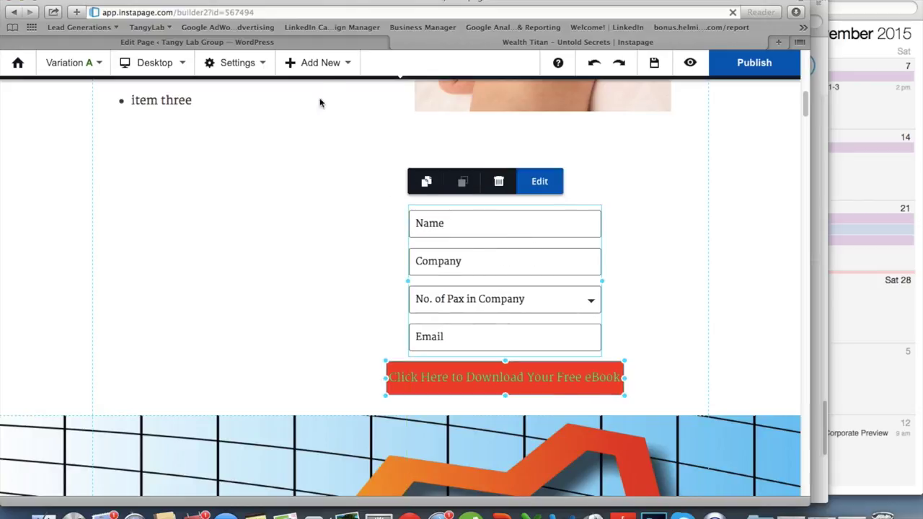
left_click(317, 63)
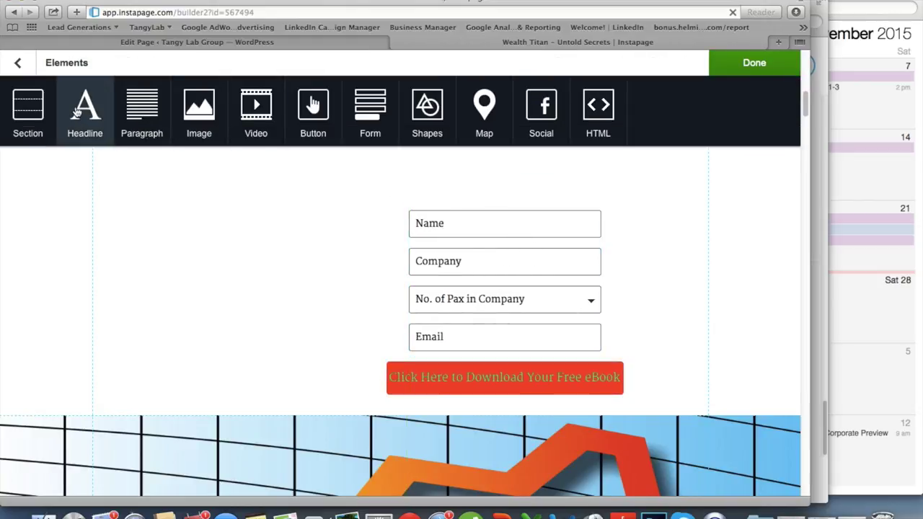
left_click(133, 114)
left_click_drag(375, 292, 502, 145)
left_click_drag(650, 170, 596, 173)
double_click(559, 177)
type("If you download")
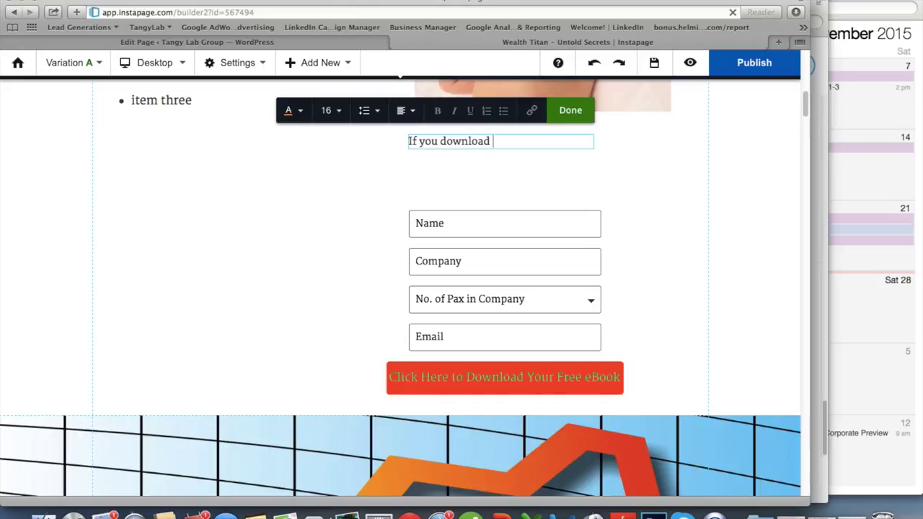
type(" this form this is what you will get.")
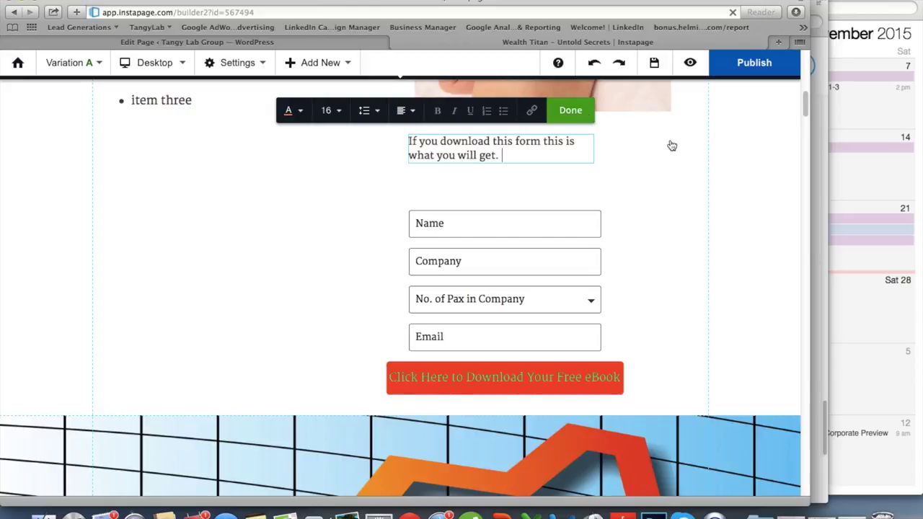
left_click(670, 145)
left_click_drag(516, 146, 511, 181)
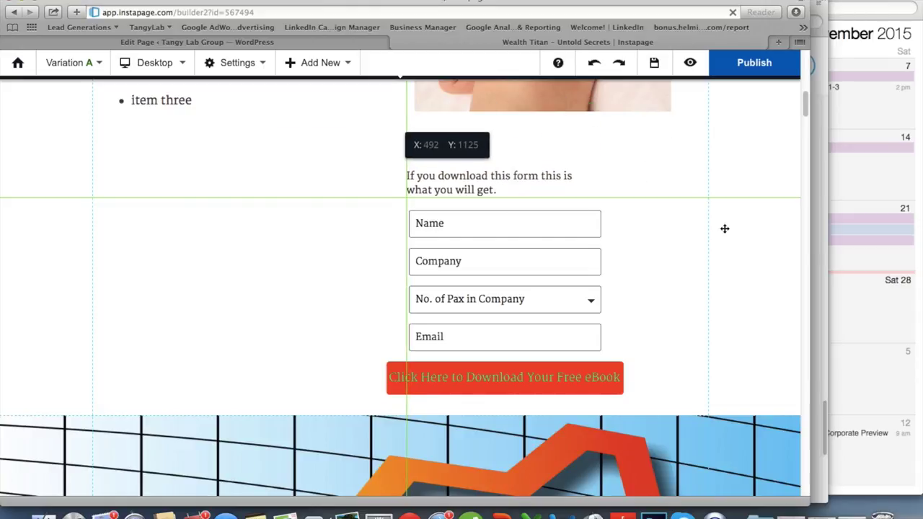
double_click(486, 181)
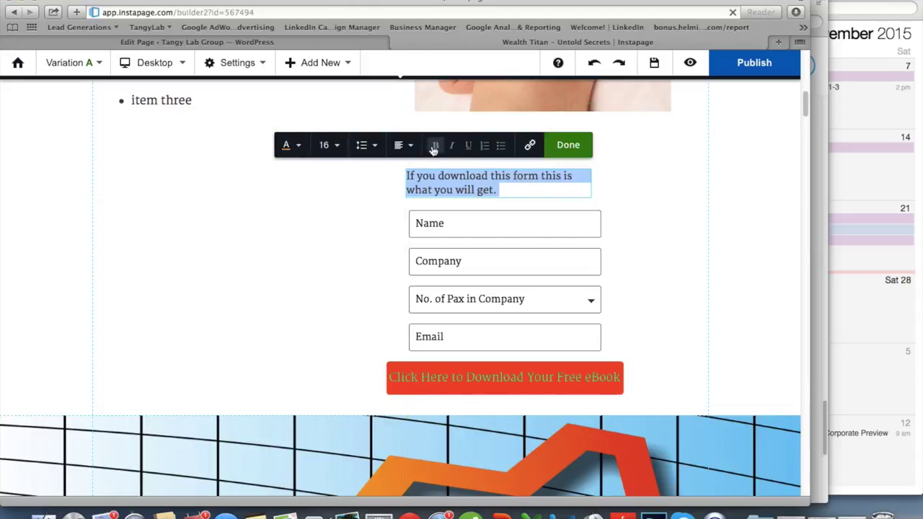
left_click(408, 147)
left_click(404, 194)
left_click(370, 220)
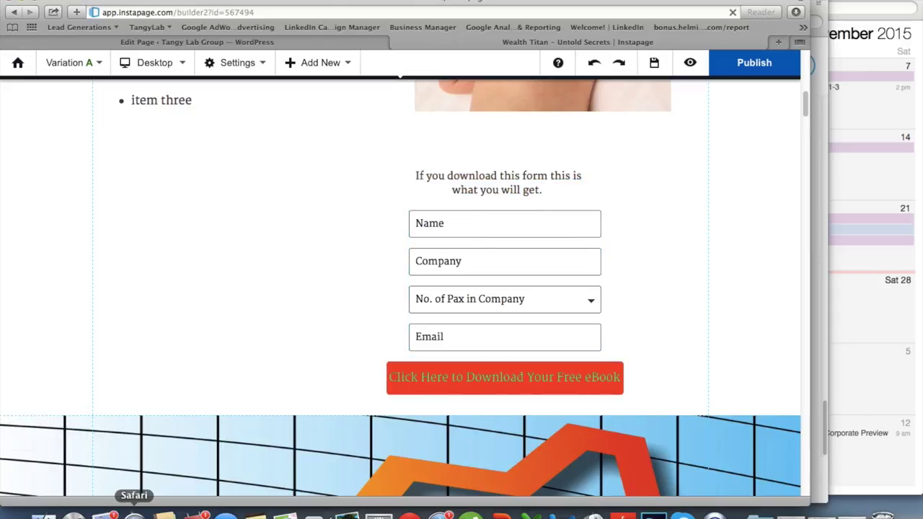
left_click(557, 516)
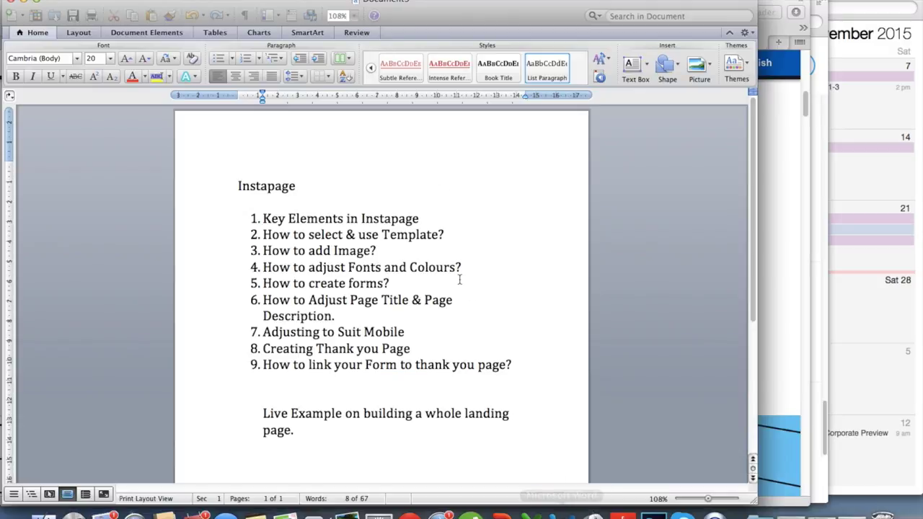
left_click_drag(307, 218, 264, 218)
left_click(443, 220)
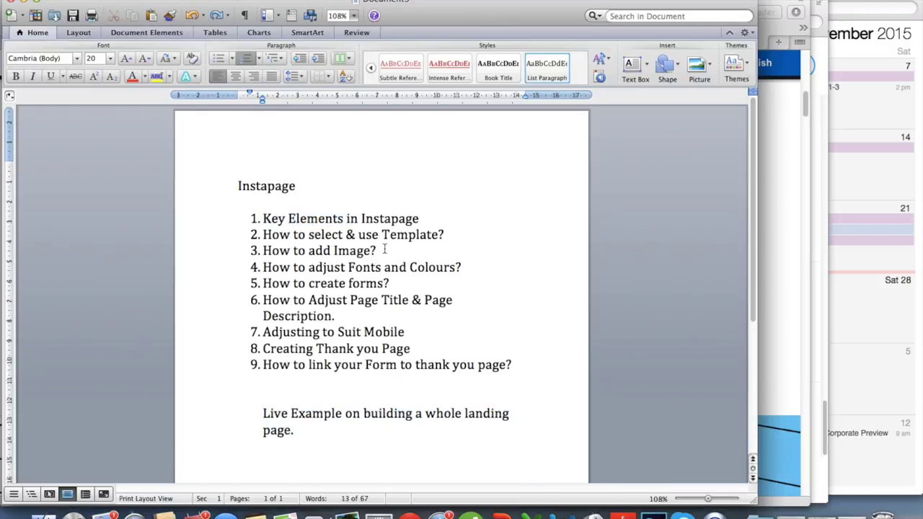
left_click(255, 234)
left_click_drag(268, 235, 452, 246)
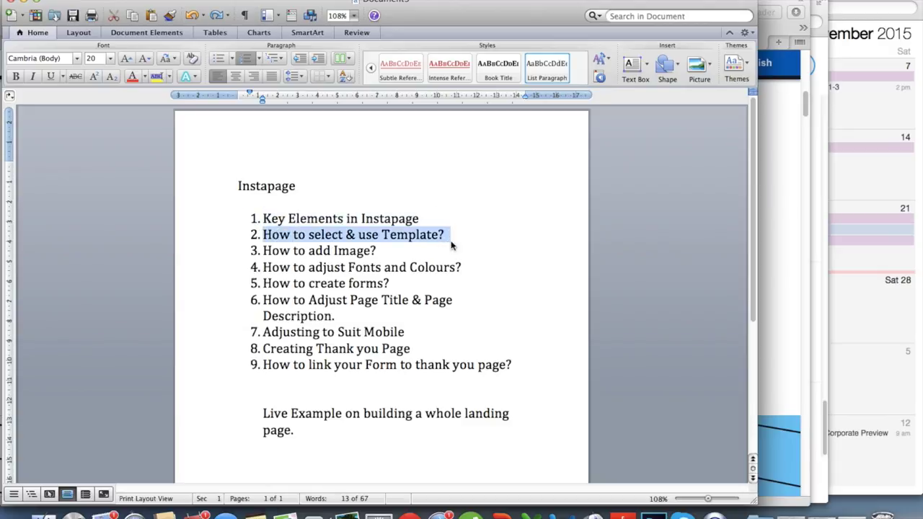
triple_click(366, 251)
triple_click(364, 268)
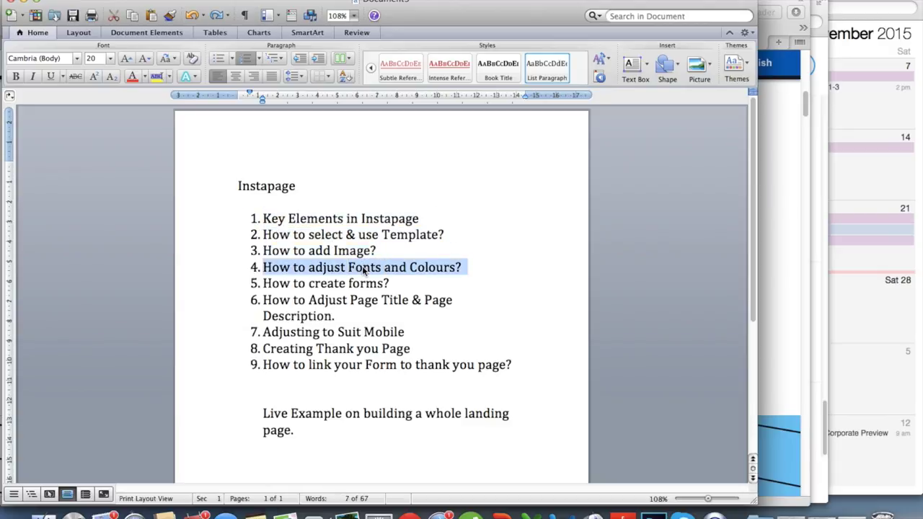
triple_click(363, 285)
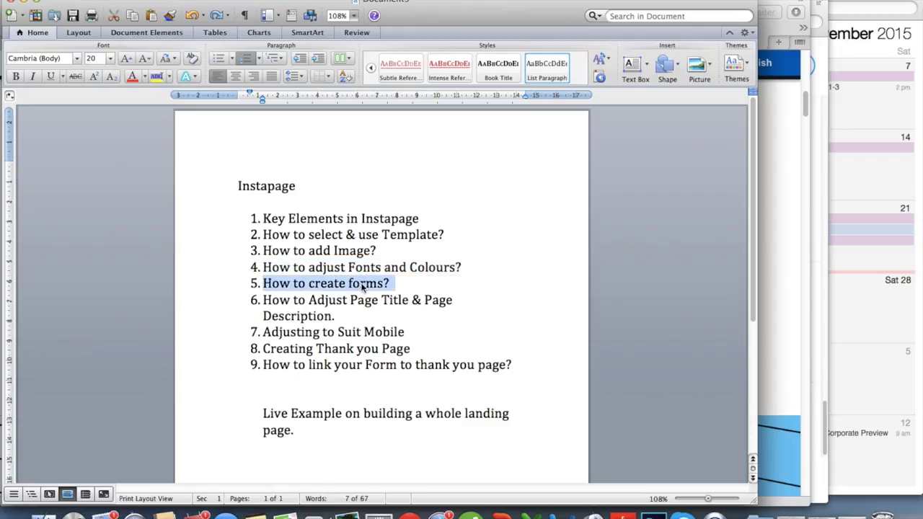
double_click(317, 317)
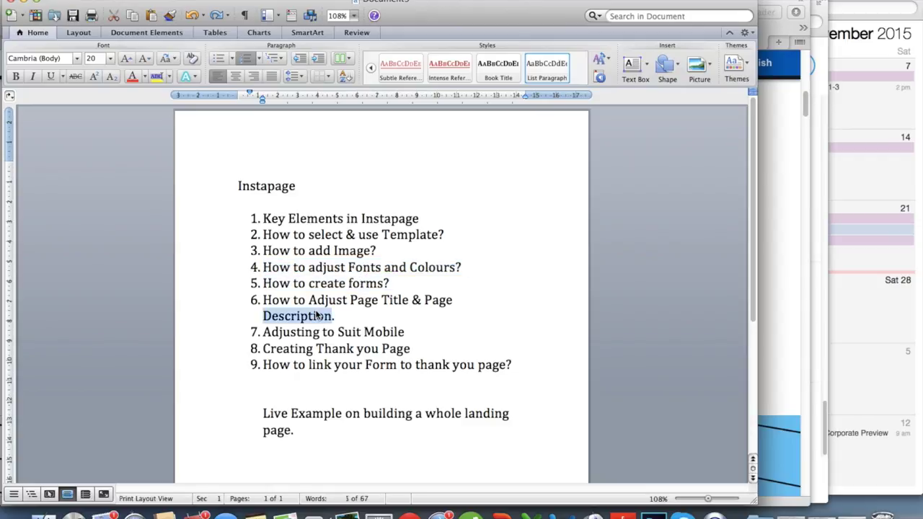
triple_click(318, 316)
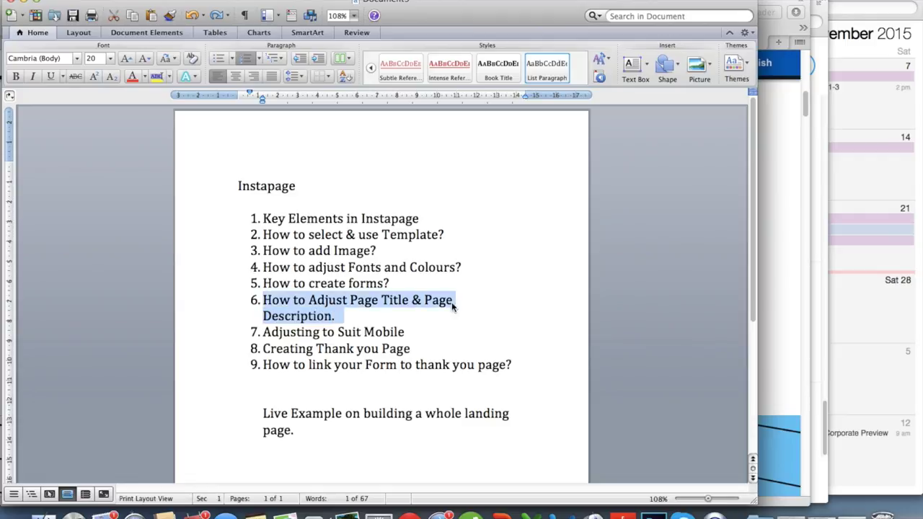
left_click(507, 306)
left_click(799, 219)
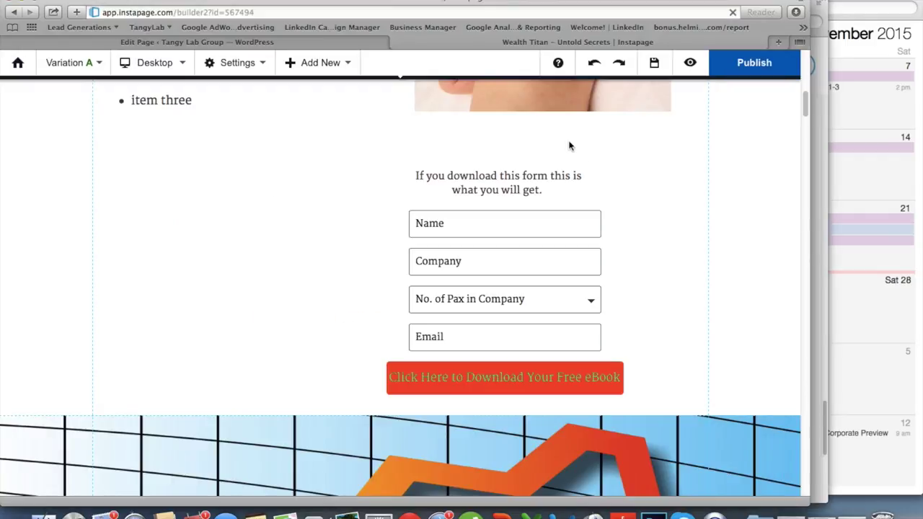
- Load the live untoldsecrets.instapage.com page in a new browser tab
left_click(779, 42)
type("untold")
key("Return")
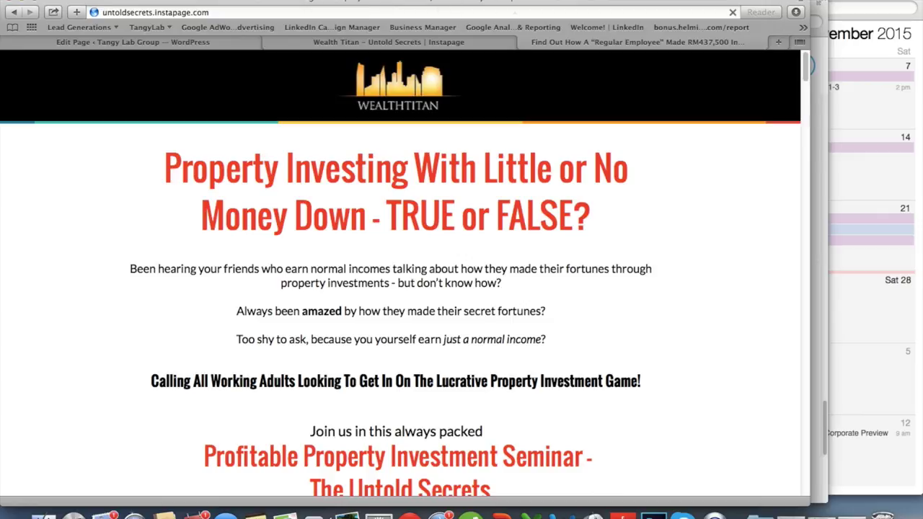
- Return to the page editor tab and scroll to the top
left_click(356, 44)
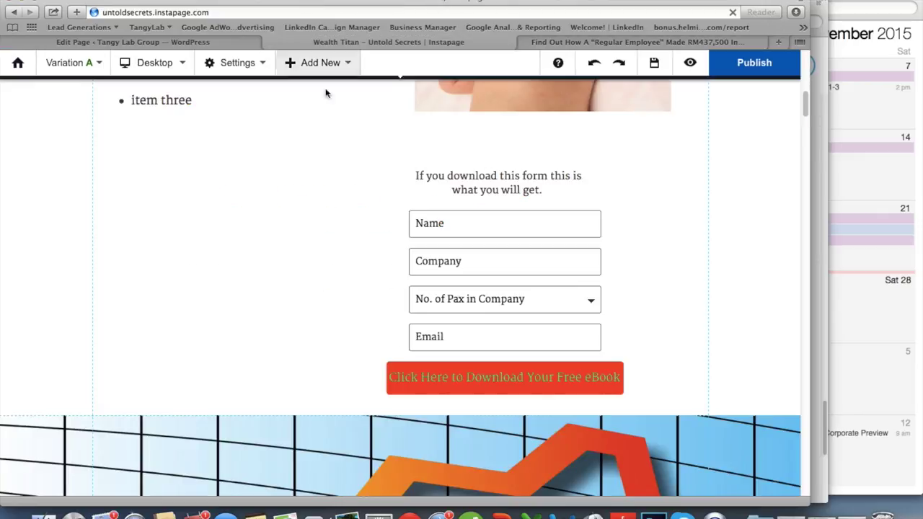
scroll(177, 263, "up", 5)
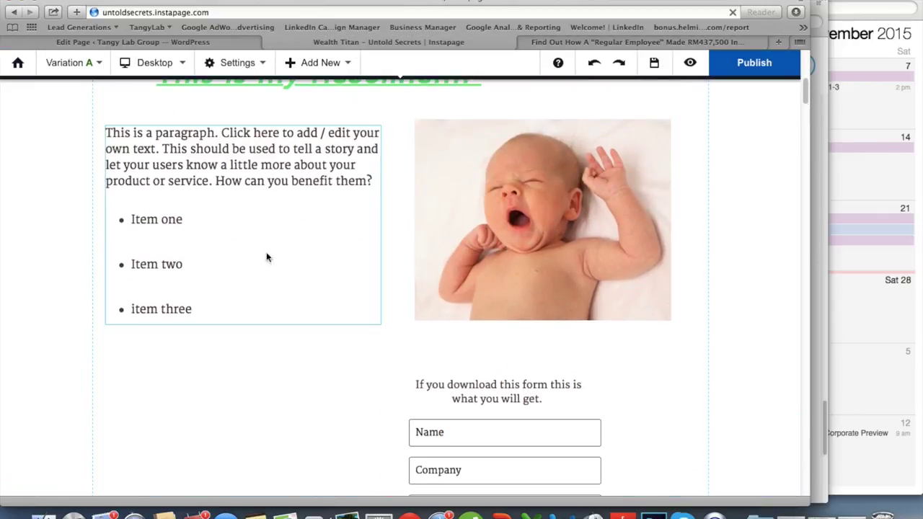
scroll(248, 261, "up", 2)
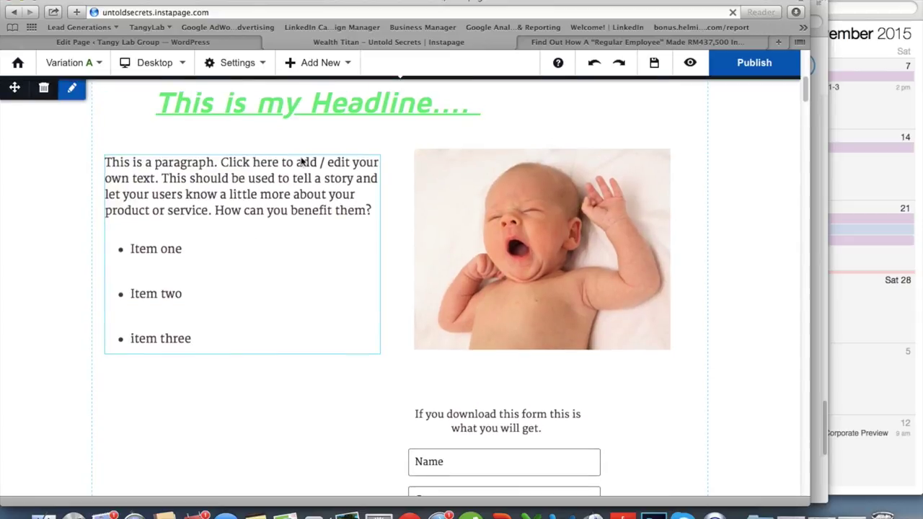
- Set the SEO page title to '7 Things You Need To know Before Buying Commercial Property.'
left_click(244, 62)
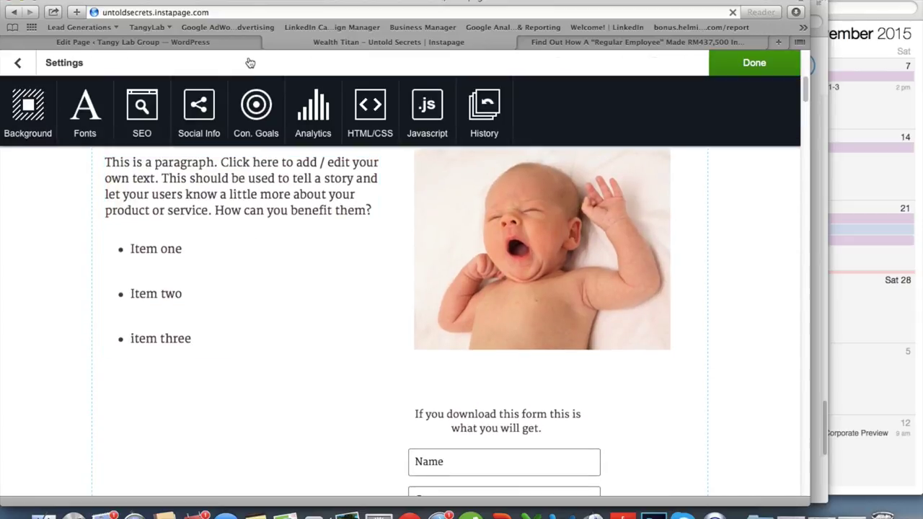
left_click(139, 115)
left_click(103, 112)
key("super+a")
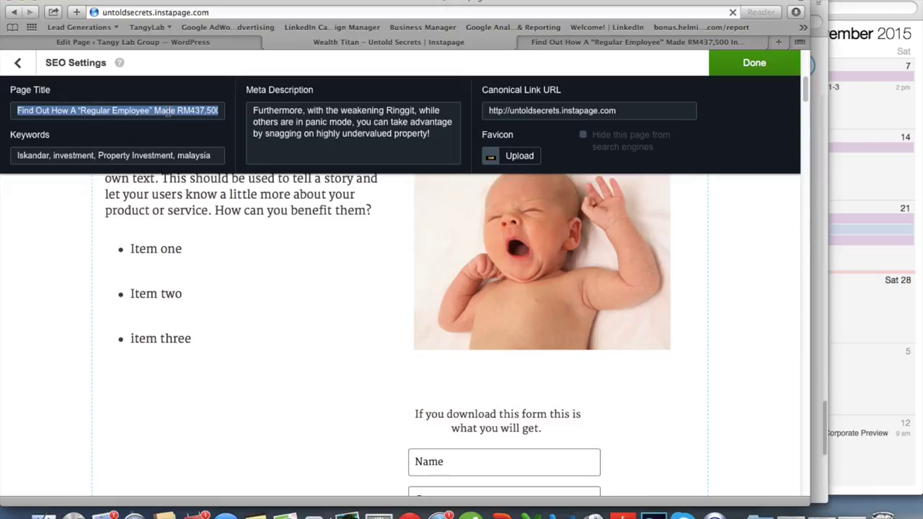
type("7")
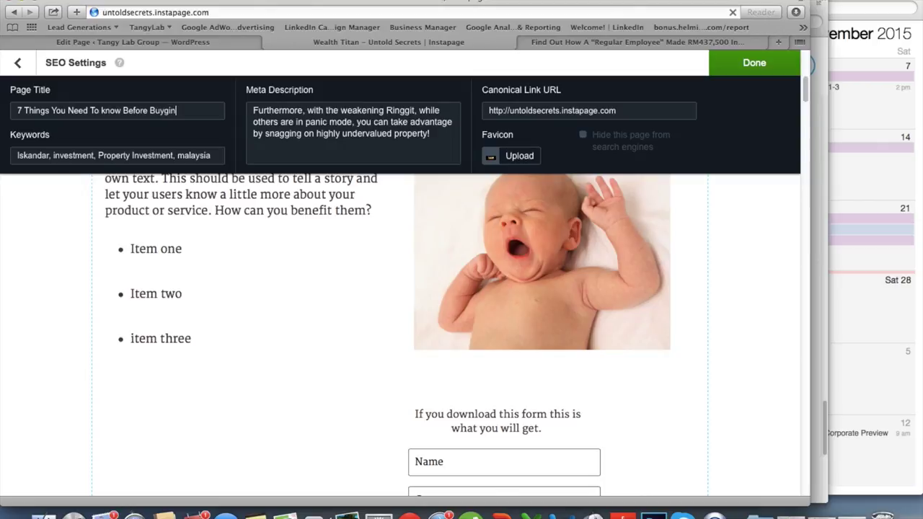
type("al Property.")
left_click(113, 124)
left_click(122, 110)
- Select the existing Meta Description text
left_click(254, 123)
key("super+a")
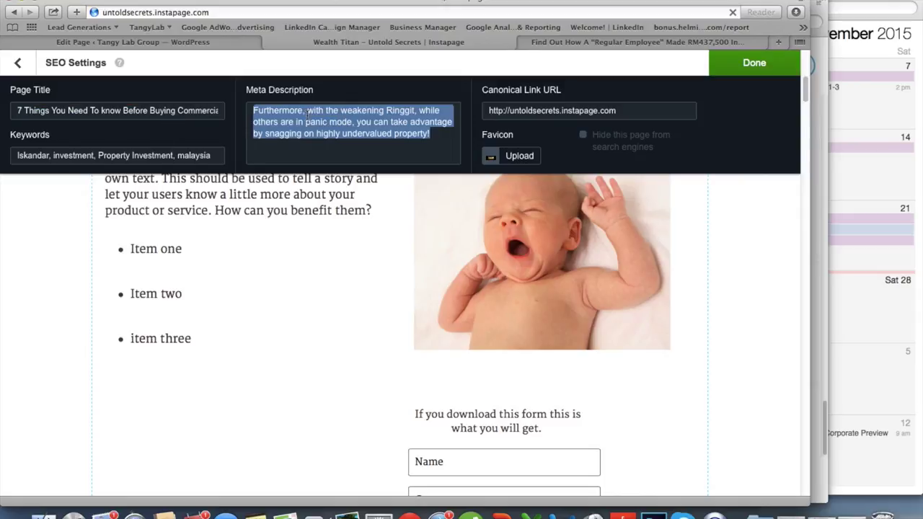
left_click(434, 142)
key("super+a")
left_click(396, 137)
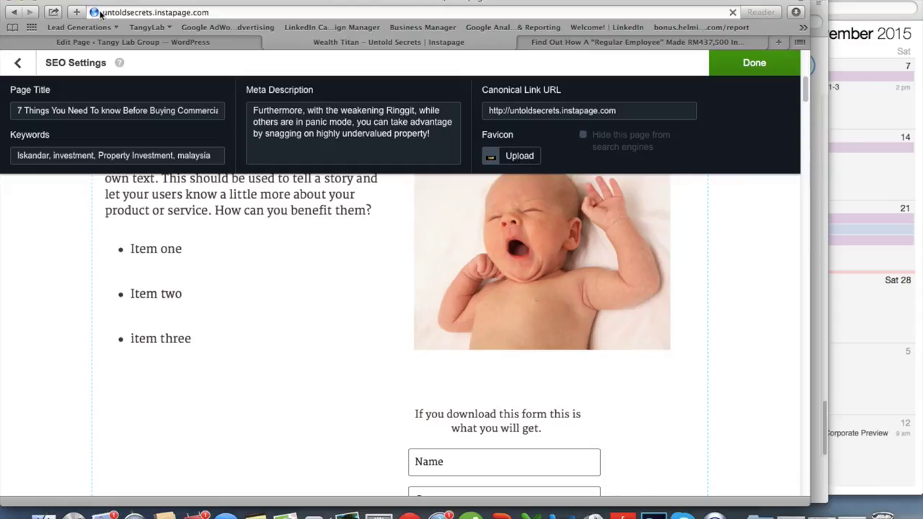
- Reload the live landing page tab, then return to the editor tab
left_click(95, 16)
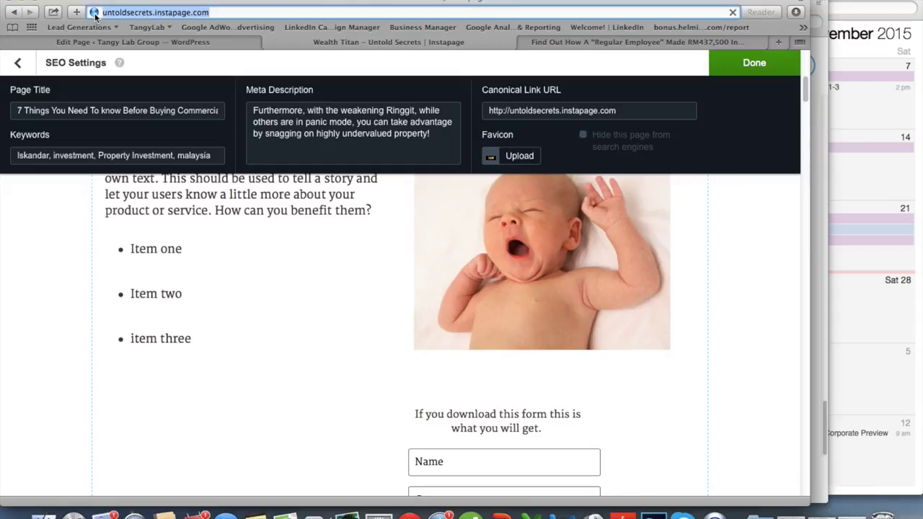
key("Return")
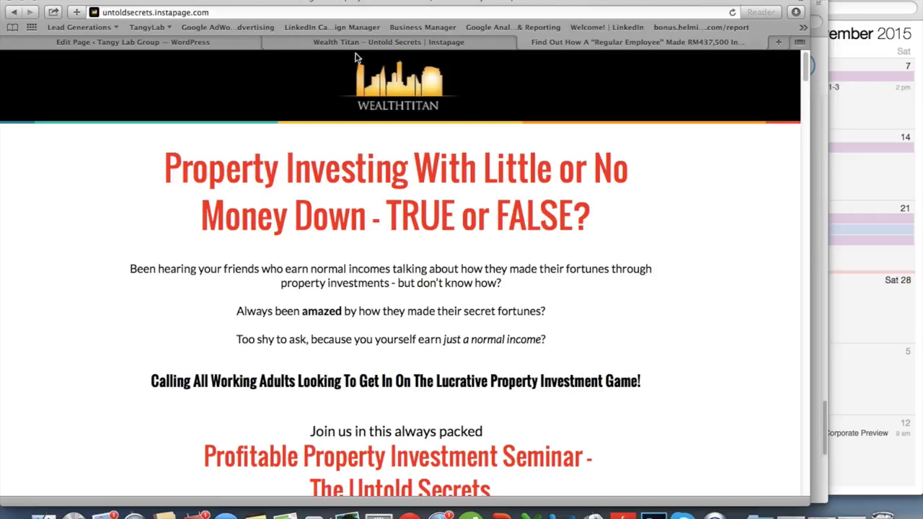
left_click(348, 47)
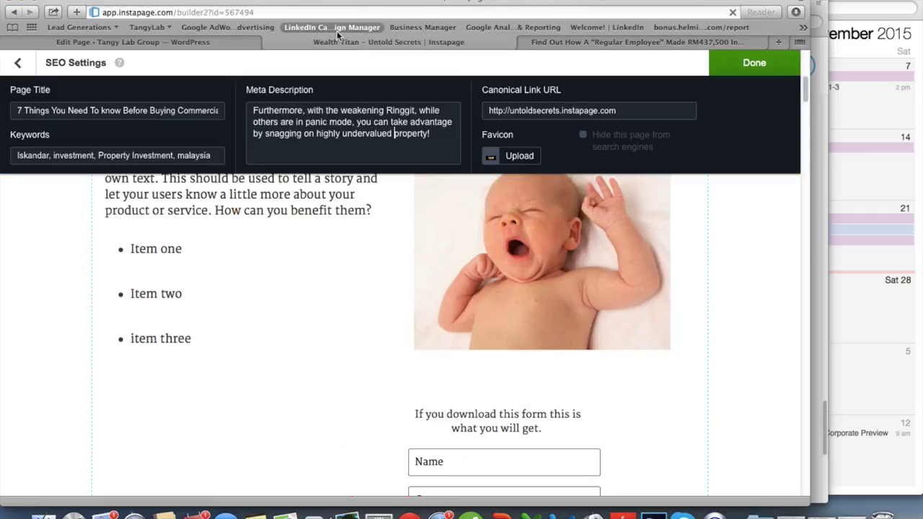
- Close the SEO settings and show all open windows in Mission Control
double_click(426, 122)
left_click(793, 58)
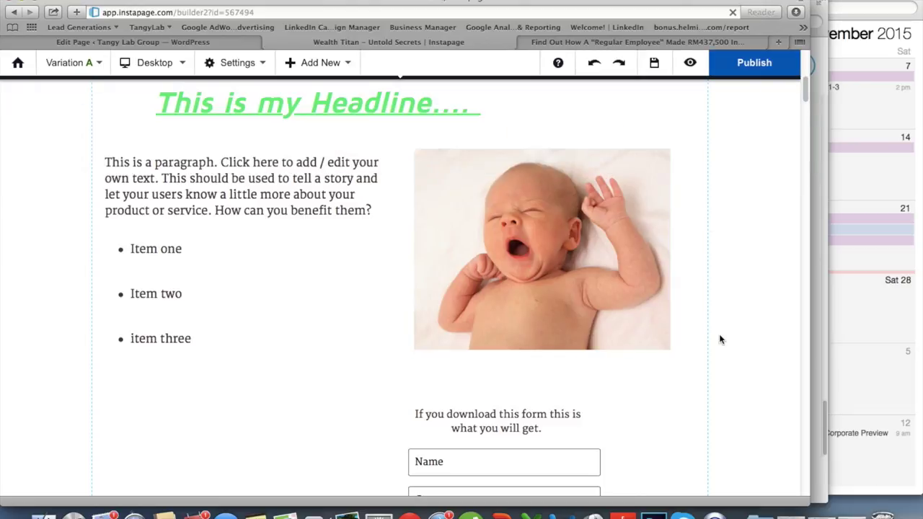
scroll(718, 334, "up", 20)
scroll(719, 334, "down", 10)
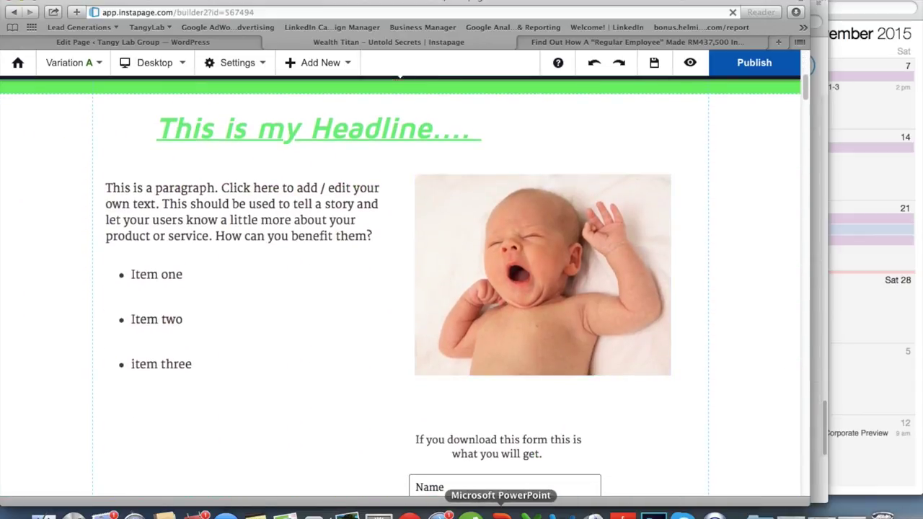
key("ctrl+Up")
left_click(497, 442)
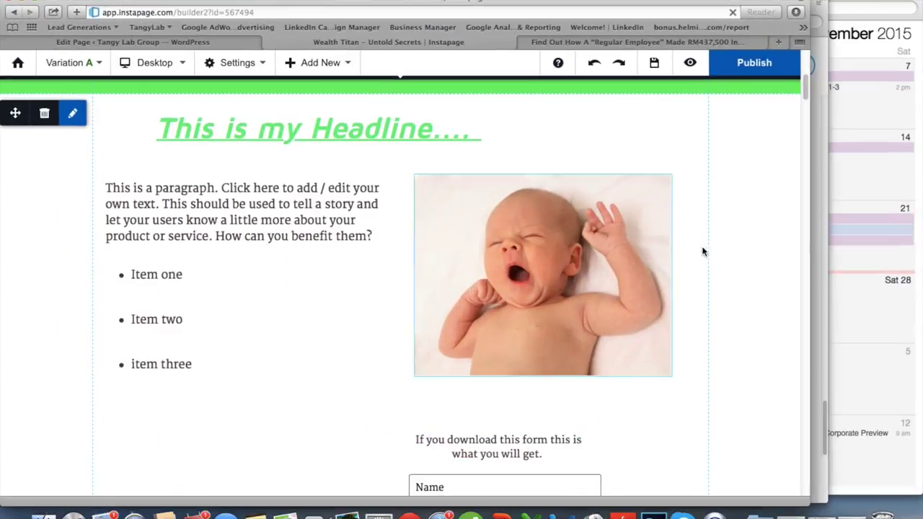
left_click(746, 67)
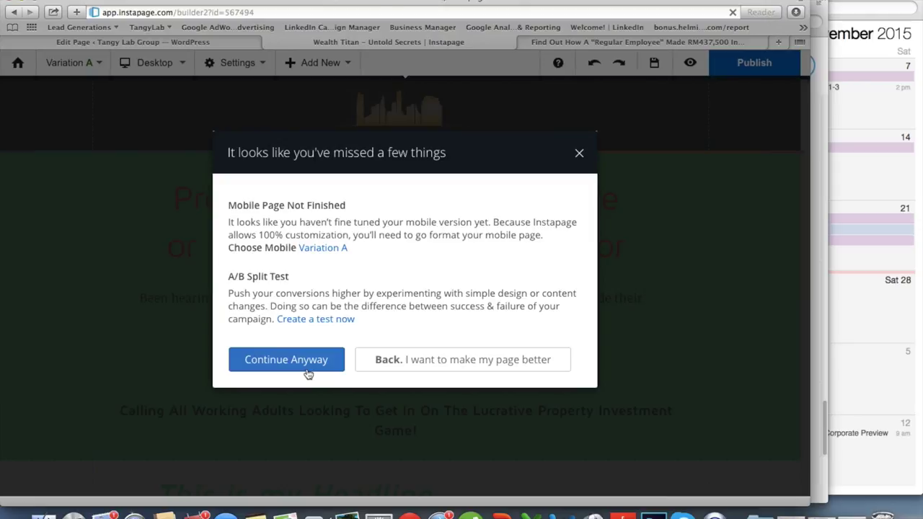
left_click(304, 366)
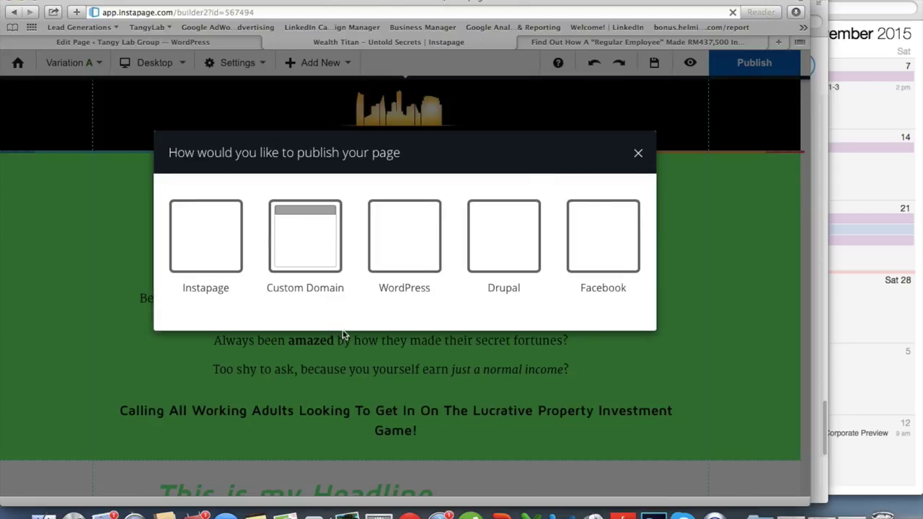
left_click(214, 243)
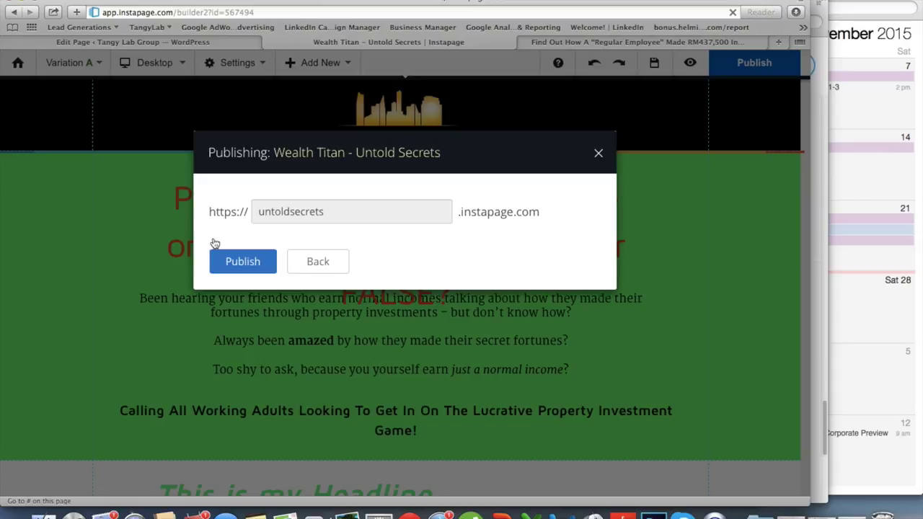
left_click(325, 217)
double_click(325, 218)
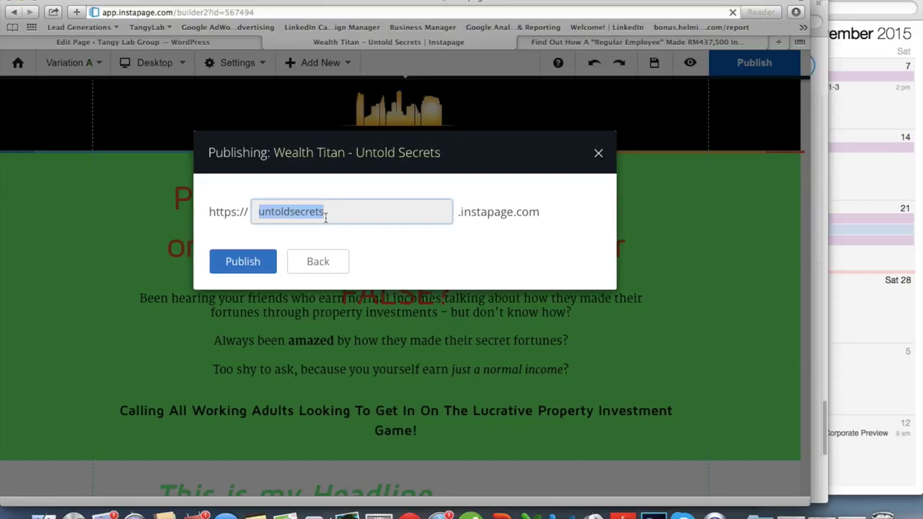
left_click(594, 46)
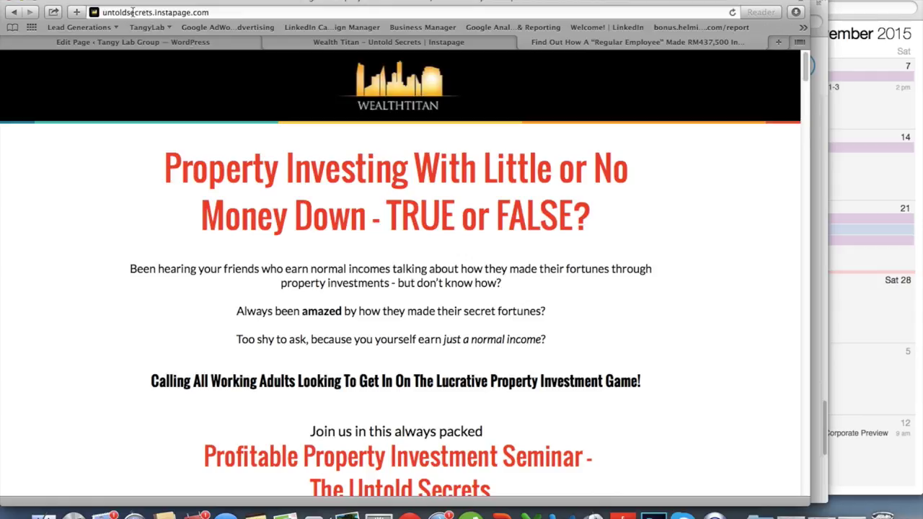
left_click_drag(104, 11, 148, 11)
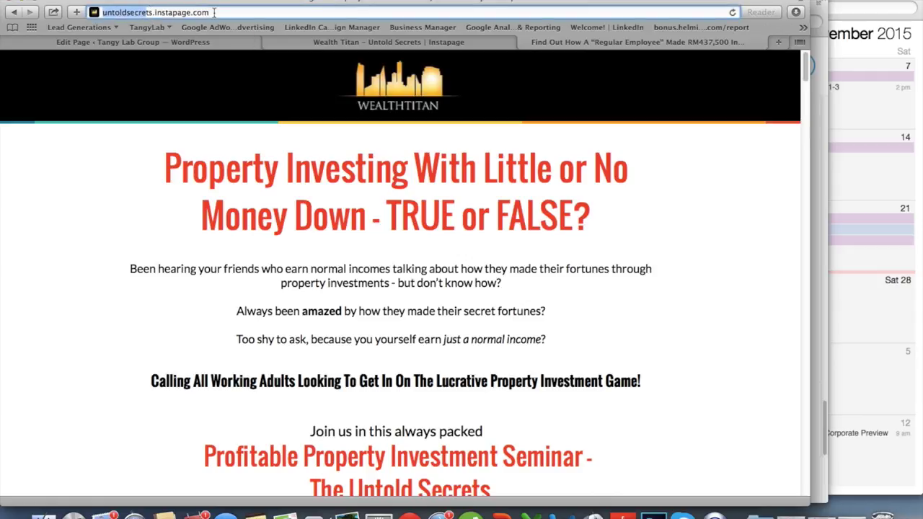
left_click(392, 42)
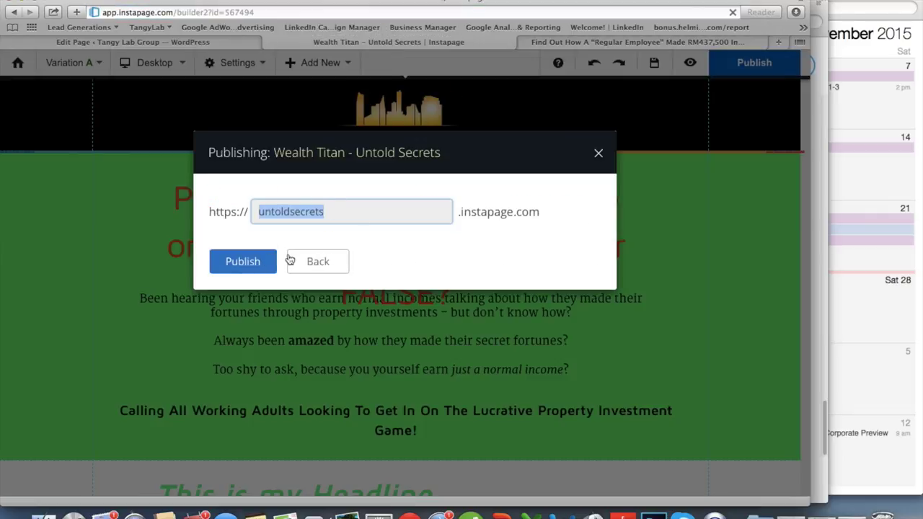
left_click(329, 266)
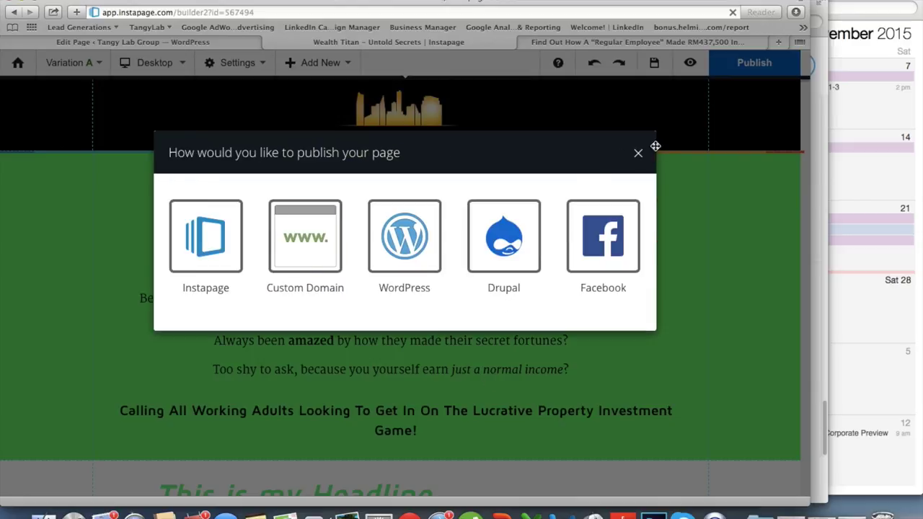
left_click(639, 155)
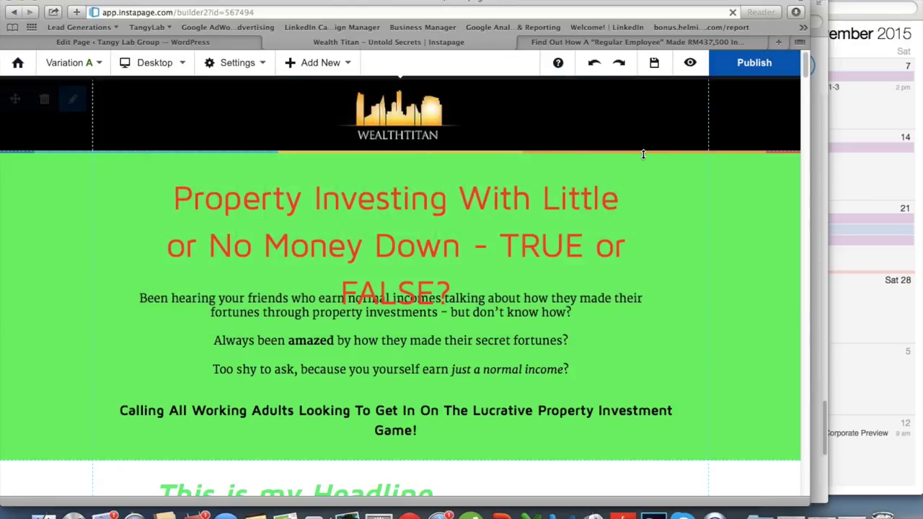
- Open the layout drop-down listing Desktop, Mobile and Disable Mobile
scroll(607, 337, "down", 5)
scroll(607, 343, "up", 5)
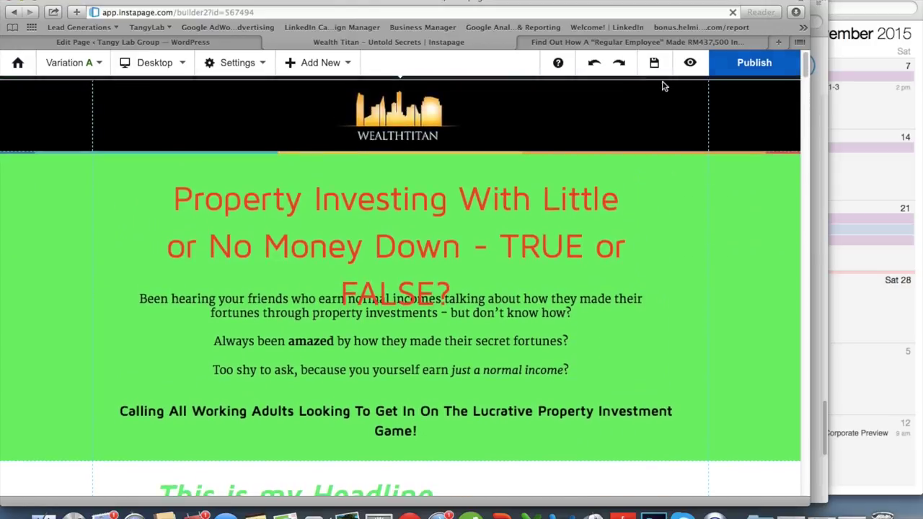
scroll(272, 391, "down", 3)
left_click(180, 64)
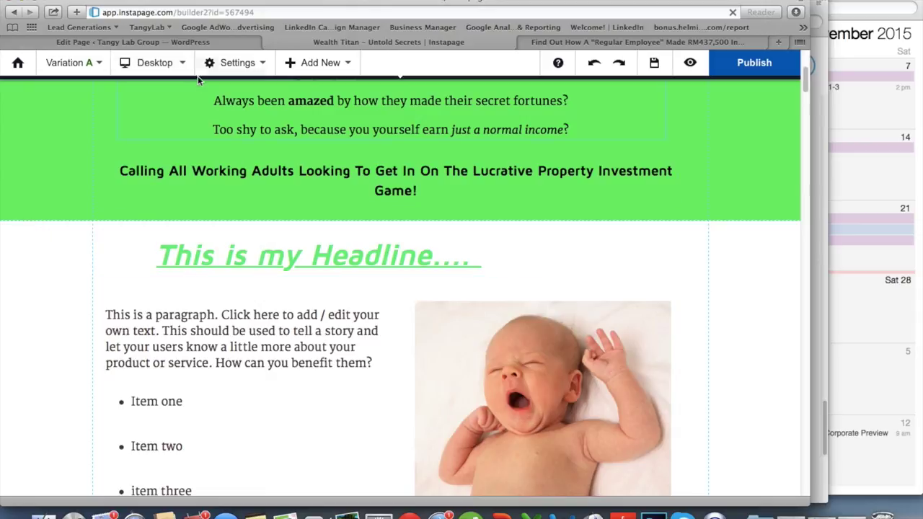
left_click(176, 65)
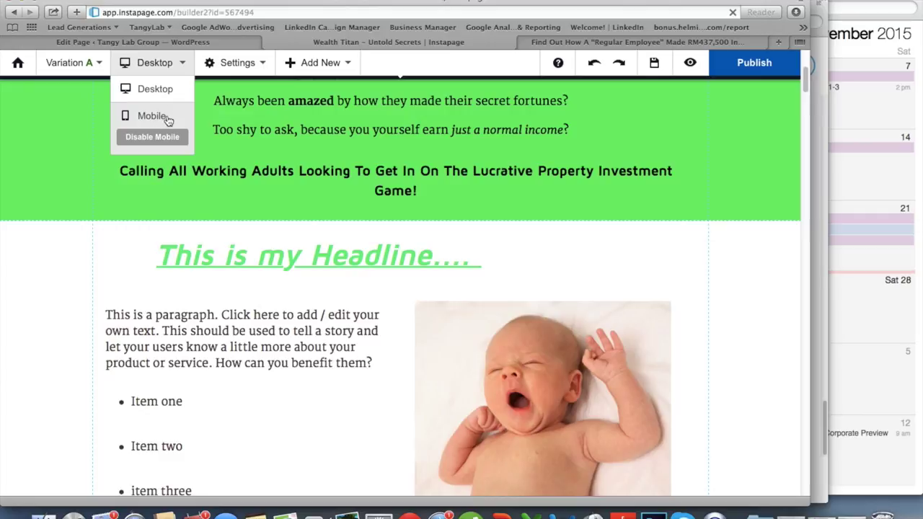
- Switch to the Mobile layout and make the green headline section taller
left_click(168, 121)
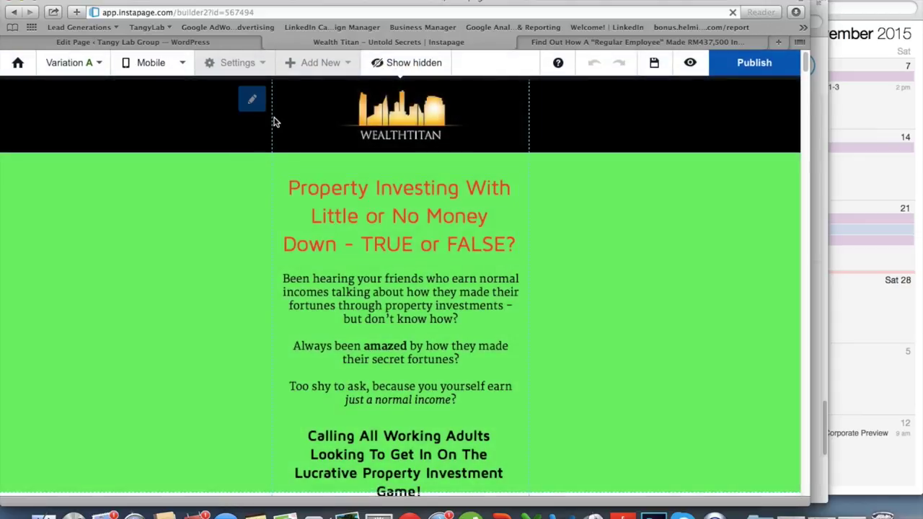
mouse_move(284, 228)
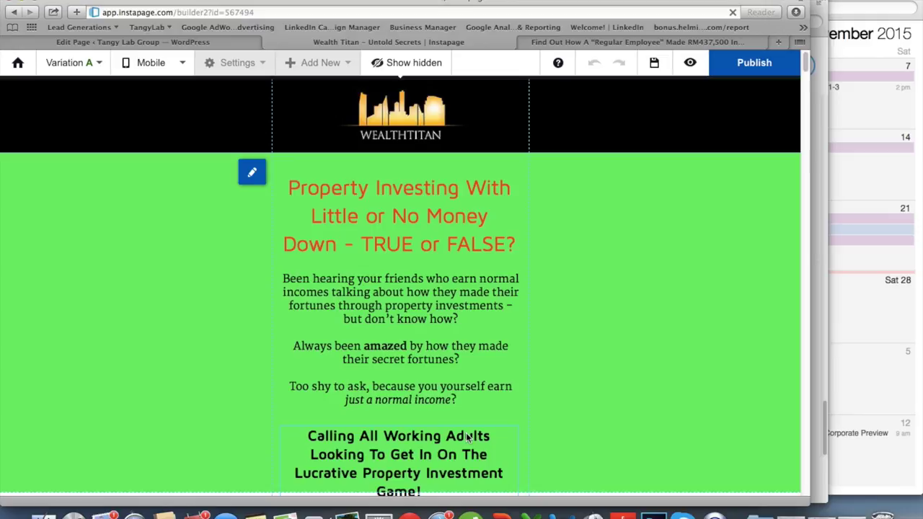
scroll(467, 437, "down", 3)
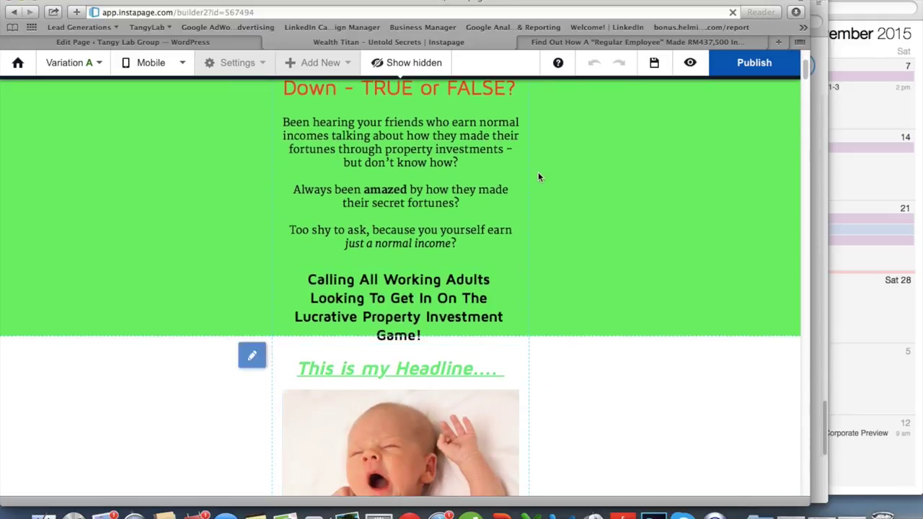
scroll(538, 172, "up", 1)
scroll(533, 194, "down", 2)
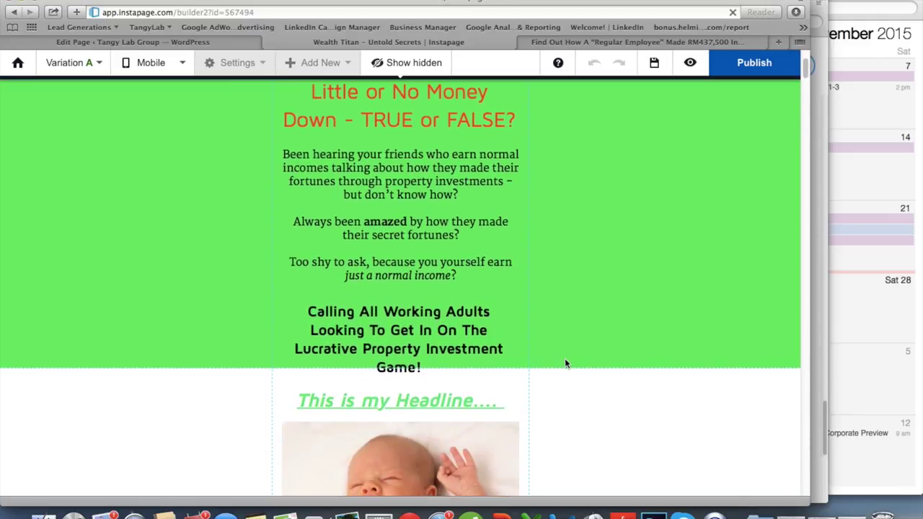
left_click_drag(565, 365, 567, 382)
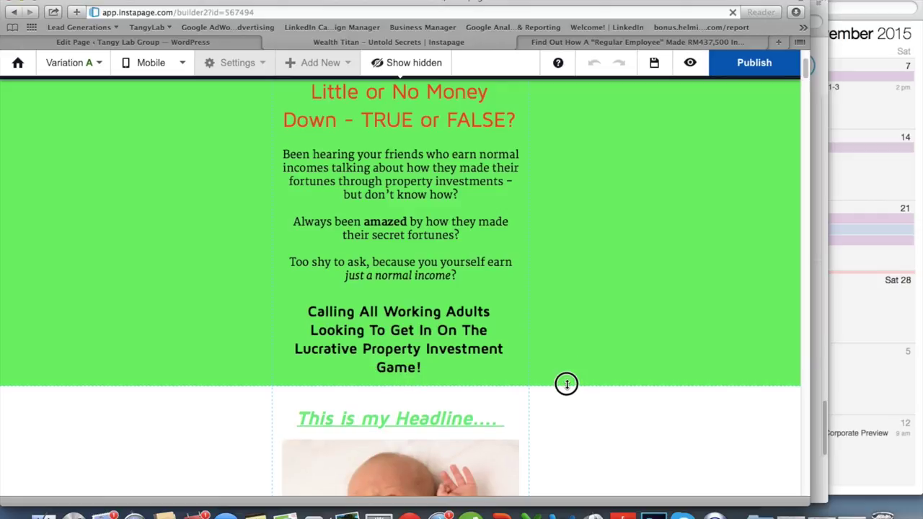
- Add space above the chart and move the download form and caption below the bullets
scroll(396, 128, "up", 1)
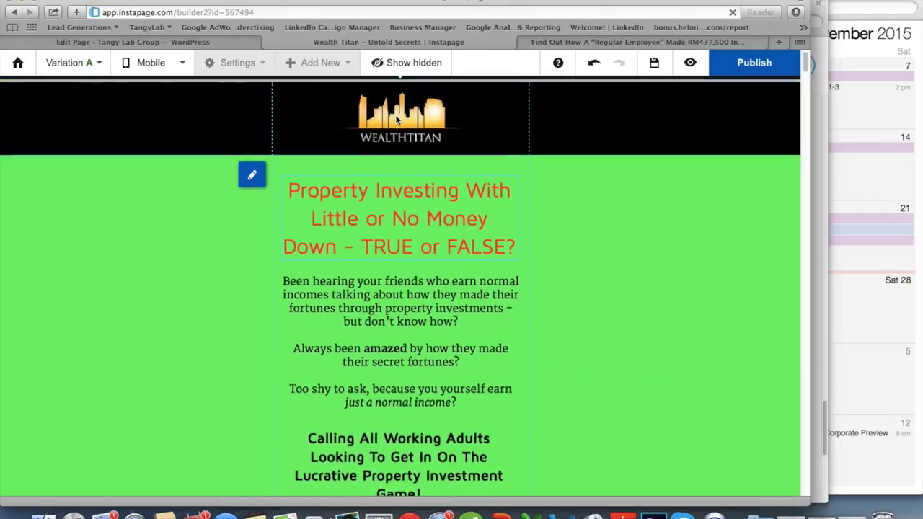
scroll(392, 399, "down", 7)
scroll(393, 402, "down", 4)
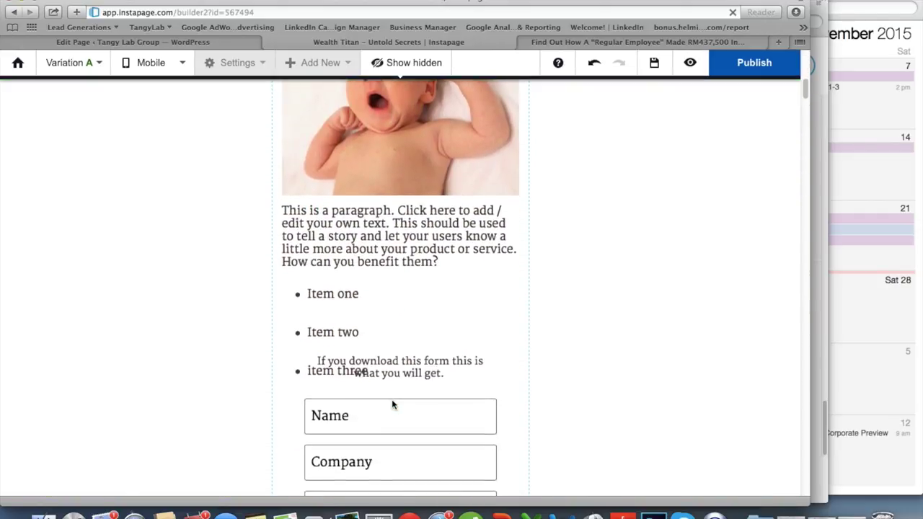
scroll(515, 325, "down", 4)
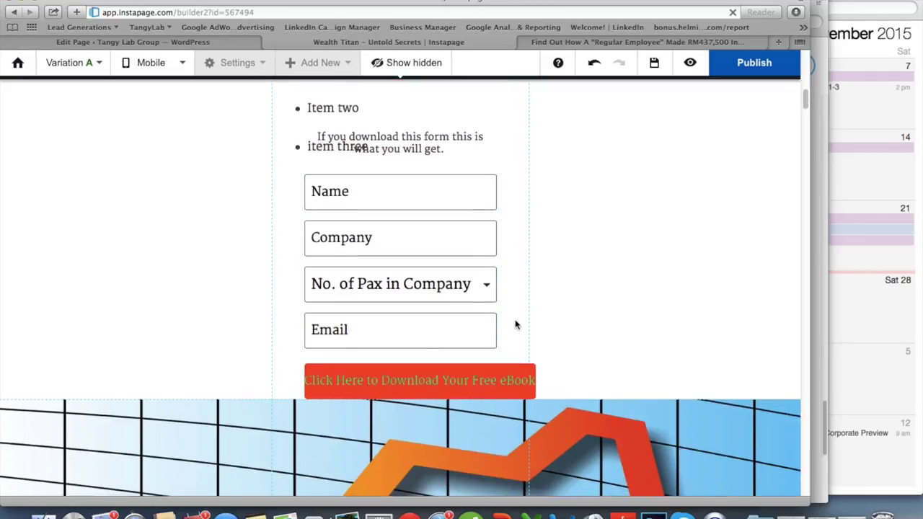
left_click_drag(584, 399, 597, 442)
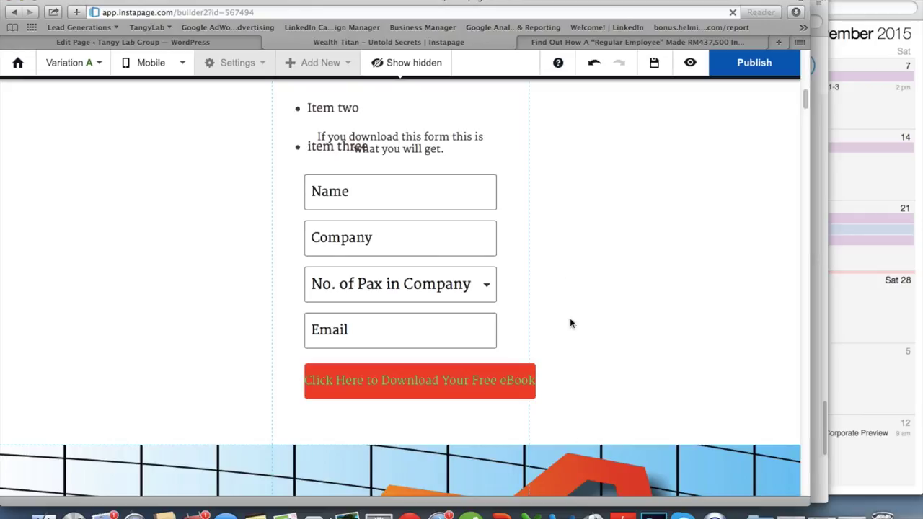
left_click_drag(433, 198, 434, 231)
left_click_drag(442, 142, 443, 183)
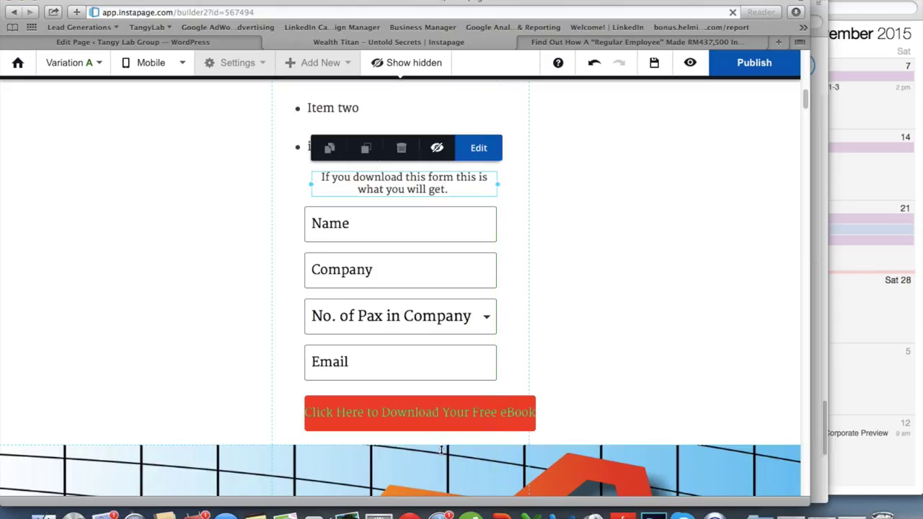
- Nudge the download button into the column and move the falling-chart image off the text
left_click_drag(418, 428, 401, 428)
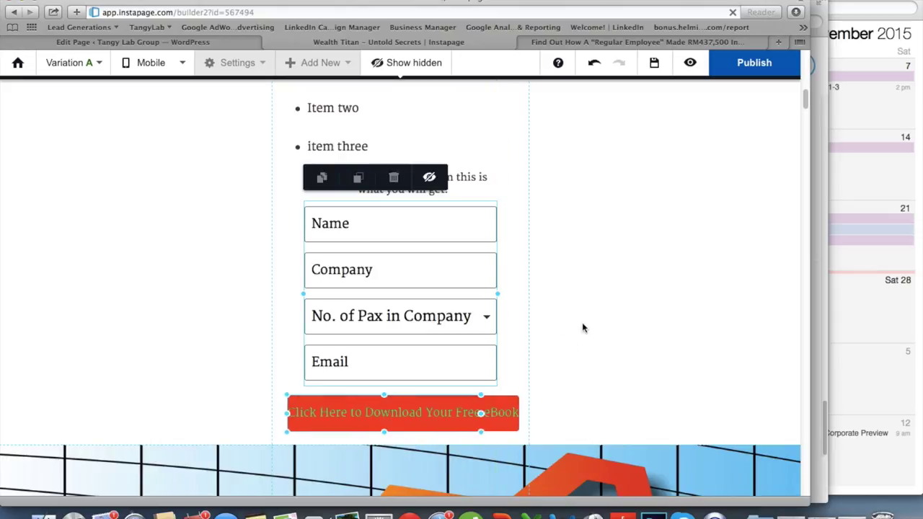
left_click(581, 326)
scroll(583, 326, "up", 5)
scroll(513, 209, "up", 3)
scroll(540, 367, "down", 10)
scroll(540, 373, "down", 10)
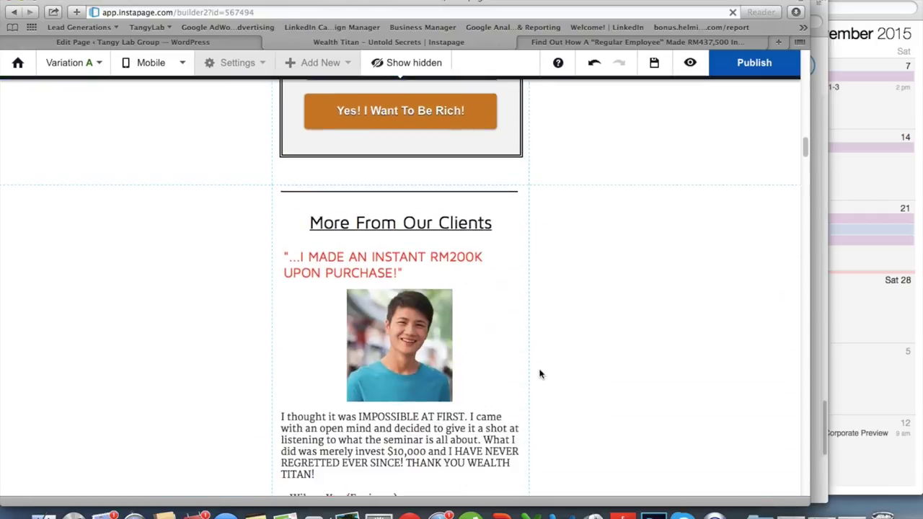
scroll(541, 373, "down", 15)
scroll(541, 373, "down", 5)
left_click_drag(390, 208, 406, 228)
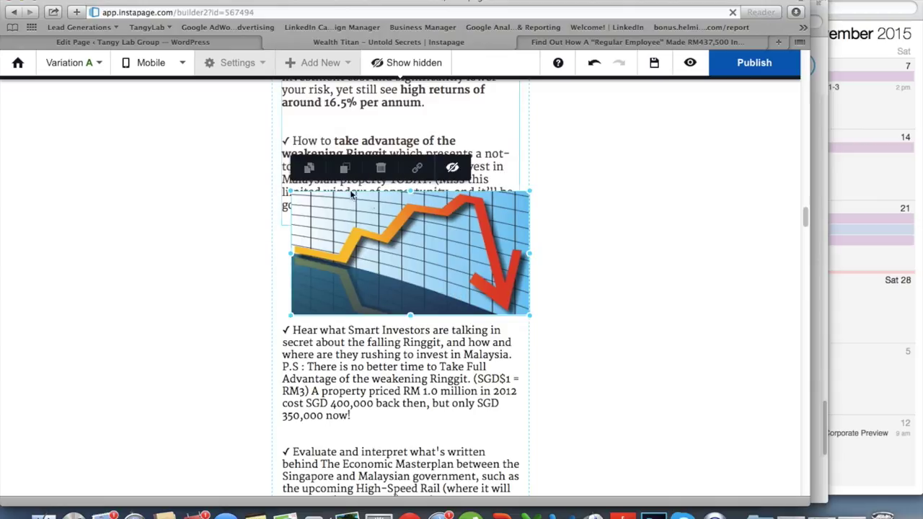
- Push the More RAVING Testimonials section and the Reserve box lower
scroll(344, 308, "down", 15)
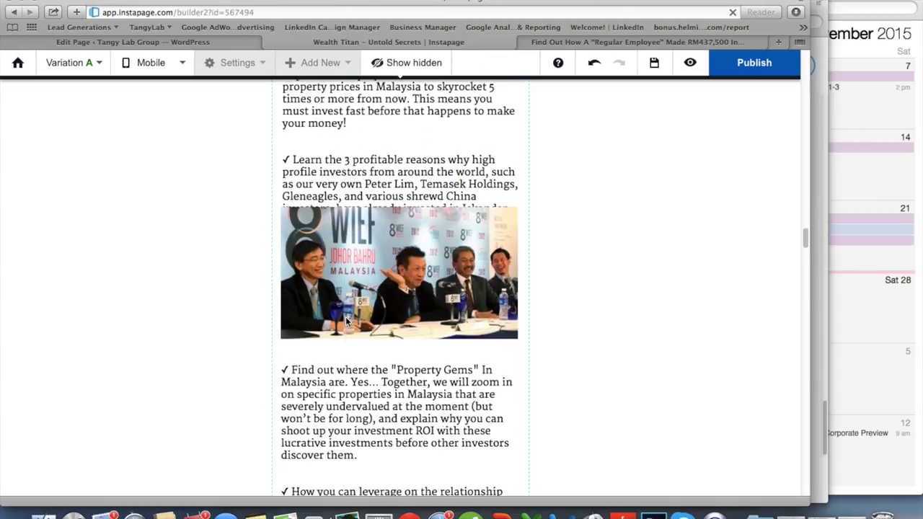
scroll(346, 319, "down", 15)
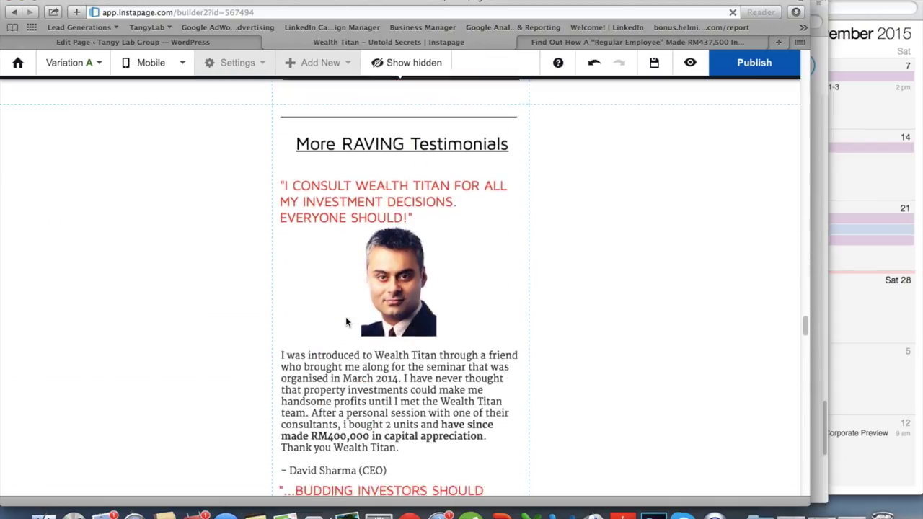
left_click_drag(236, 153, 233, 196)
scroll(315, 150, "up", 3)
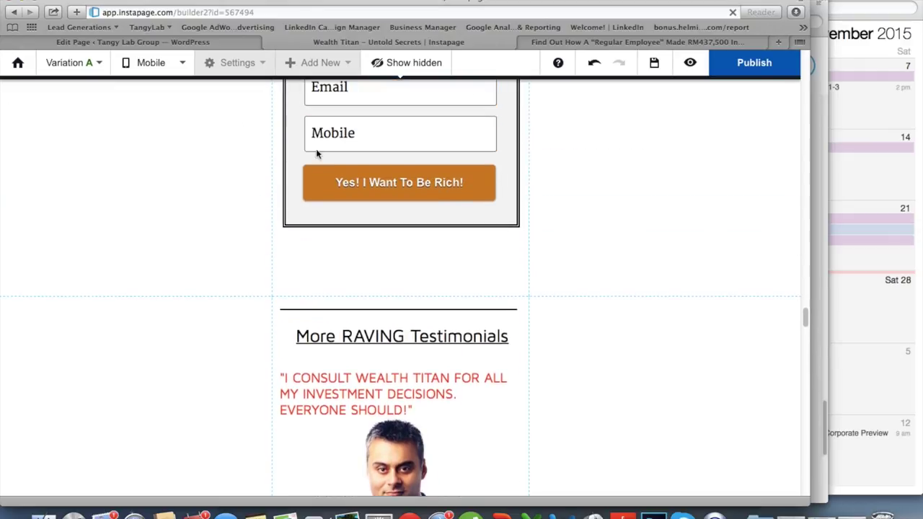
left_click_drag(599, 281, 241, 160)
scroll(241, 160, "up", 2)
scroll(241, 160, "up", 10)
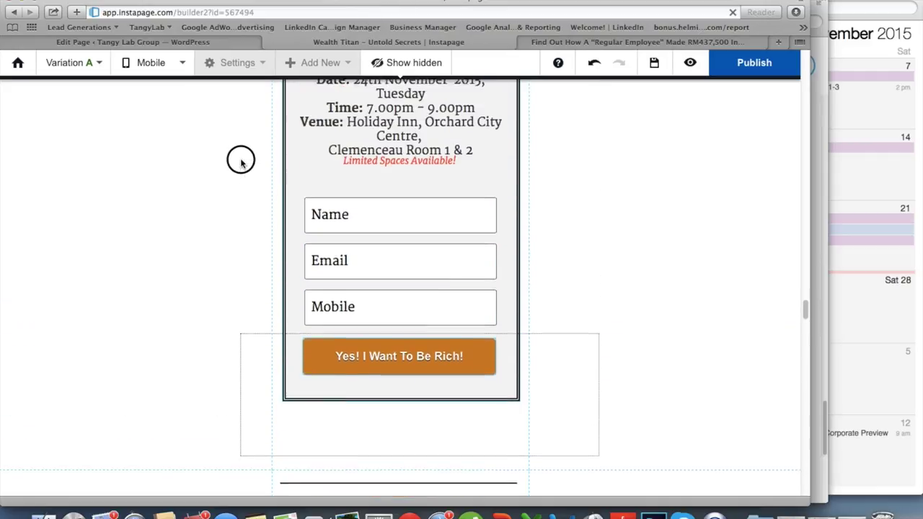
left_click_drag(241, 160, 239, 161)
scroll(226, 330, "down", 3)
left_click_drag(214, 346, 212, 386)
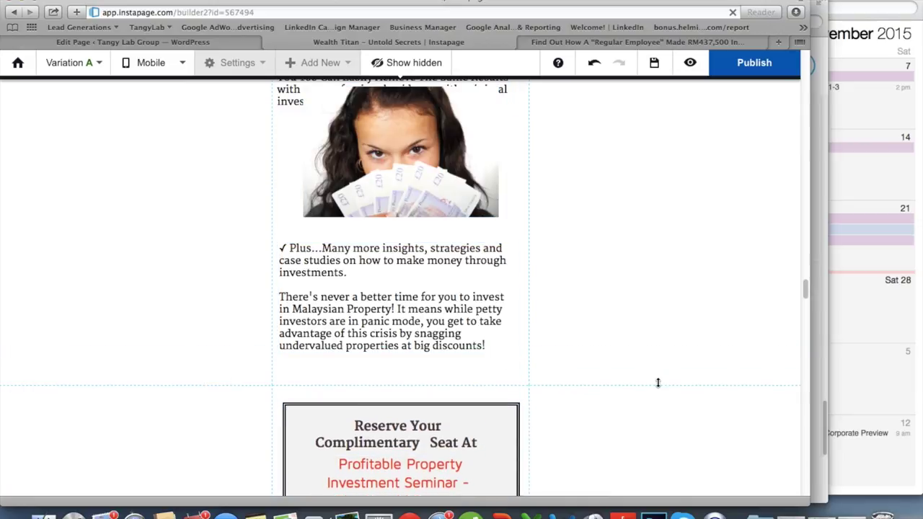
- Move the Plus bullet text and the money-fan photo down so they stop overlapping
left_click_drag(624, 363, 408, 288)
left_click_drag(412, 154, 417, 185)
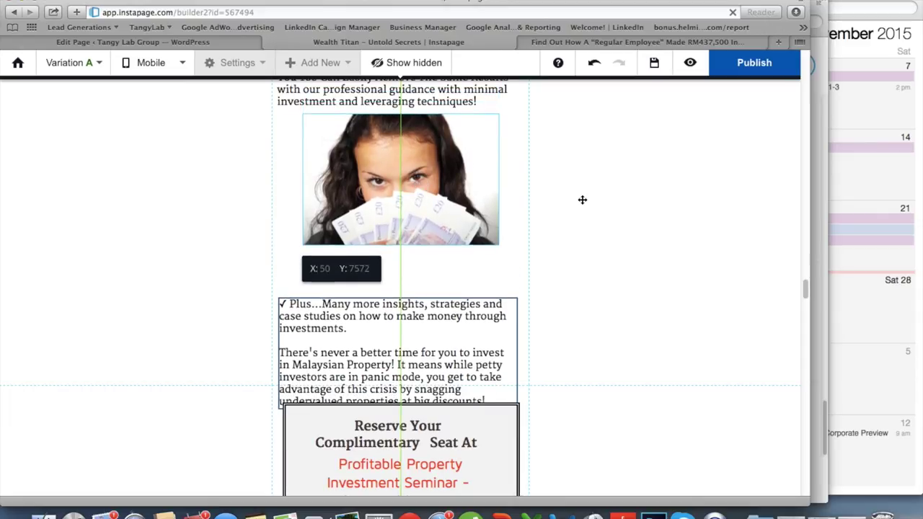
left_click(253, 335)
left_click_drag(240, 381, 237, 412)
scroll(318, 267, "up", 5)
scroll(317, 266, "up", 10)
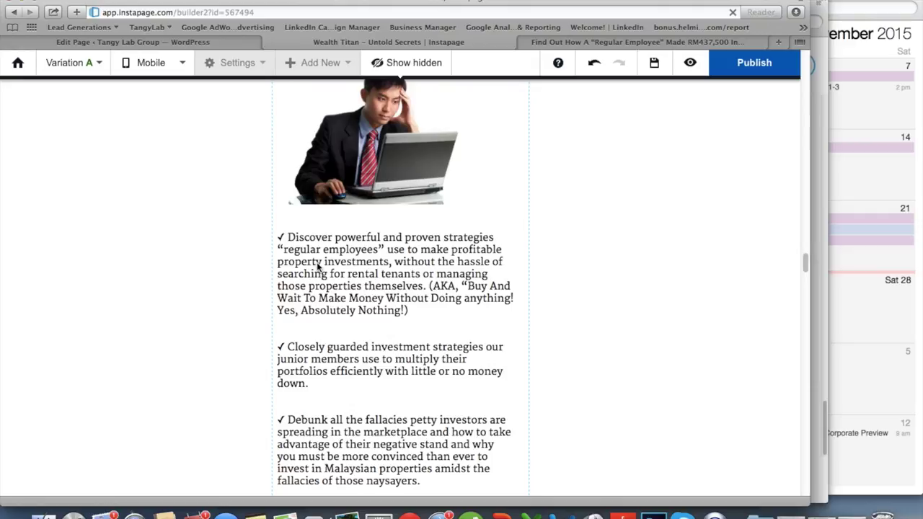
- Shift the photos near the top lower, clear of the paragraph ending 'investing!'
left_click(376, 310)
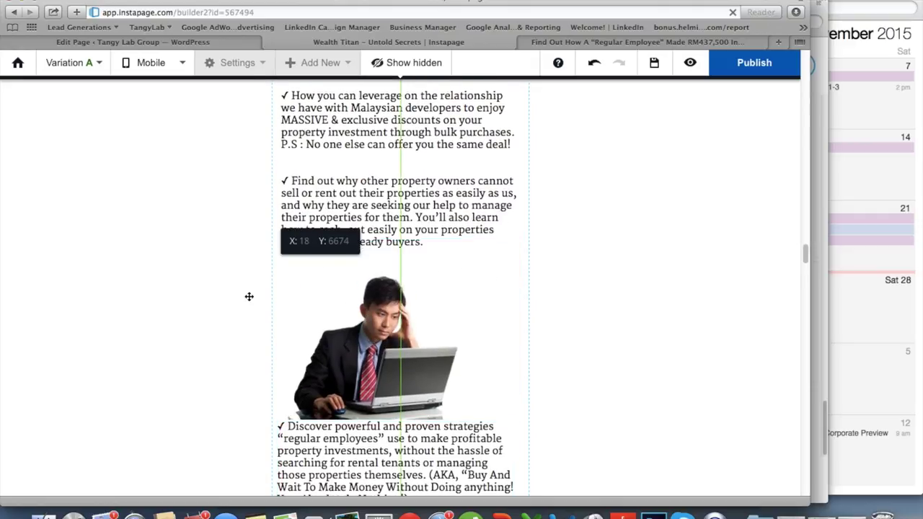
scroll(249, 301, "up", 7)
scroll(248, 301, "up", 1)
left_click_drag(369, 266, 368, 288)
left_click_drag(675, 269, 601, 231)
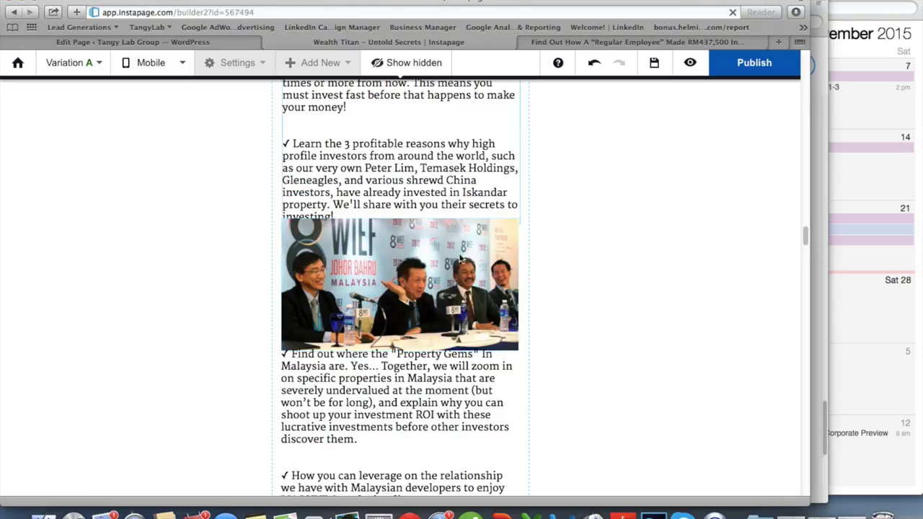
scroll(653, 155, "up", 8)
scroll(652, 151, "up", 5)
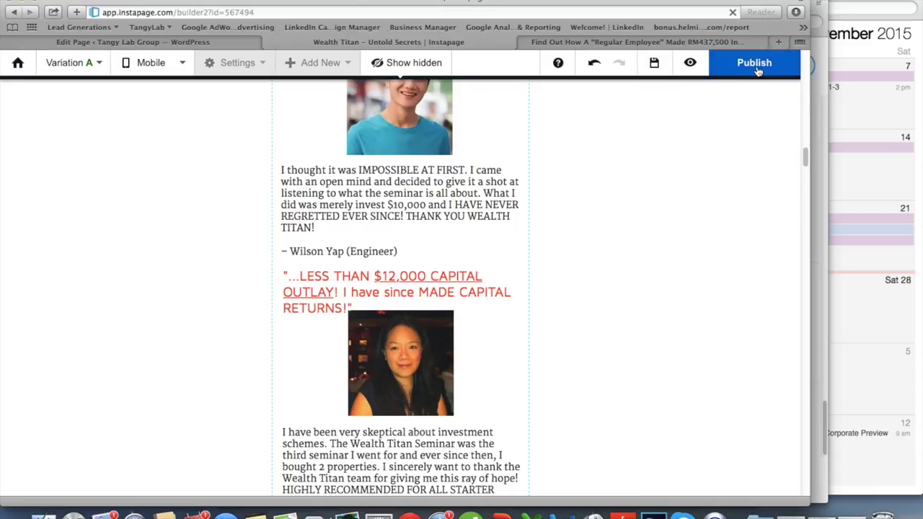
scroll(635, 203, "up", 10)
scroll(634, 203, "up", 10)
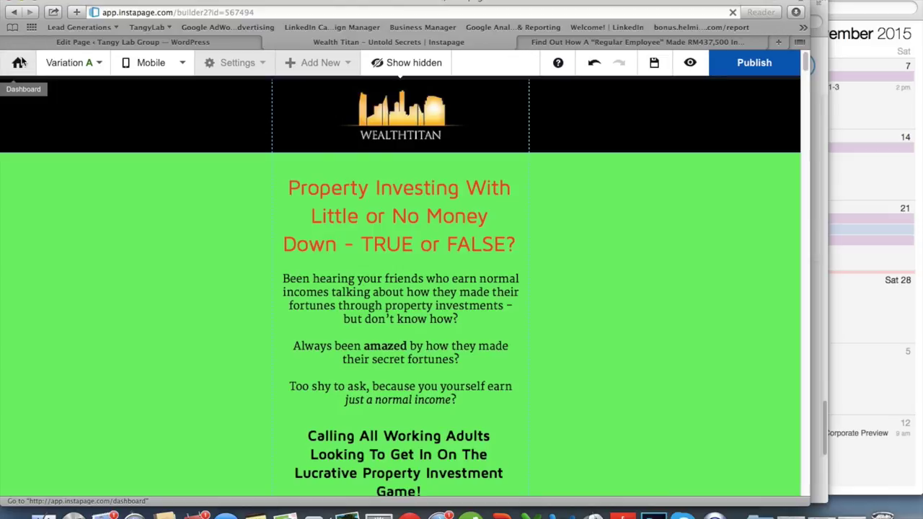
- Leave the page editor for the Instapage dashboard and bring the Word lesson outline forward
left_click(19, 63)
left_click(542, 171)
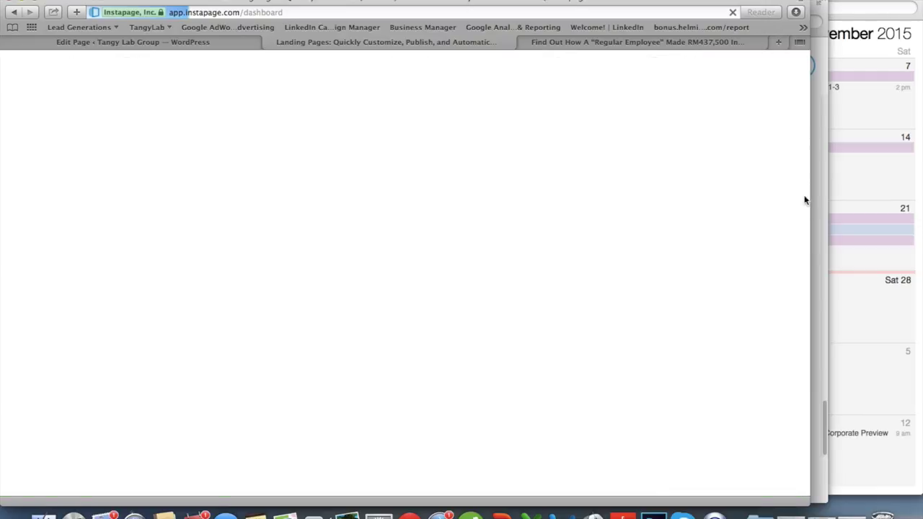
key("super+Tab")
scroll(639, 418, "up", 5)
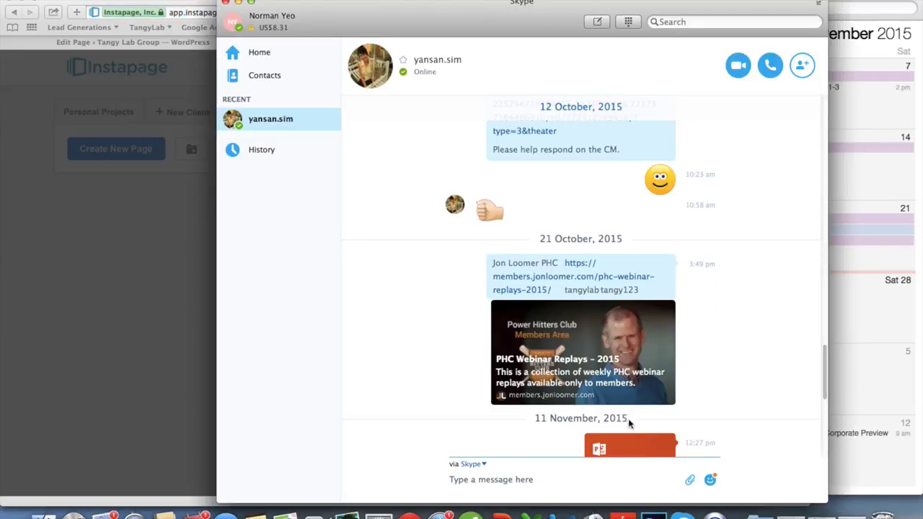
left_click(554, 514)
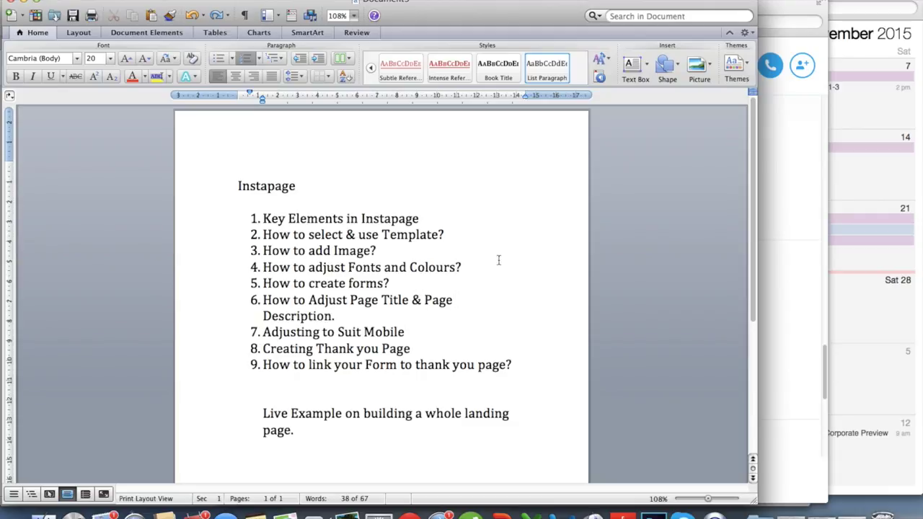
left_click_drag(456, 235, 252, 242)
left_click_drag(263, 344, 522, 437)
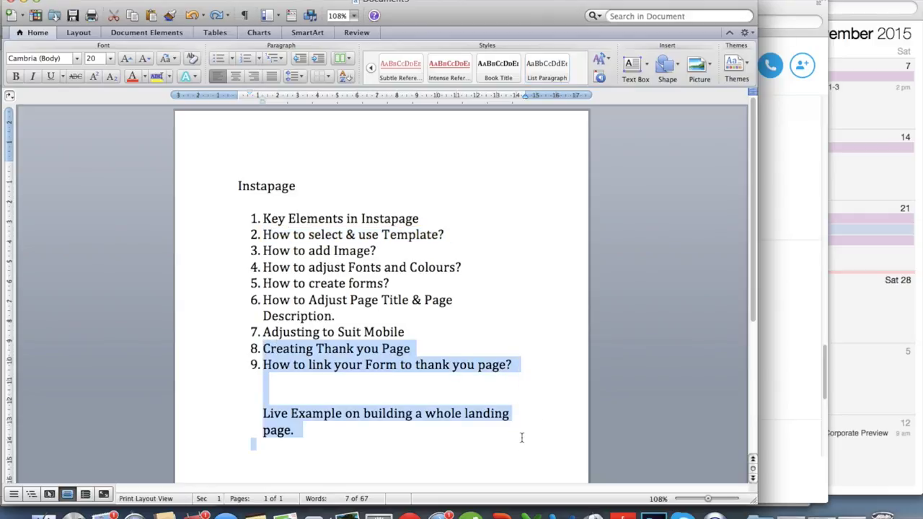
left_click(519, 251)
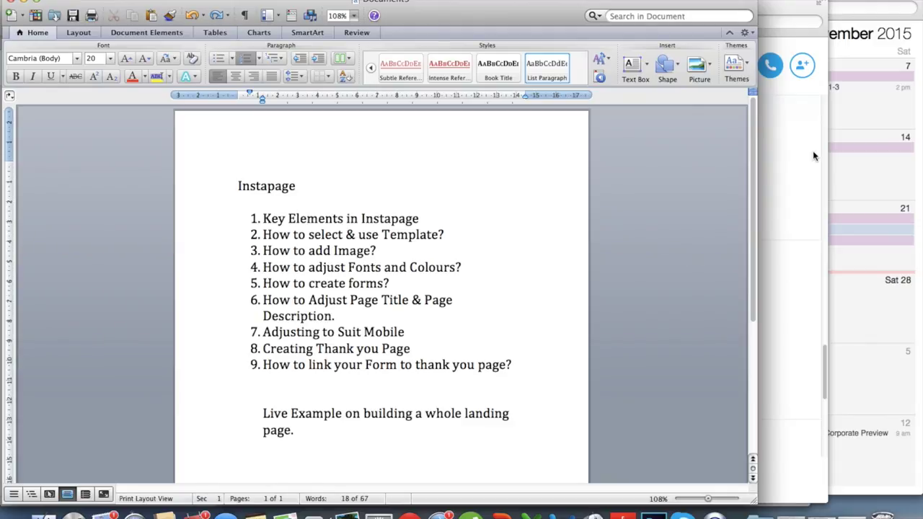